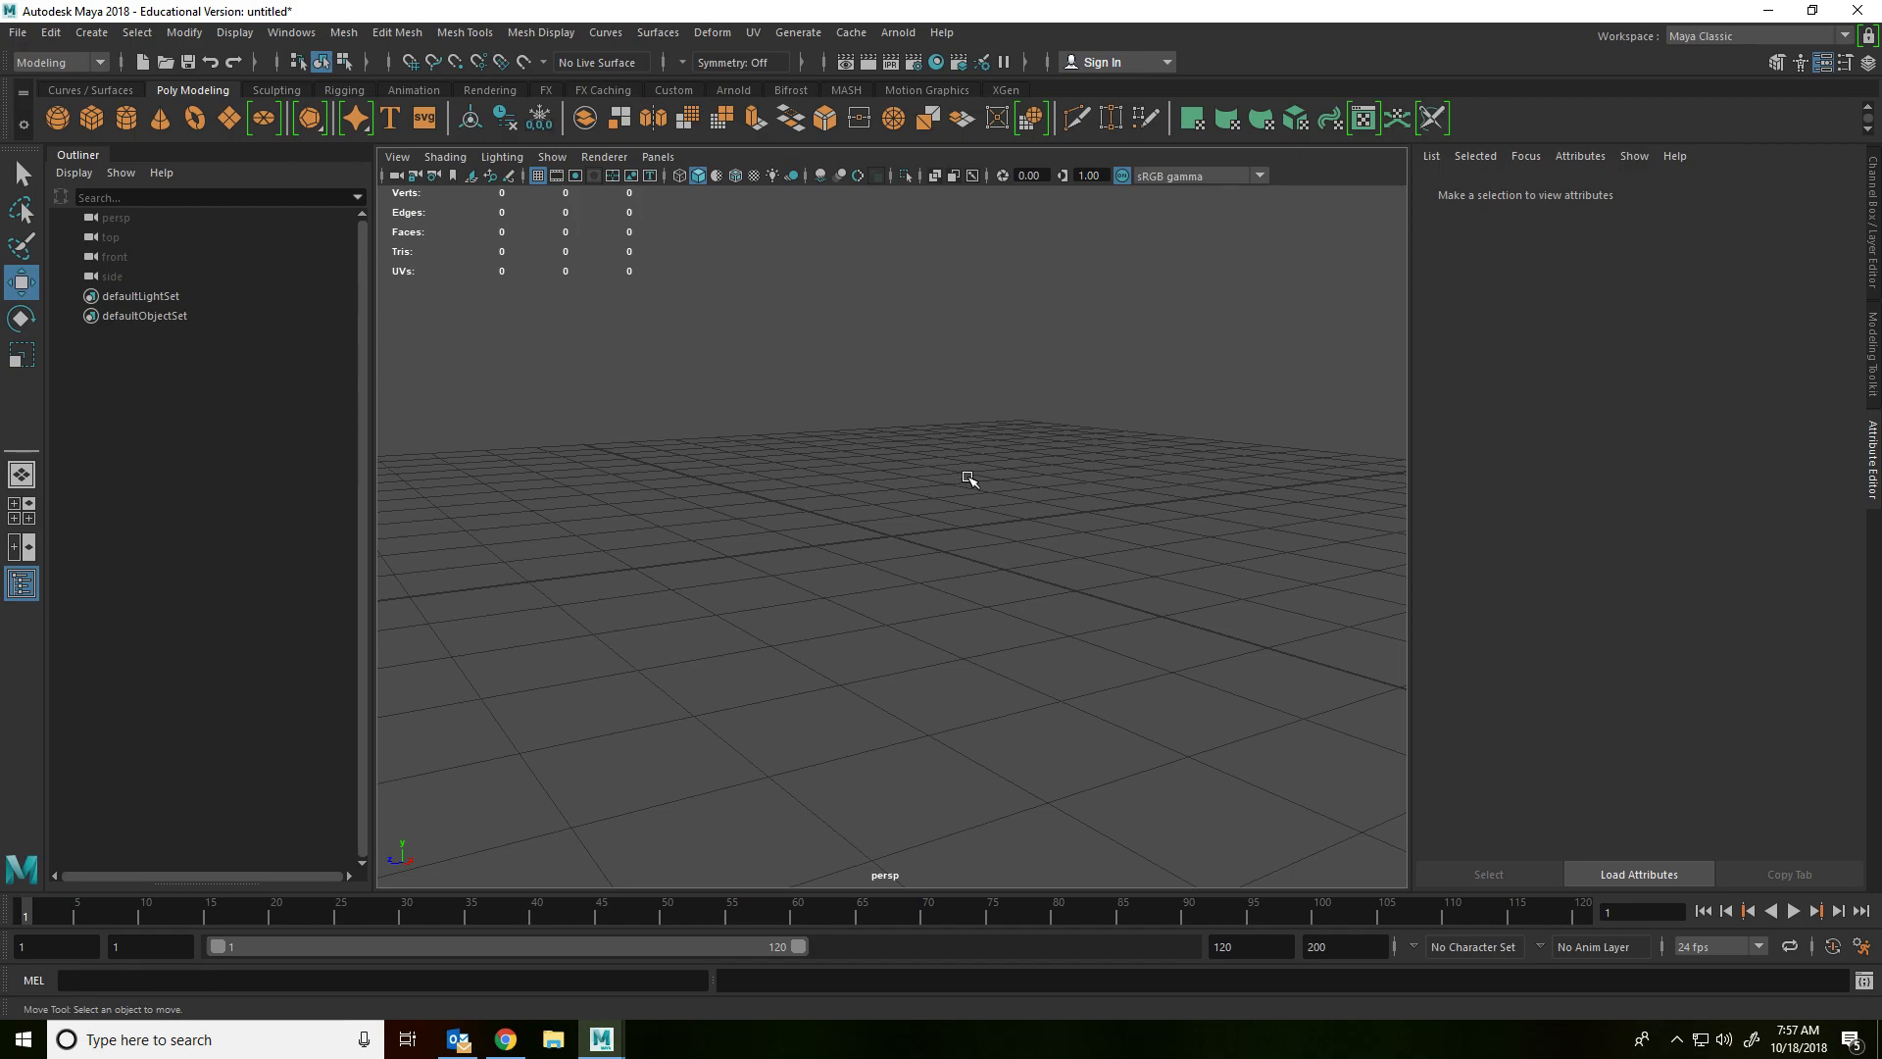
# Step: Practise orbiting, zooming and panning the perspective view around the empty grid from several angles
pyautogui.press('q')
pyautogui.press('s')
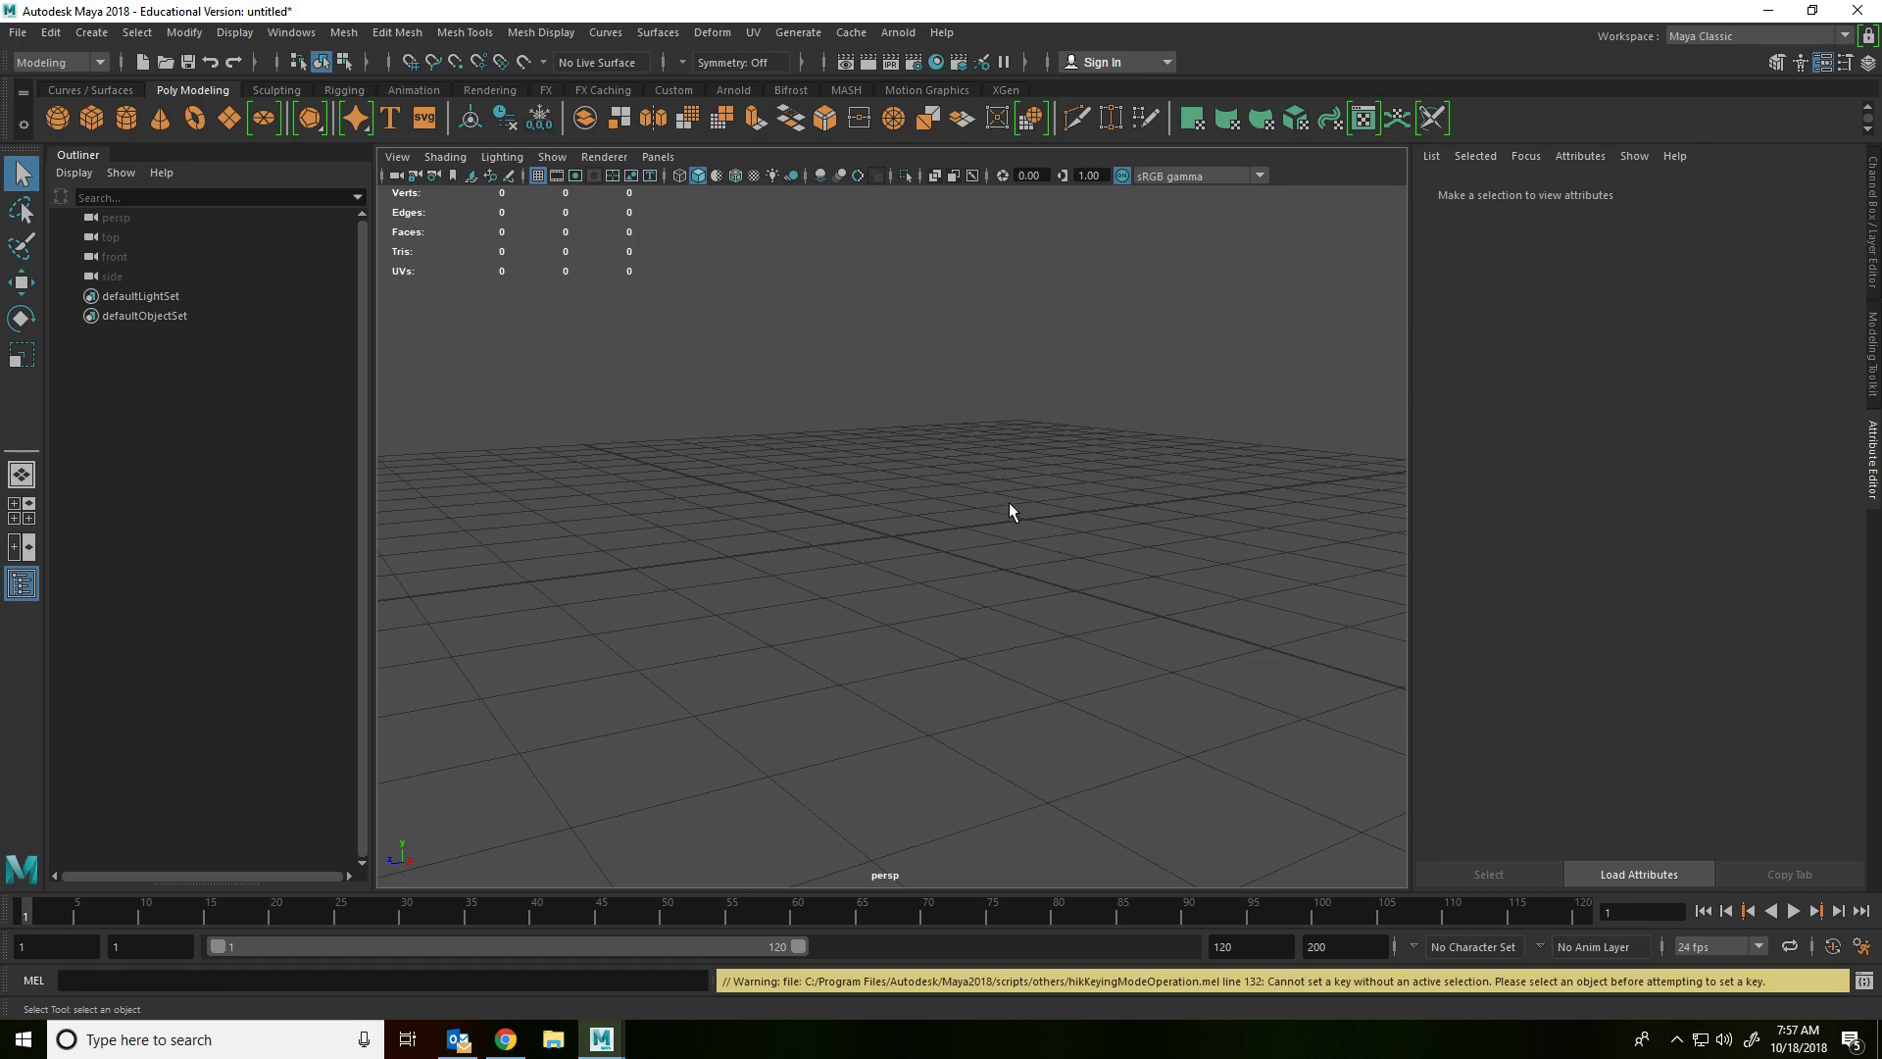
pyautogui.keyDown('alt'); pyautogui.moveTo(957, 490); pyautogui.dragTo(755, 519); pyautogui.keyUp('alt')
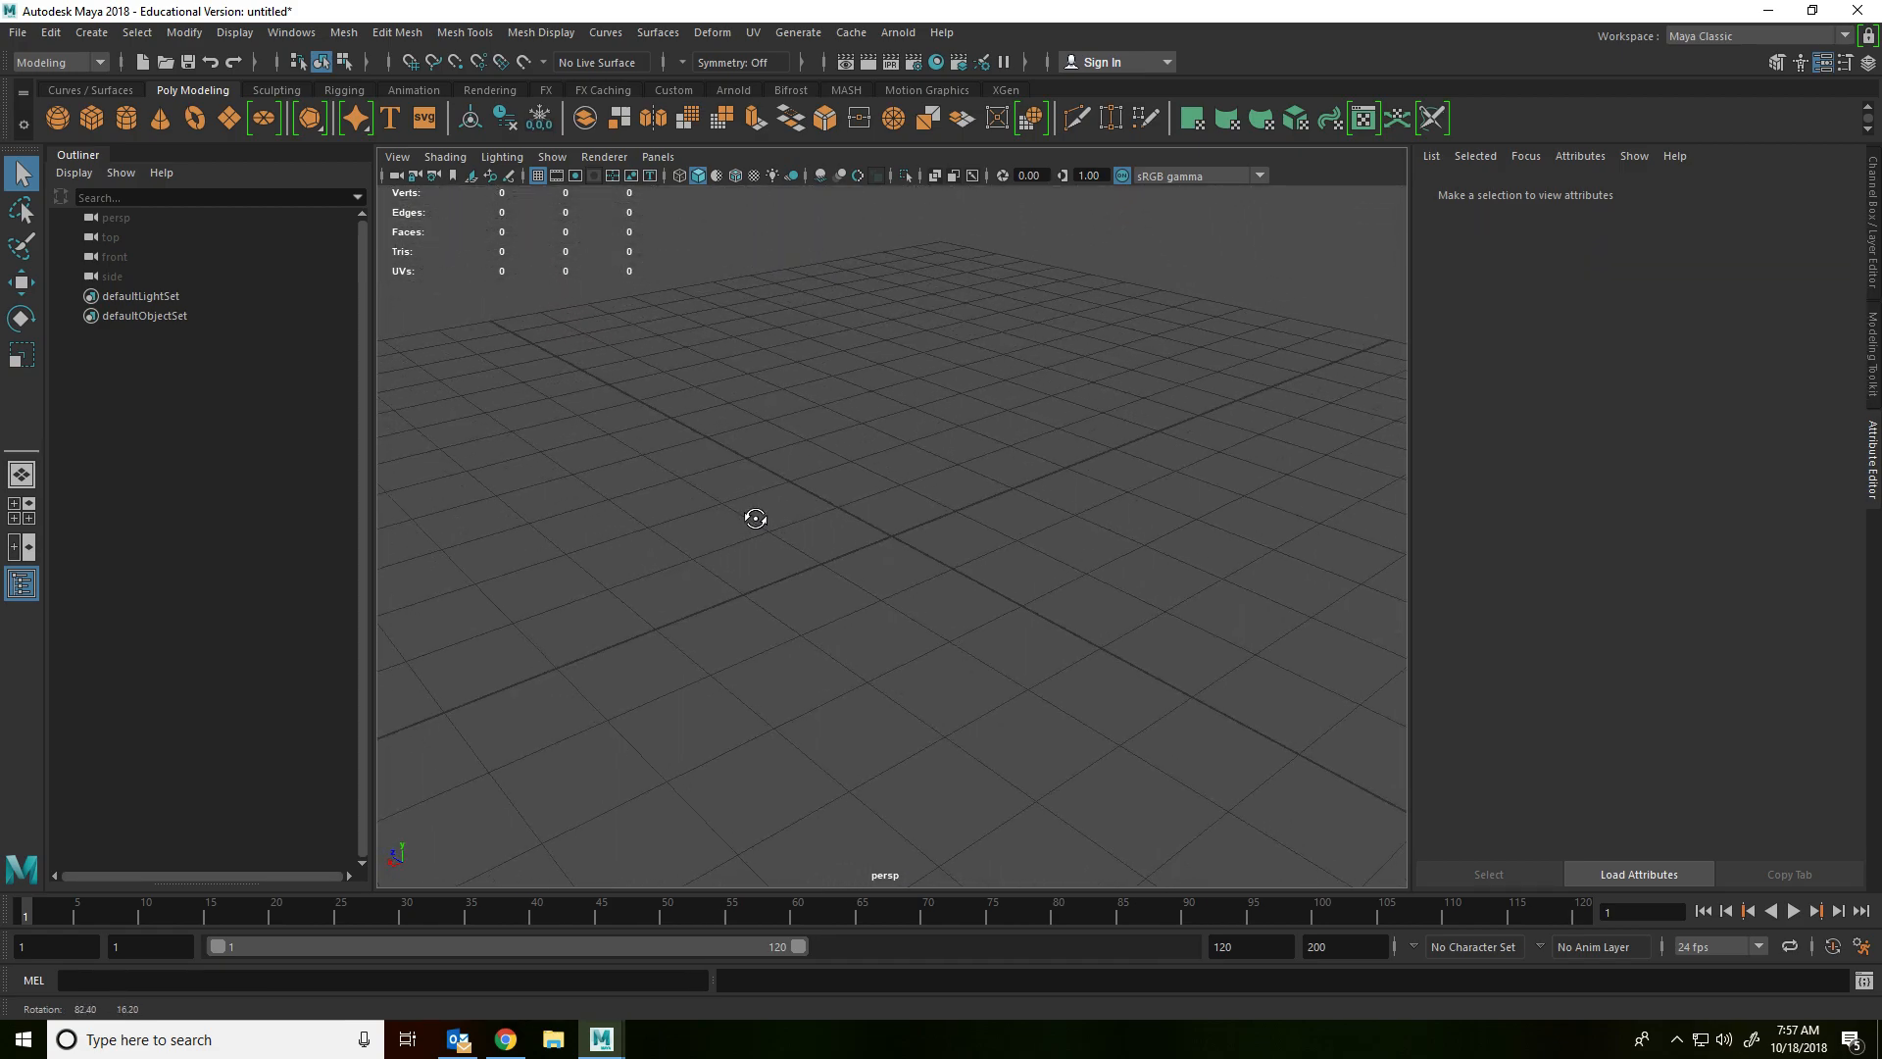
pyautogui.keyDown('alt'); pyautogui.moveTo(889, 536); pyautogui.dragTo(920, 568, button='right'); pyautogui.keyUp('alt')
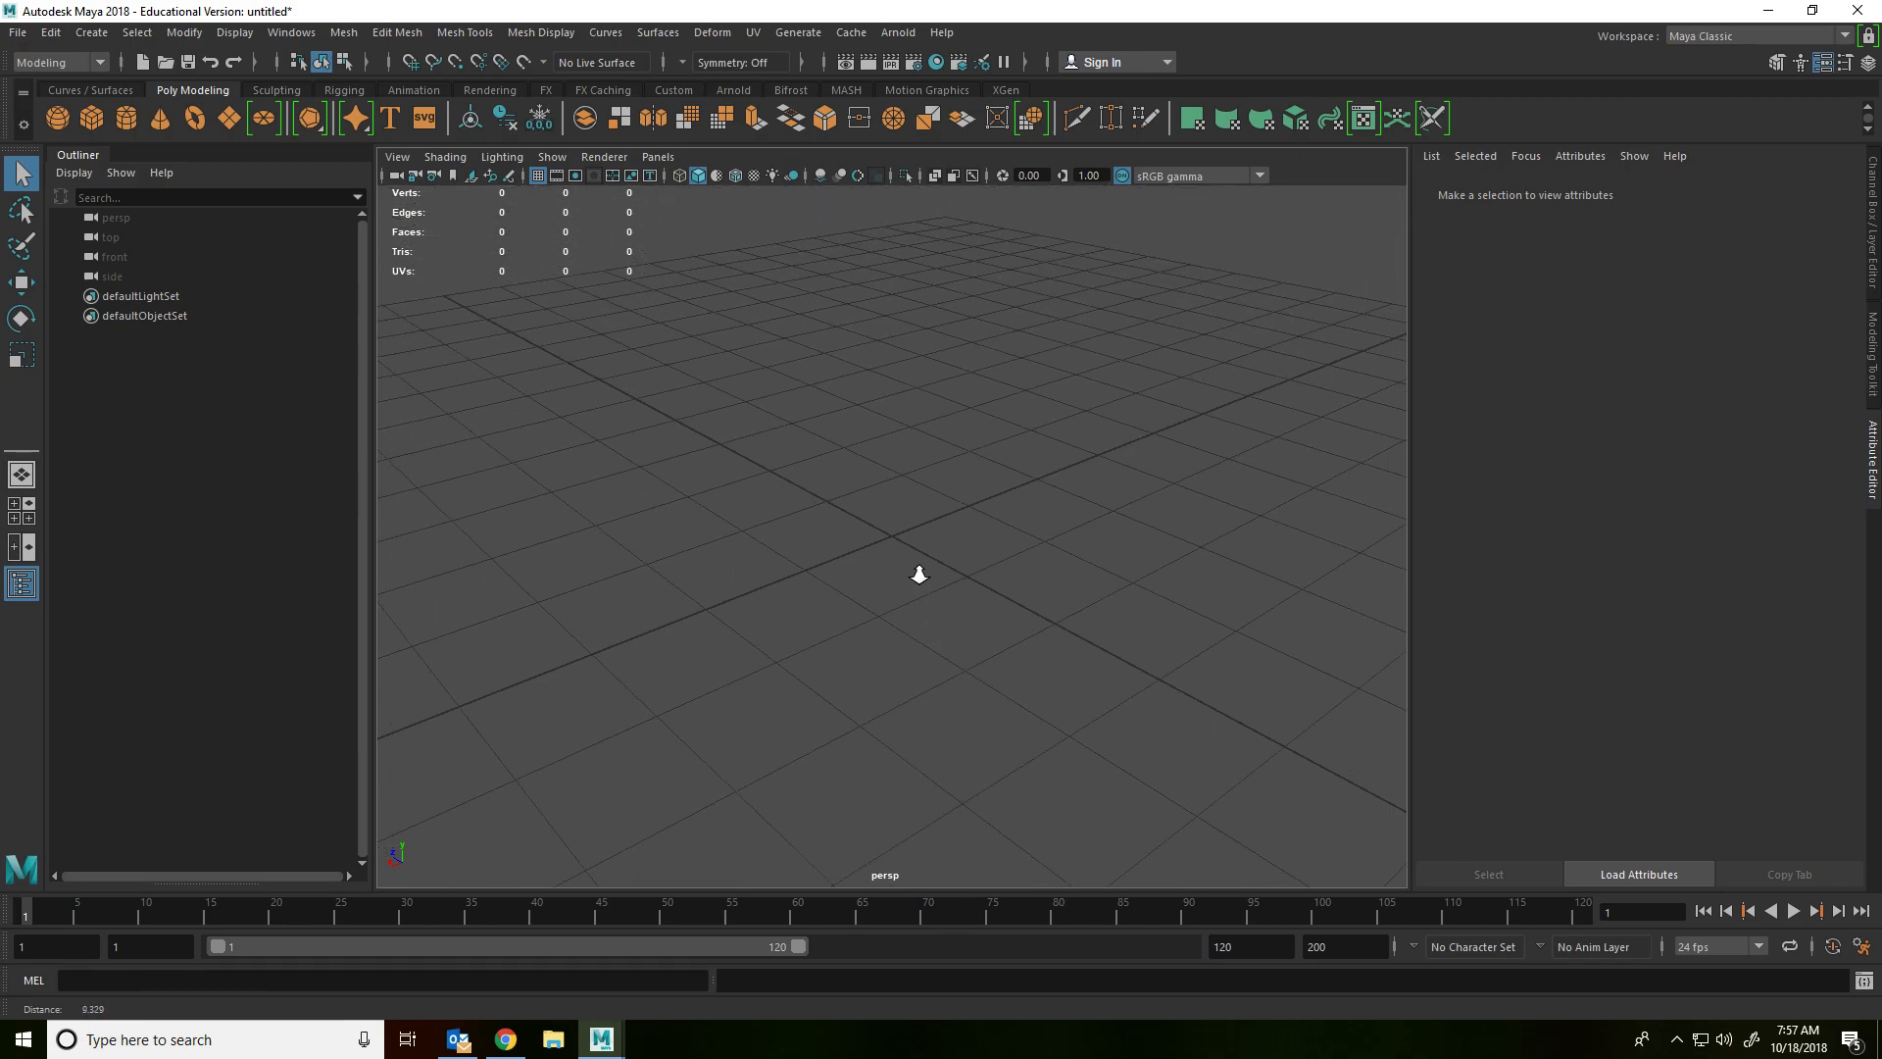
pyautogui.scroll(3, 896, 540)
pyautogui.scroll(-3, 896, 539)
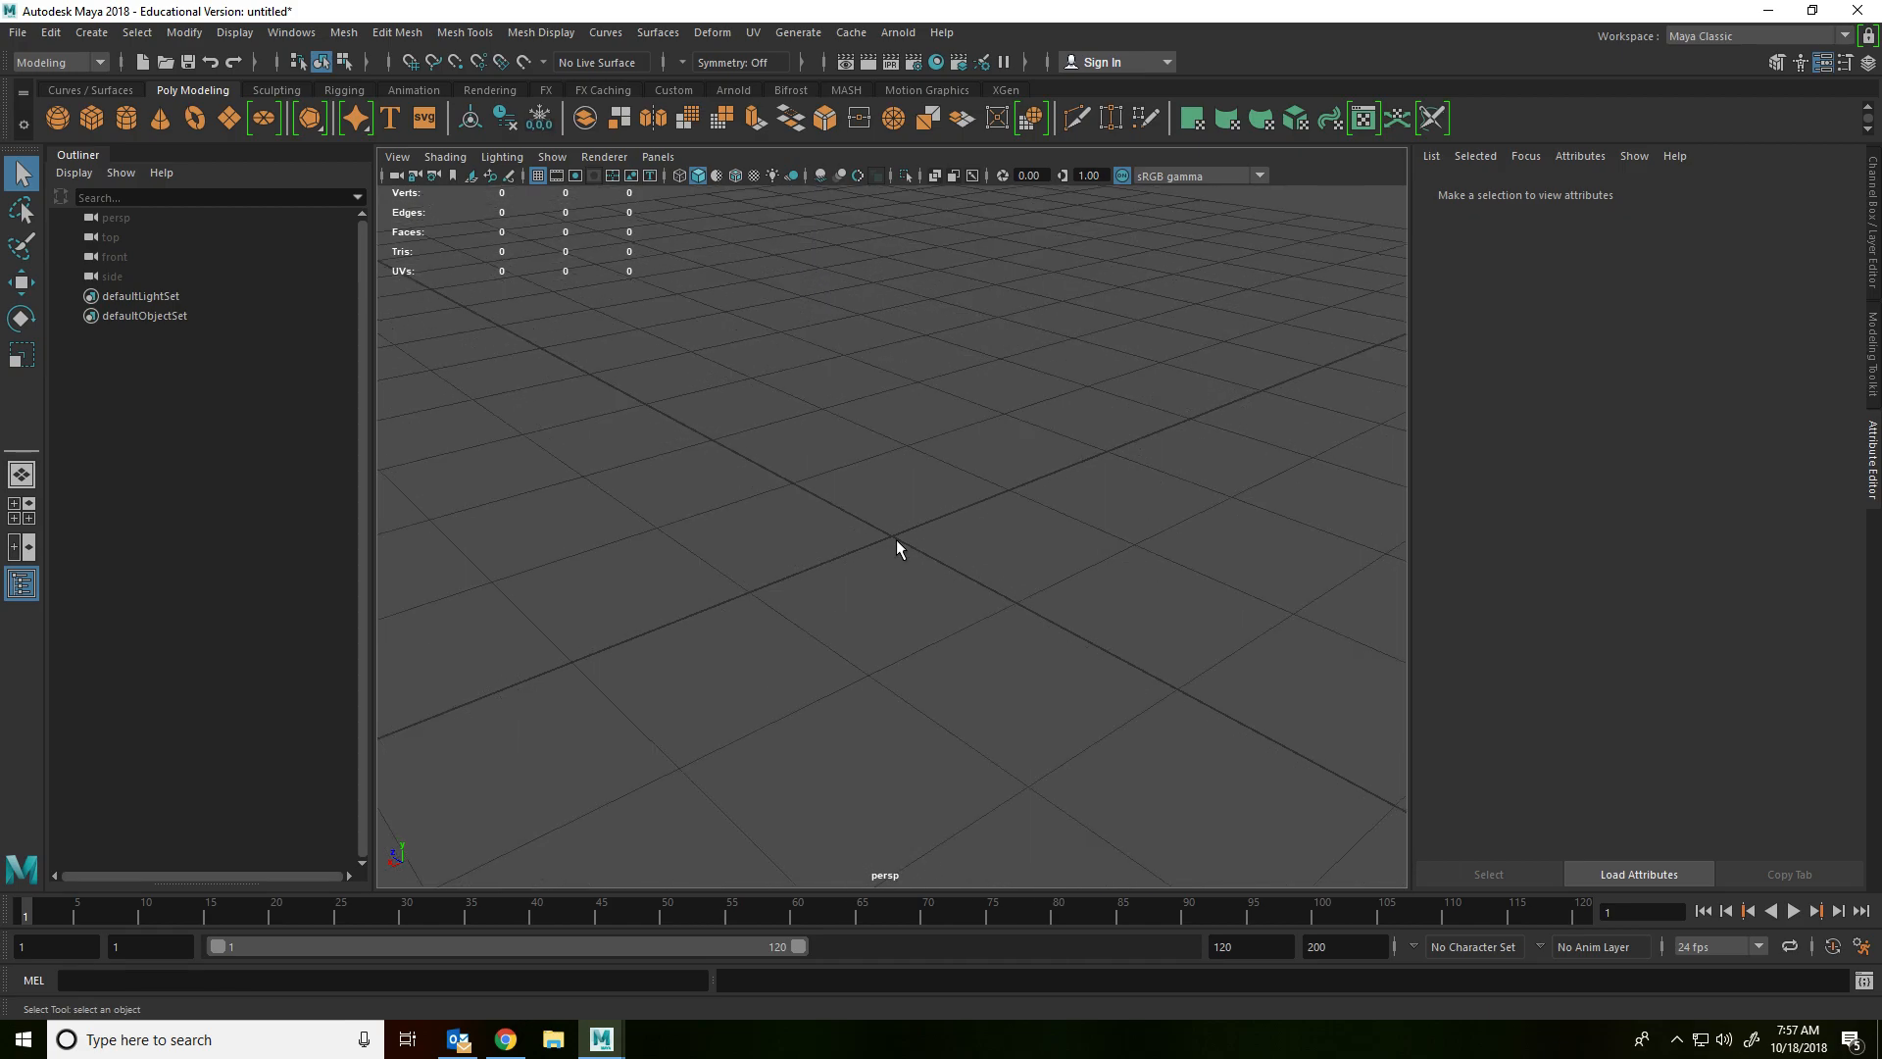
pyautogui.scroll(3, 896, 539)
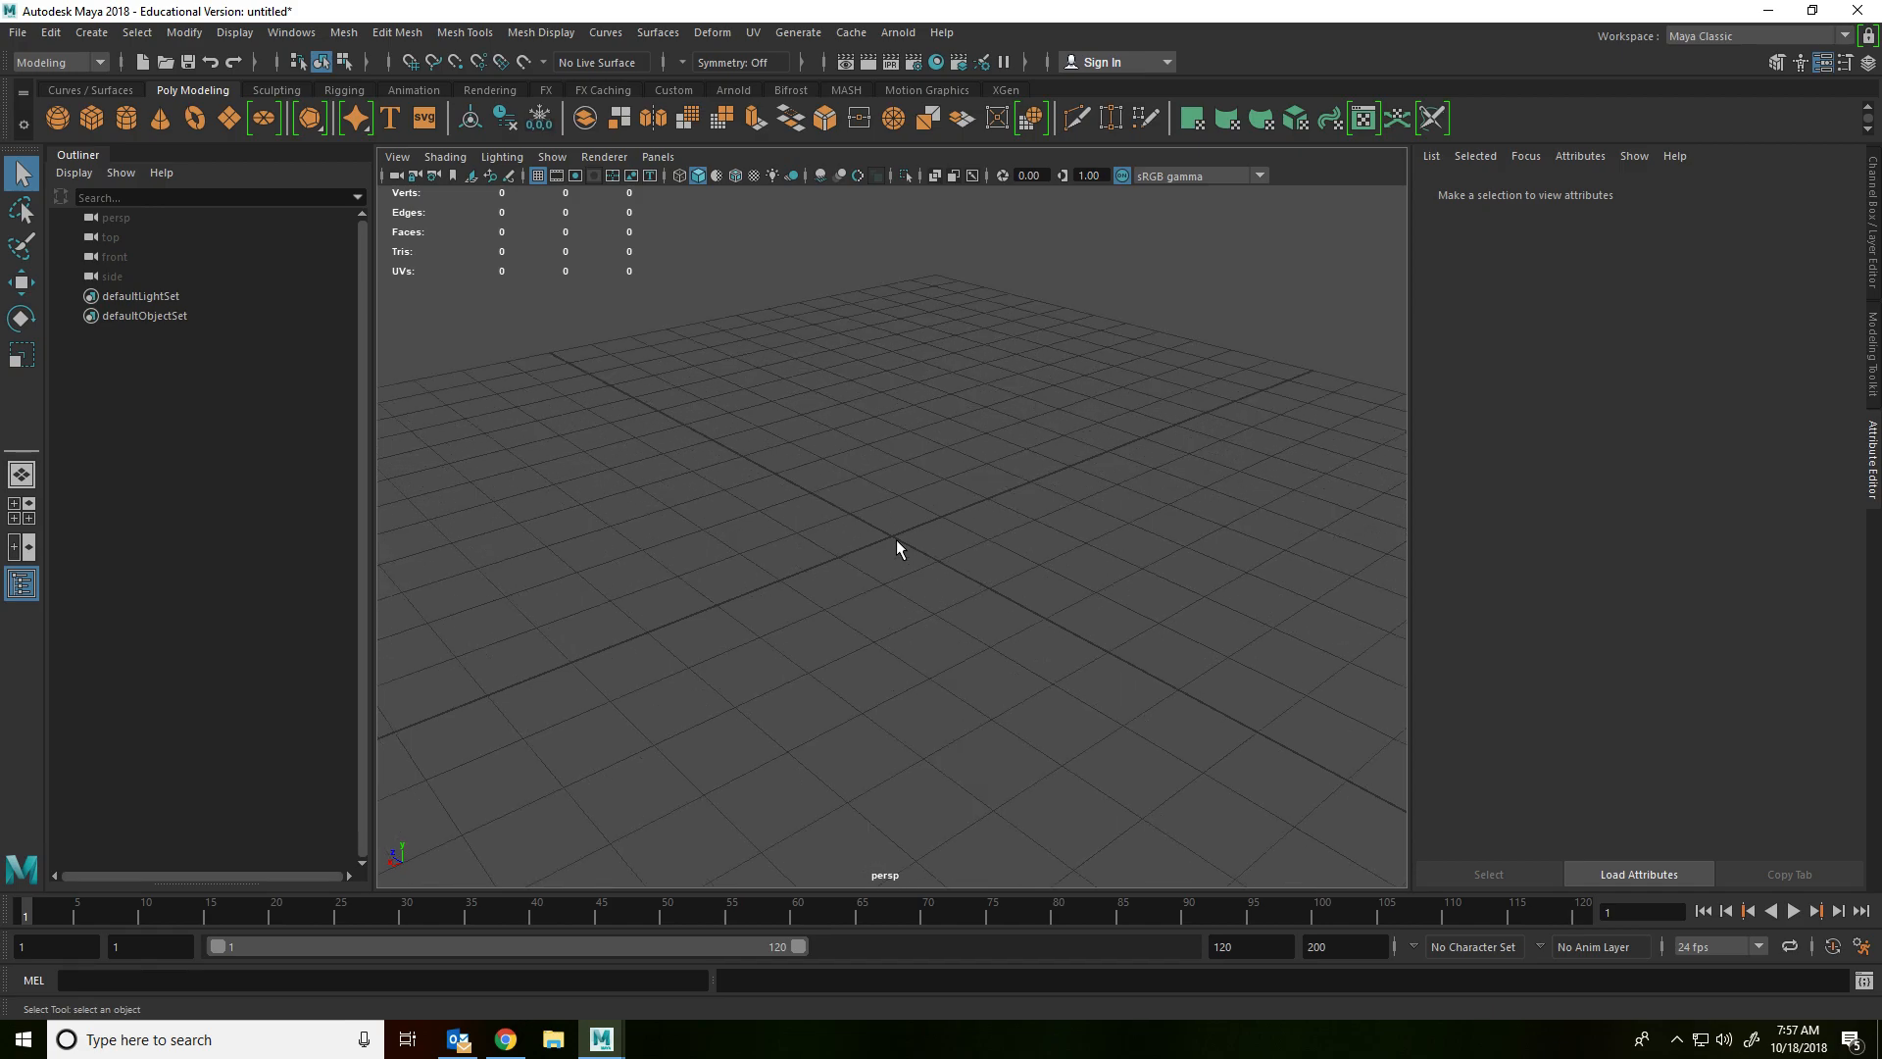
pyautogui.scroll(4, 898, 541)
pyautogui.scroll(-3, 896, 539)
pyautogui.keyDown('alt'); pyautogui.moveTo(896, 539); pyautogui.dragTo(889, 903, button='right'); pyautogui.keyUp('alt')
pyautogui.keyDown('alt'); pyautogui.moveTo(799, 569); pyautogui.dragTo(874, 950, button='right'); pyautogui.keyUp('alt')
pyautogui.keyDown('alt'); pyautogui.moveTo(882, 471); pyautogui.dragTo(938, 555, button='right'); pyautogui.keyUp('alt')
pyautogui.keyDown('alt'); pyautogui.moveTo(925, 529); pyautogui.dragTo(967, 563); pyautogui.keyUp('alt')
pyautogui.scroll(-6, 917, 520)
pyautogui.scroll(3, 916, 520)
pyautogui.scroll(-2, 916, 520)
pyautogui.moveTo(916, 530)
pyautogui.keyDown('alt'); pyautogui.mouseDown()
pyautogui.moveTo(891, 441)
pyautogui.moveTo(938, 563)
pyautogui.moveTo(896, 531)
pyautogui.mouseUp(); pyautogui.keyUp('alt')
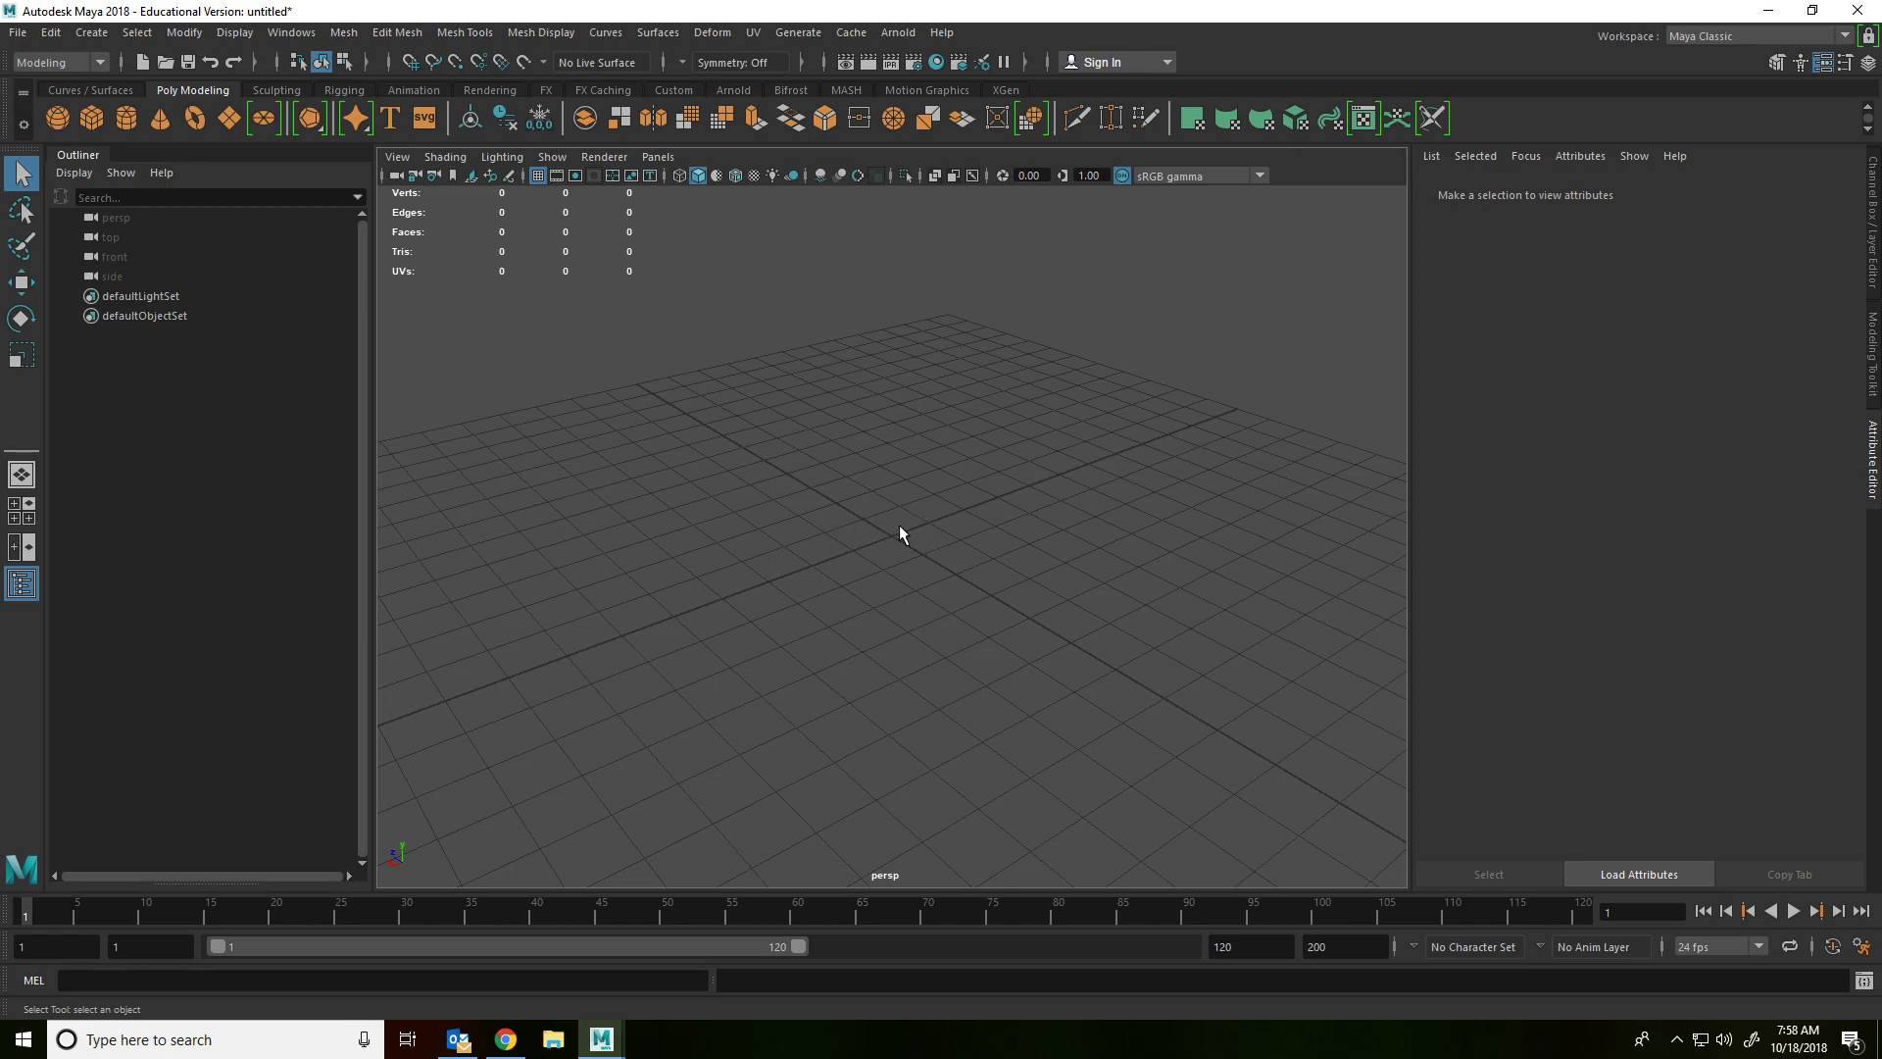
pyautogui.keyDown('alt'); pyautogui.moveTo(873, 545); pyautogui.dragTo(983, 708, button='middle'); pyautogui.keyUp('alt')
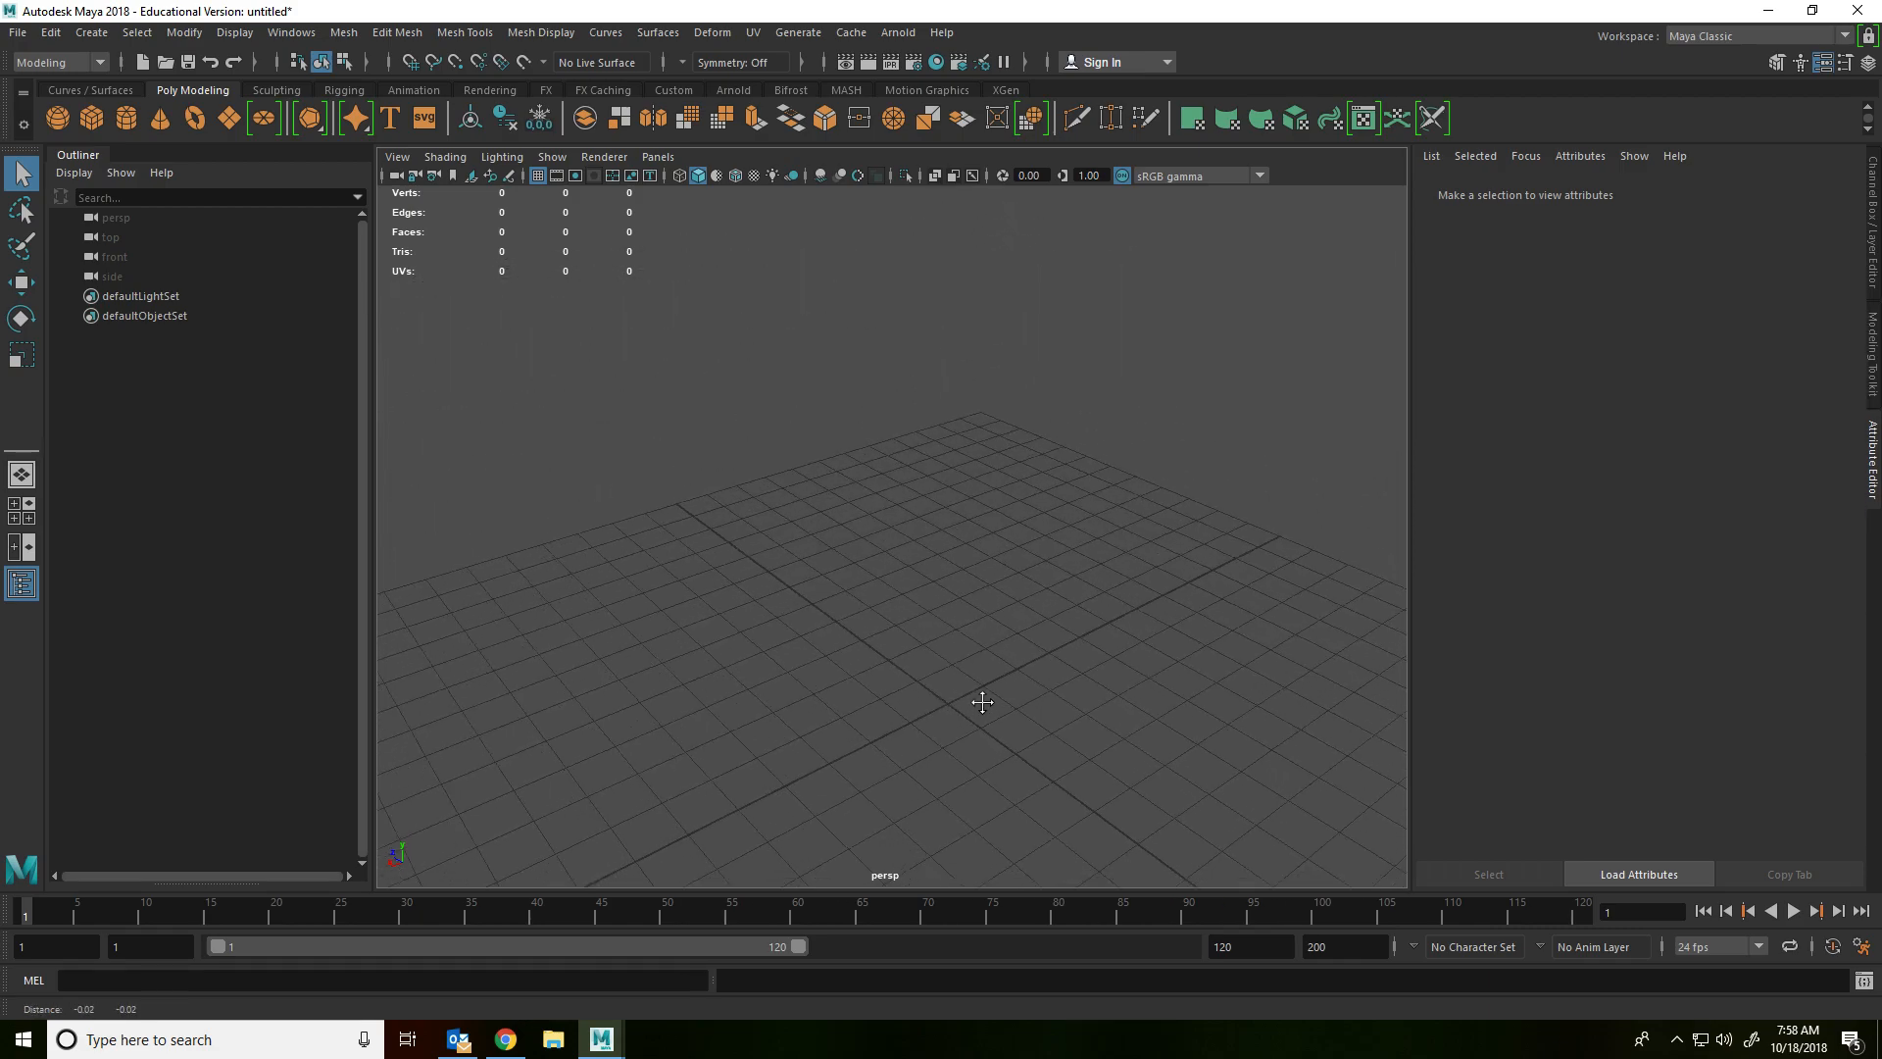
pyautogui.keyDown('alt'); pyautogui.moveTo(980, 532); pyautogui.dragTo(910, 491); pyautogui.keyUp('alt')
pyautogui.keyDown('alt'); pyautogui.moveTo(798, 618); pyautogui.dragTo(700, 452); pyautogui.keyUp('alt')
pyautogui.keyDown('alt'); pyautogui.moveTo(857, 454); pyautogui.dragTo(987, 449); pyautogui.keyUp('alt')
# Step: Create a polygon cube and move it away from the centre of the grid
pyautogui.click(91, 117)
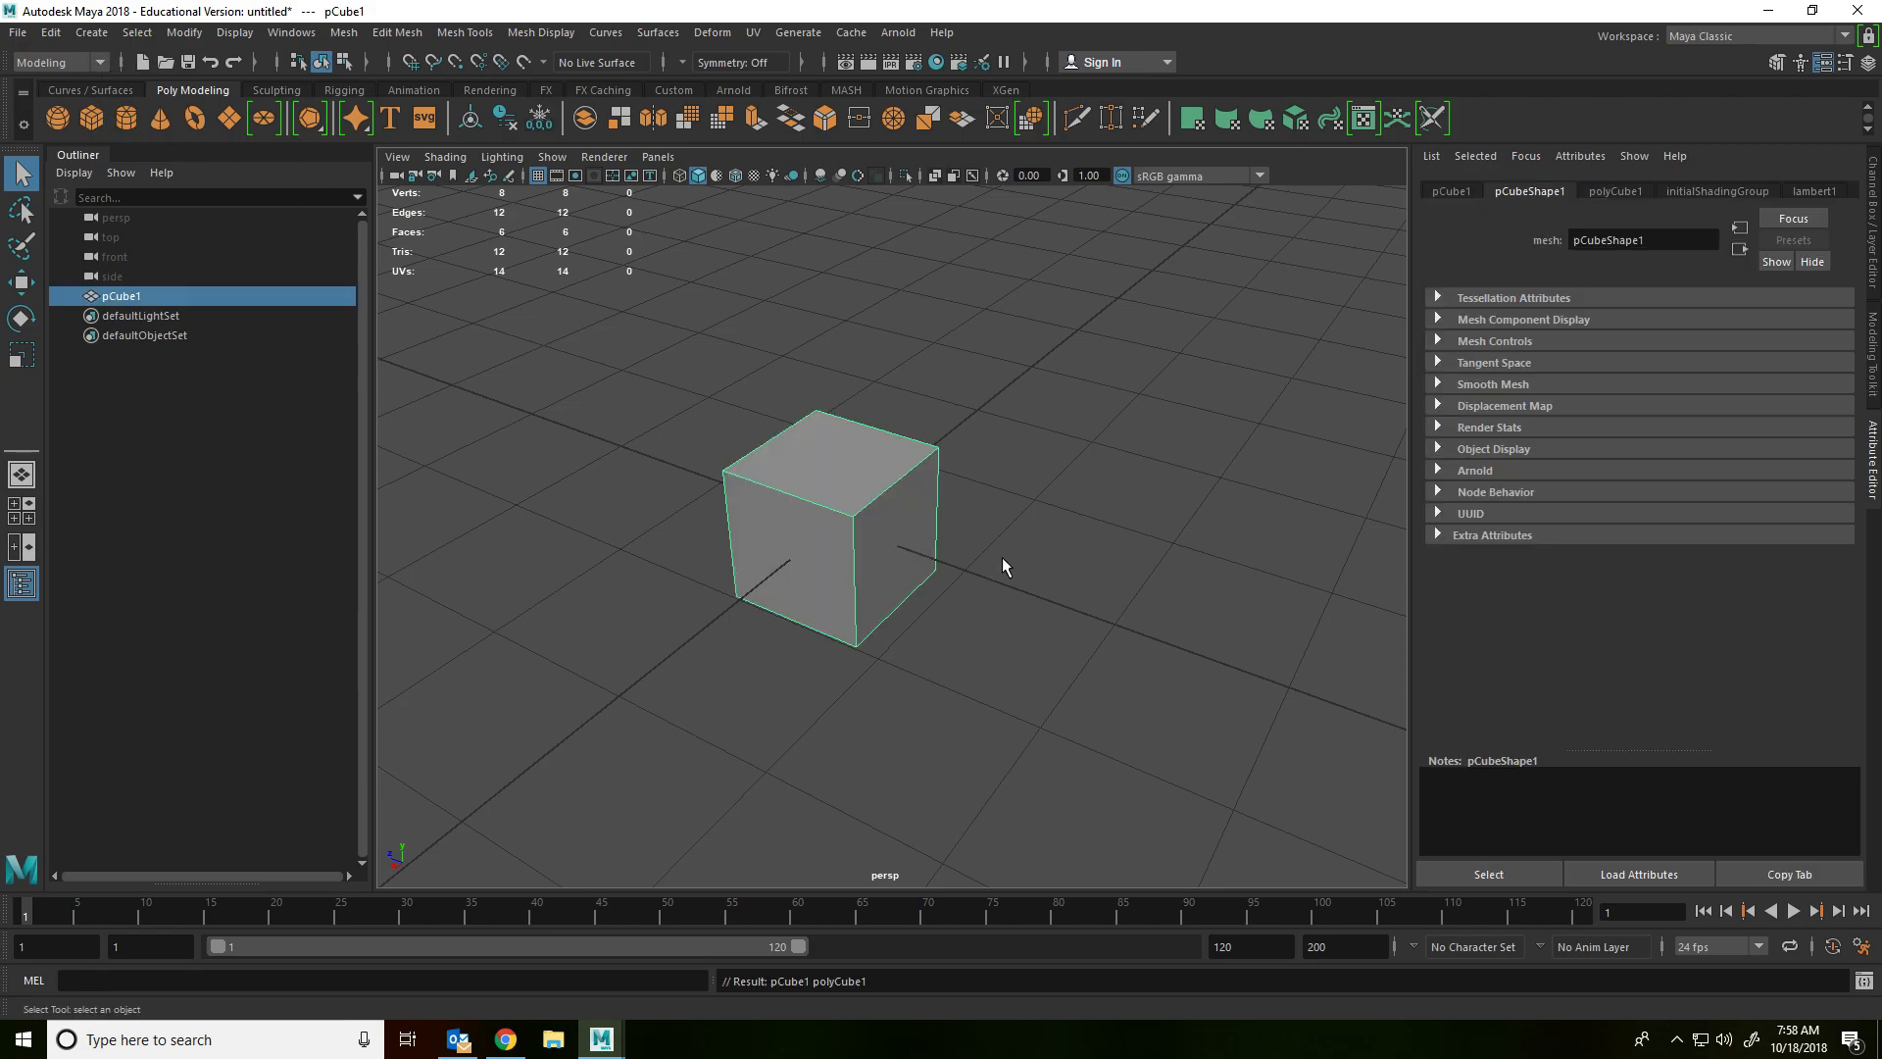
pyautogui.press('w')
pyautogui.moveTo(726, 477); pyautogui.dragTo(1033, 618)
pyautogui.moveTo(1029, 715); pyautogui.dragTo(1299, 537)
pyautogui.press('r')
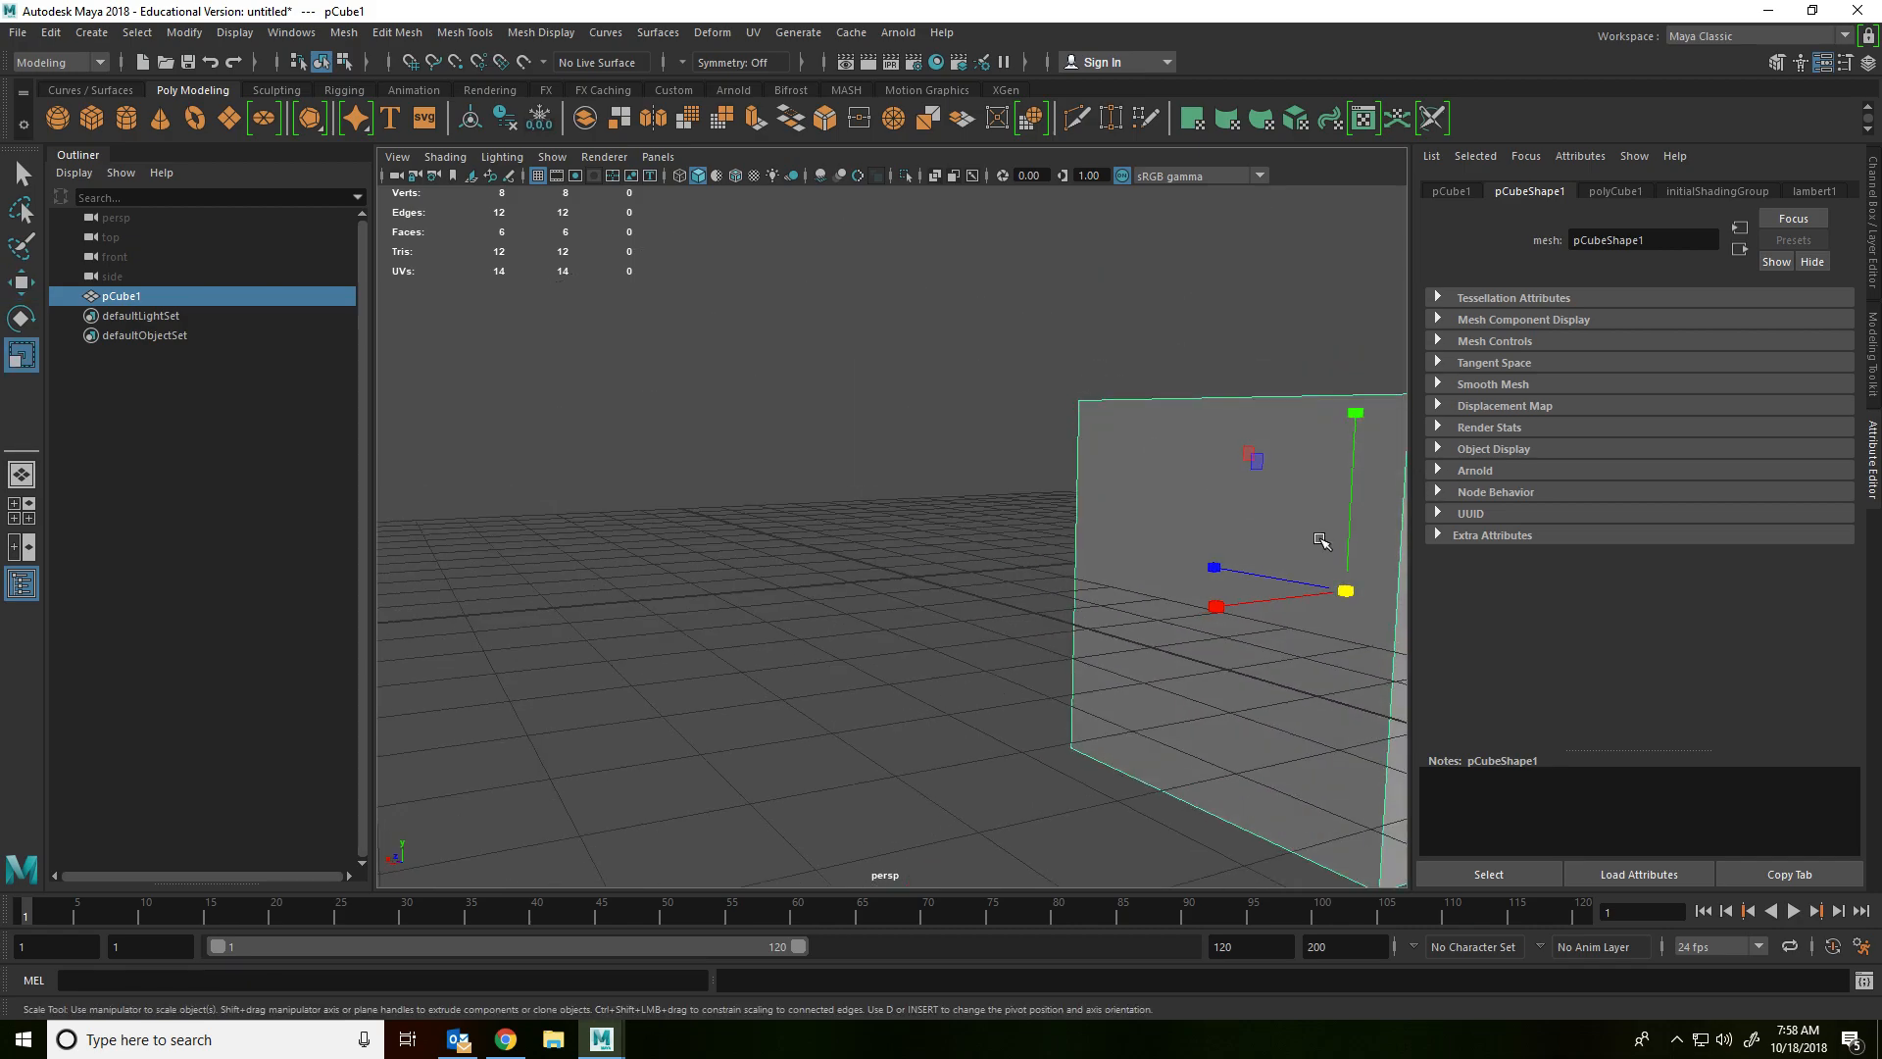
pyautogui.press('f')
pyautogui.keyDown('alt'); pyautogui.moveTo(853, 508); pyautogui.dragTo(848, 598); pyautogui.keyUp('alt')
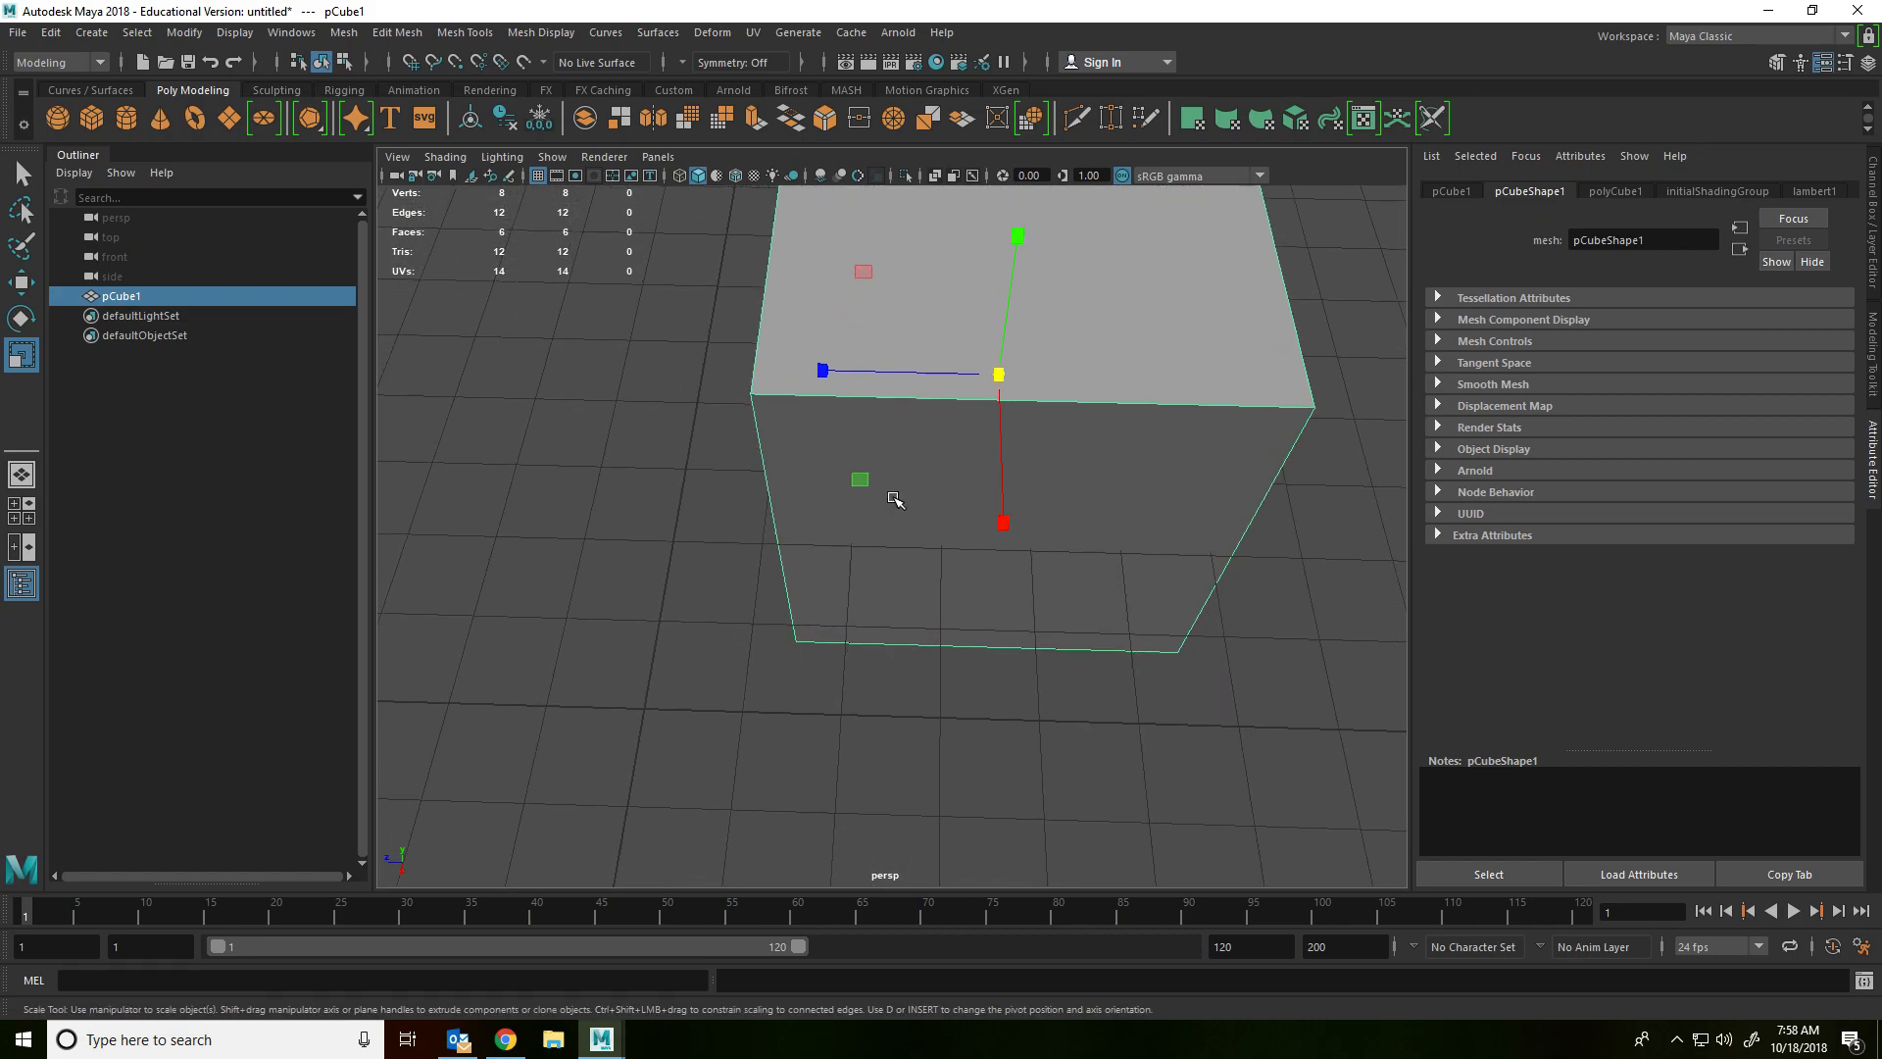
# Step: Move the cube's pivot point off the cube to the centre of the grid
pyautogui.keyDown('alt'); pyautogui.moveTo(893, 499); pyautogui.dragTo(971, 412); pyautogui.keyUp('alt')
pyautogui.keyDown('alt'); pyautogui.moveTo(949, 539); pyautogui.dragTo(1133, 226, button='middle'); pyautogui.keyUp('alt')
pyautogui.press('d')
pyautogui.scroll(-4, 1090, 259)
pyautogui.press('d')
pyautogui.press('w')
pyautogui.press('d')
pyautogui.moveTo(1006, 324); pyautogui.dragTo(828, 487)
pyautogui.press('d')
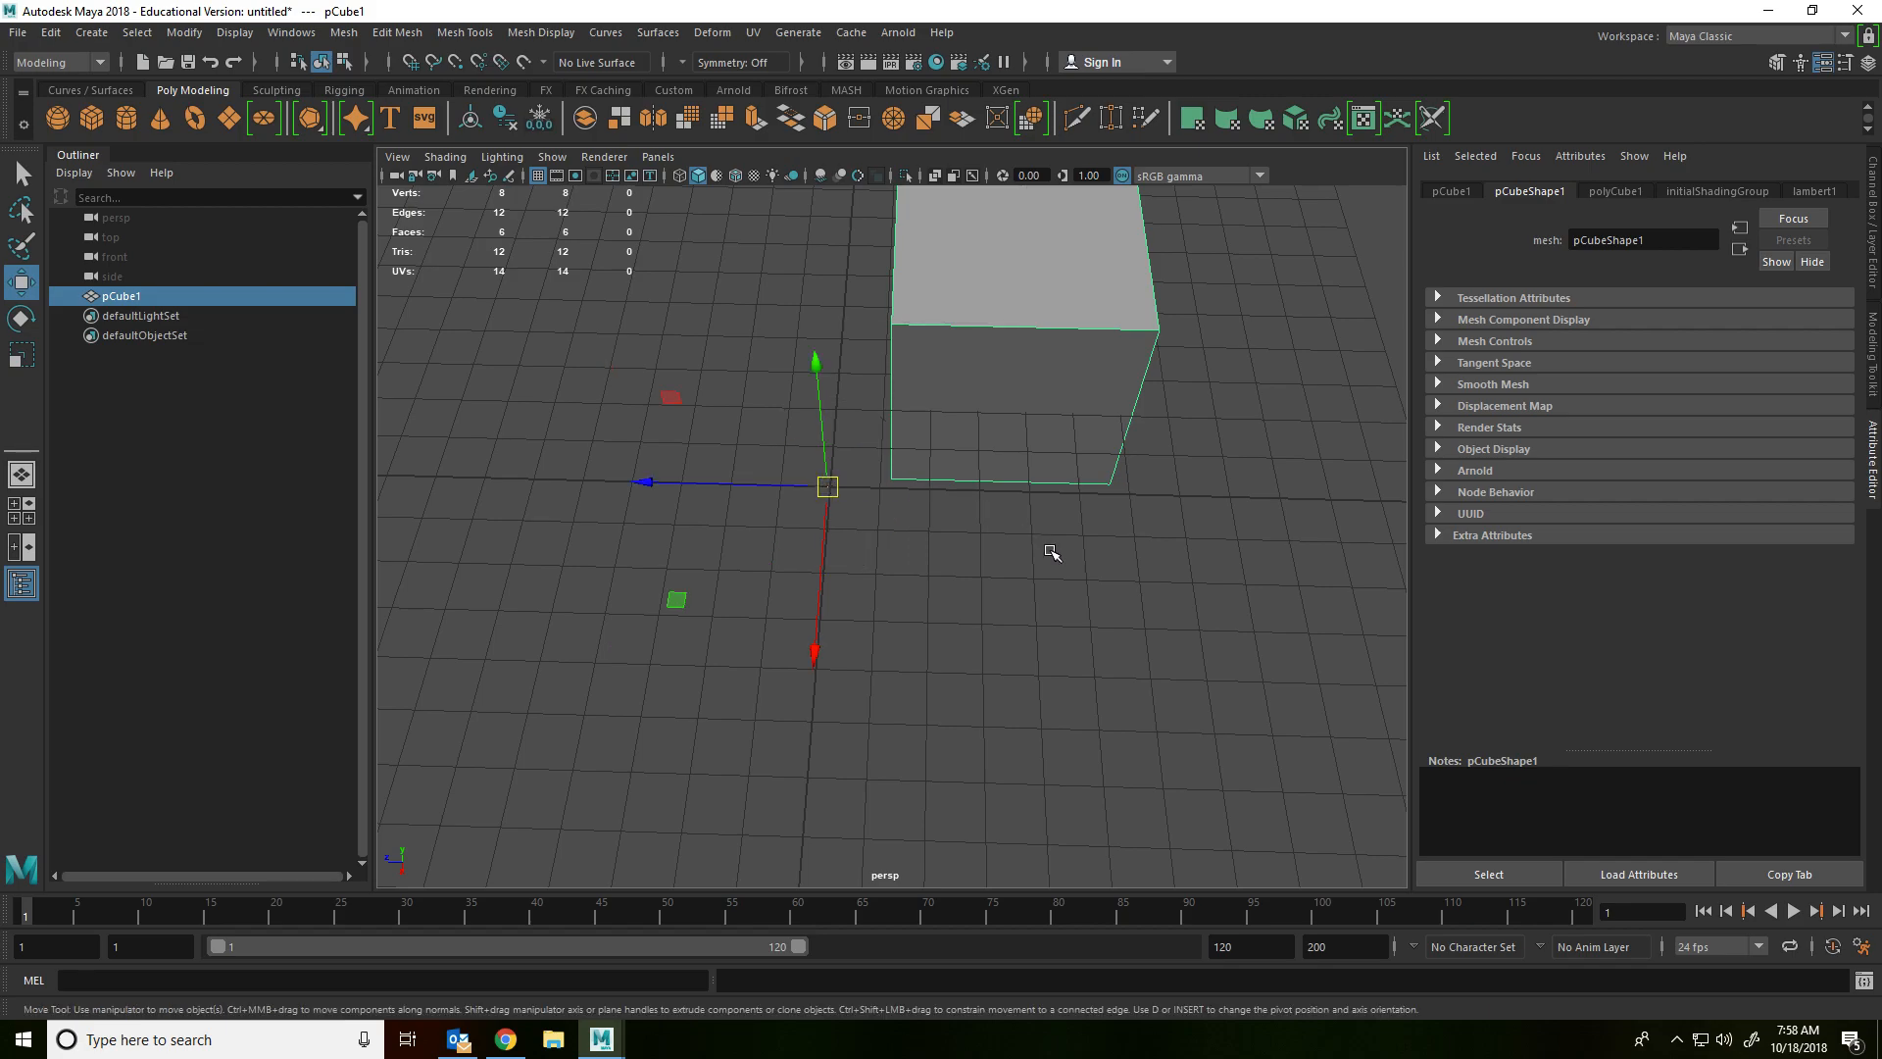
# Step: Shift the cube slightly along its Y, X and Z axes using the relocated pivot
pyautogui.keyDown('alt'); pyautogui.moveTo(1051, 553); pyautogui.dragTo(1055, 479); pyautogui.keyUp('alt')
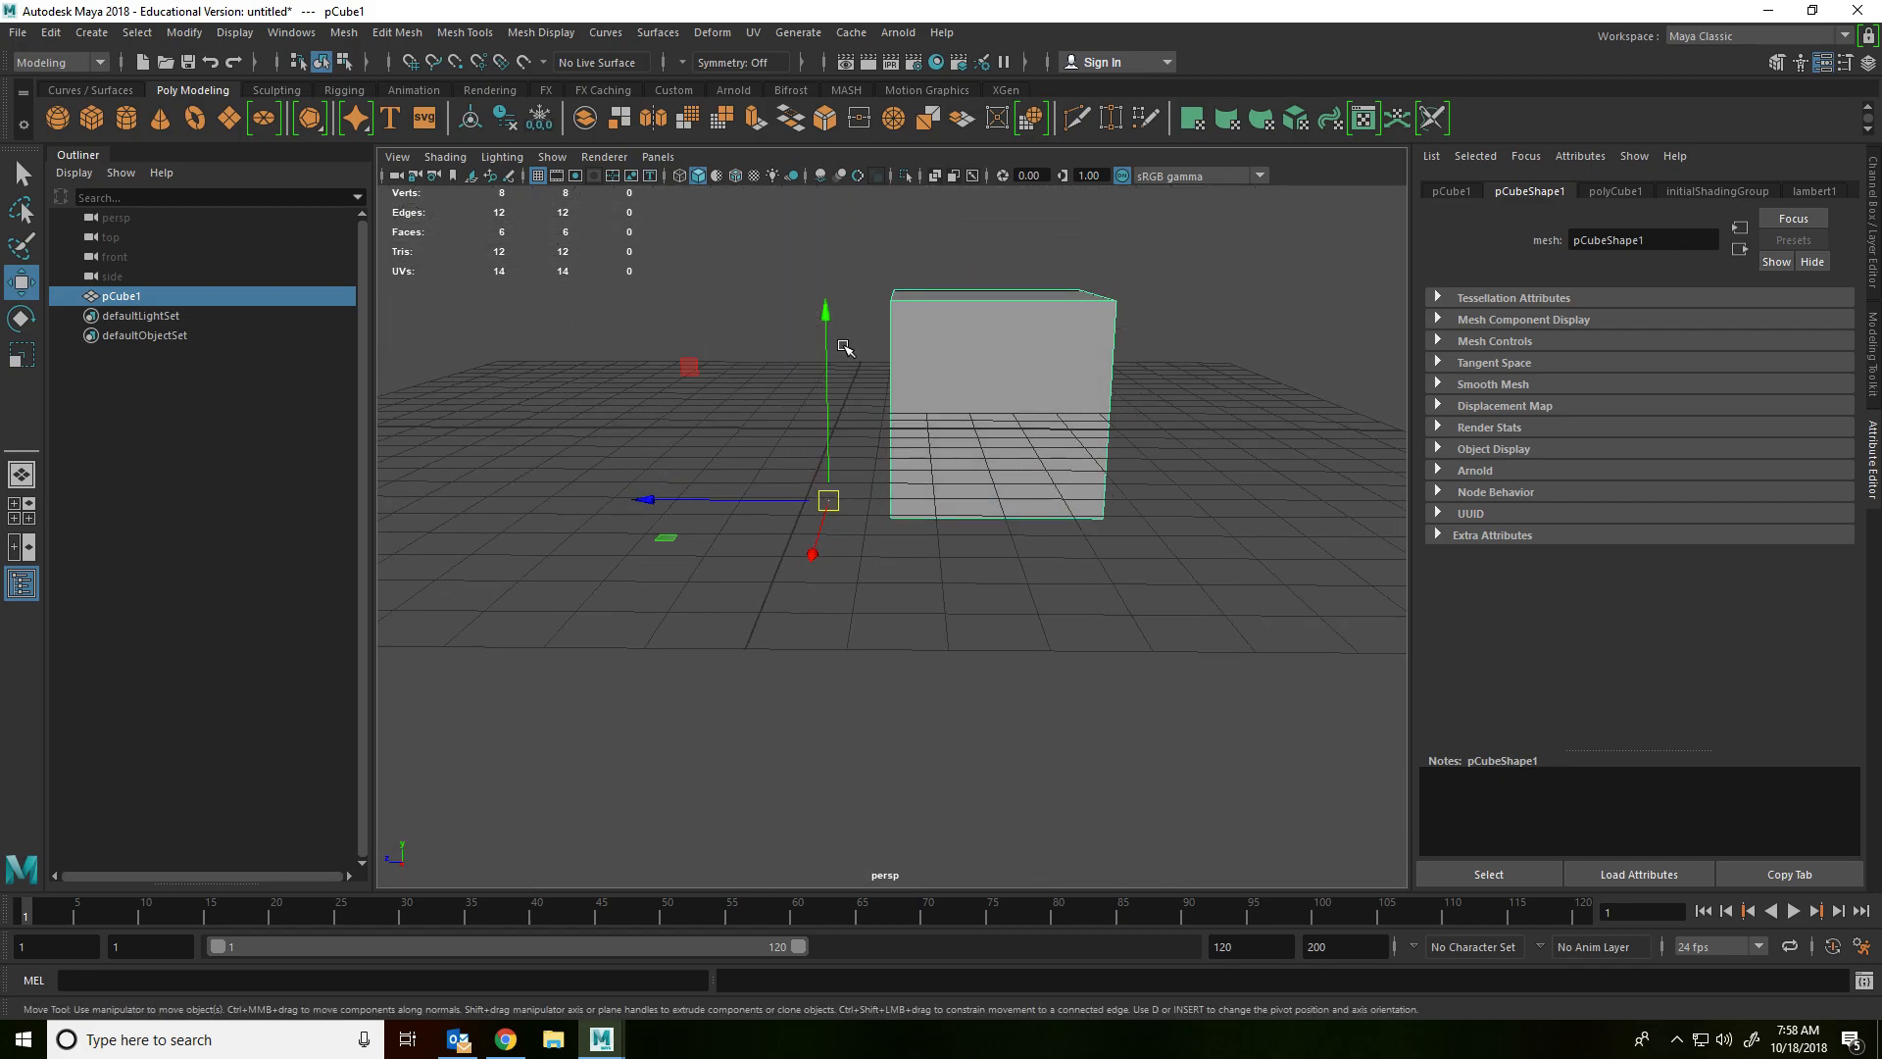
pyautogui.moveTo(831, 335); pyautogui.dragTo(833, 261)
pyautogui.keyDown('alt'); pyautogui.moveTo(1021, 305); pyautogui.dragTo(957, 395); pyautogui.keyUp('alt')
pyautogui.moveTo(834, 466); pyautogui.dragTo(820, 672)
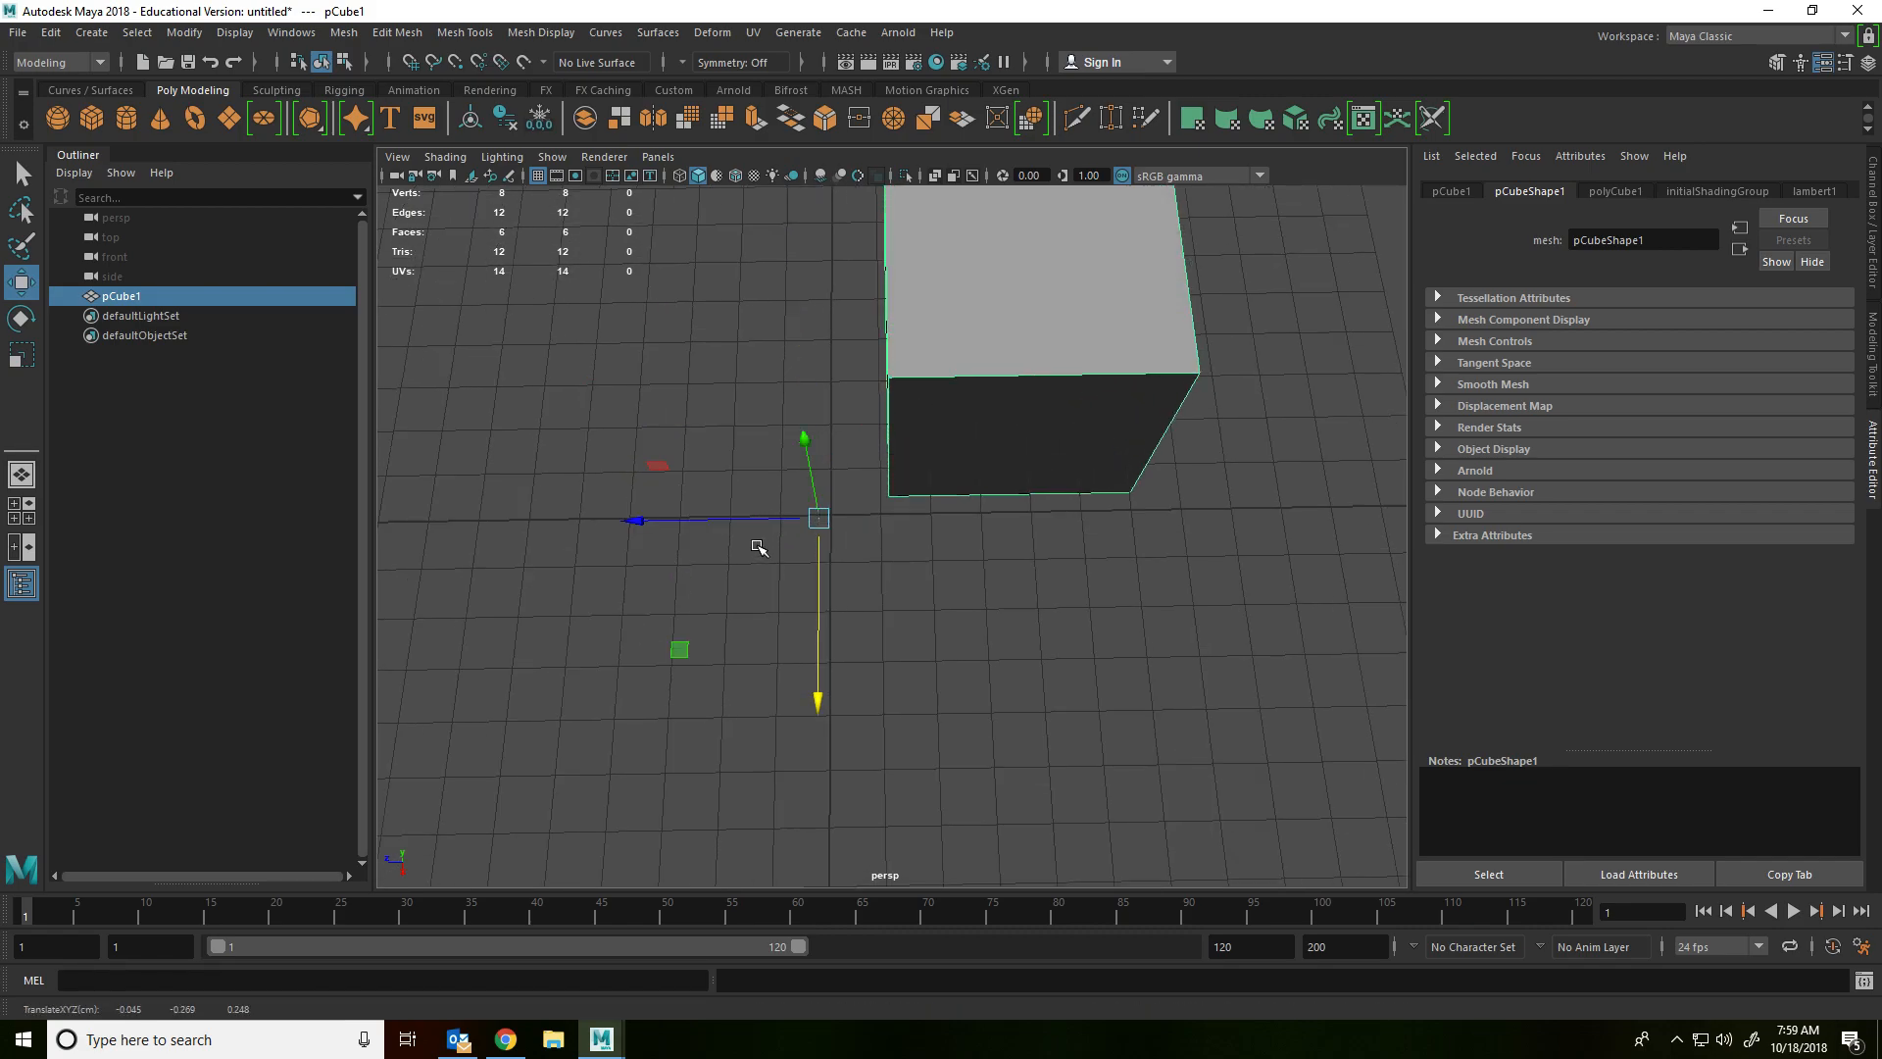
pyautogui.moveTo(697, 518); pyautogui.dragTo(711, 520)
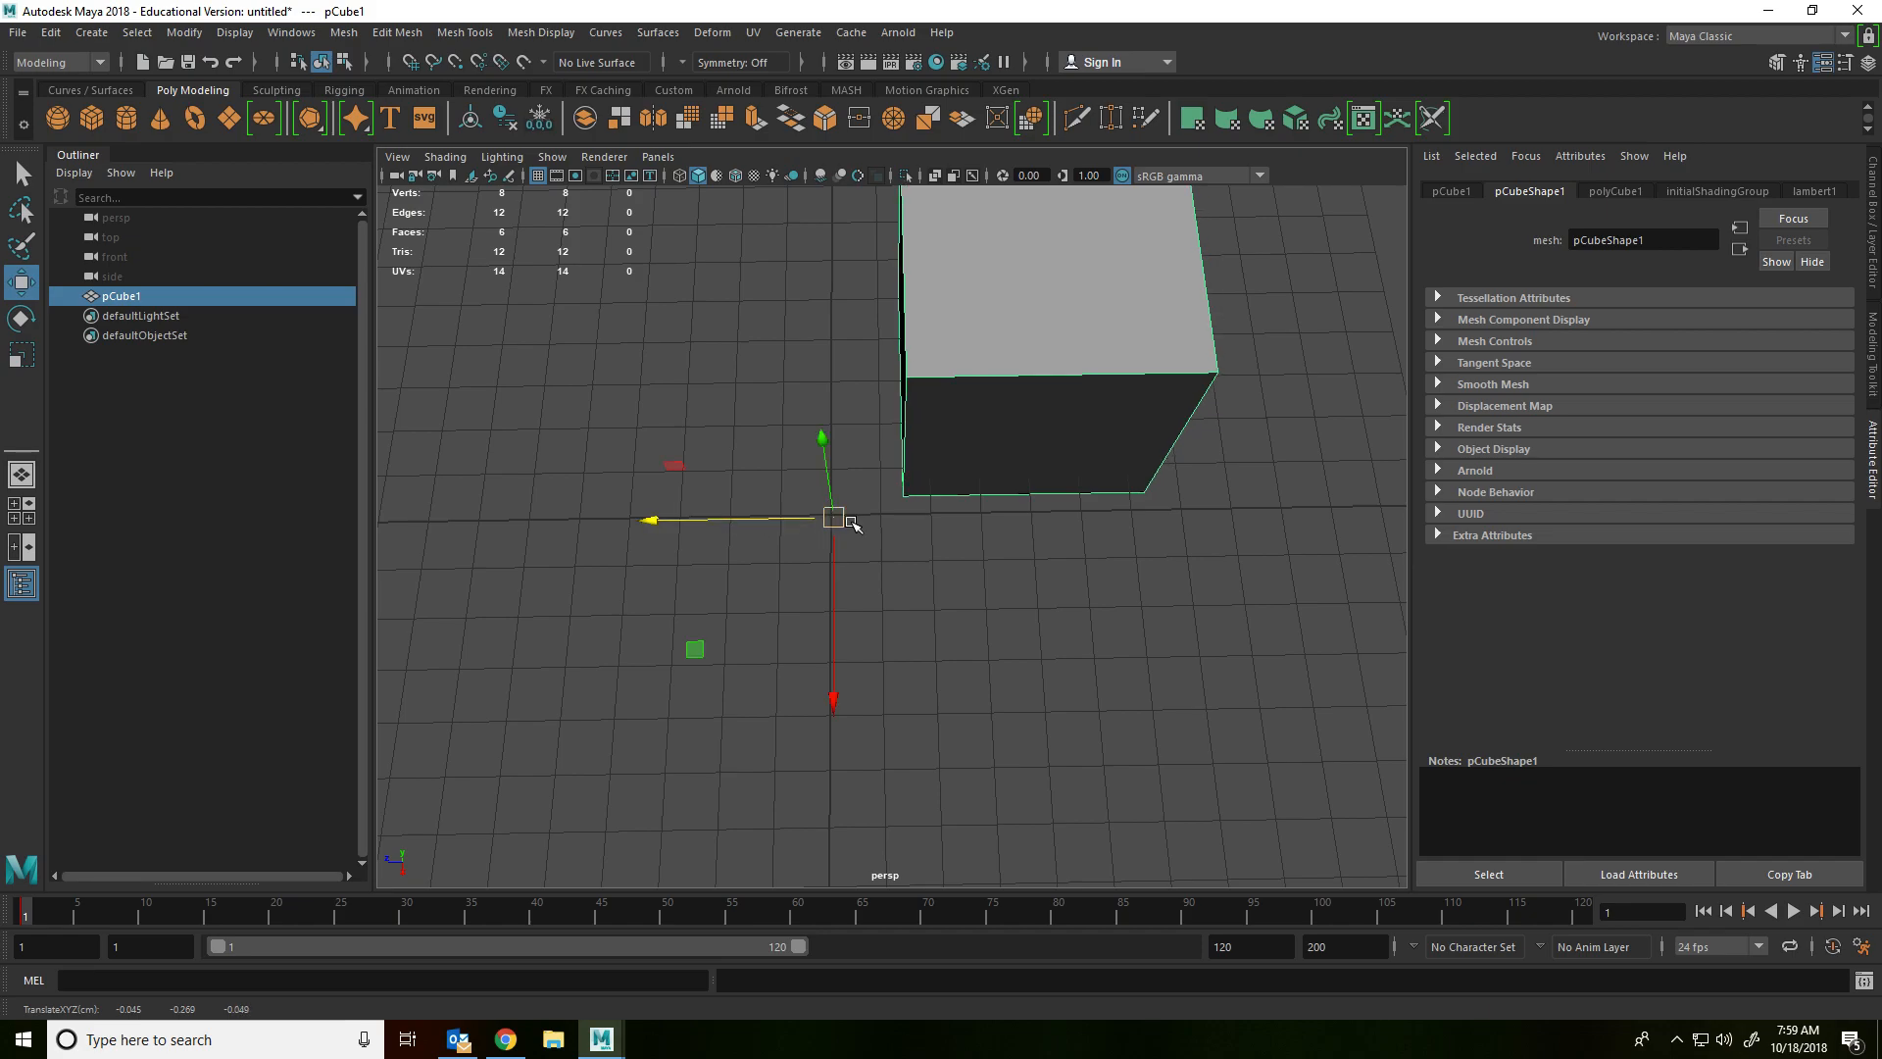
# Step: Undo the cube's recent moves and the pivot relocation
pyautogui.hotkey('ctrl', 'z')
pyautogui.hotkey('ctrl', 'z')
pyautogui.hotkey('ctrl', 'z')
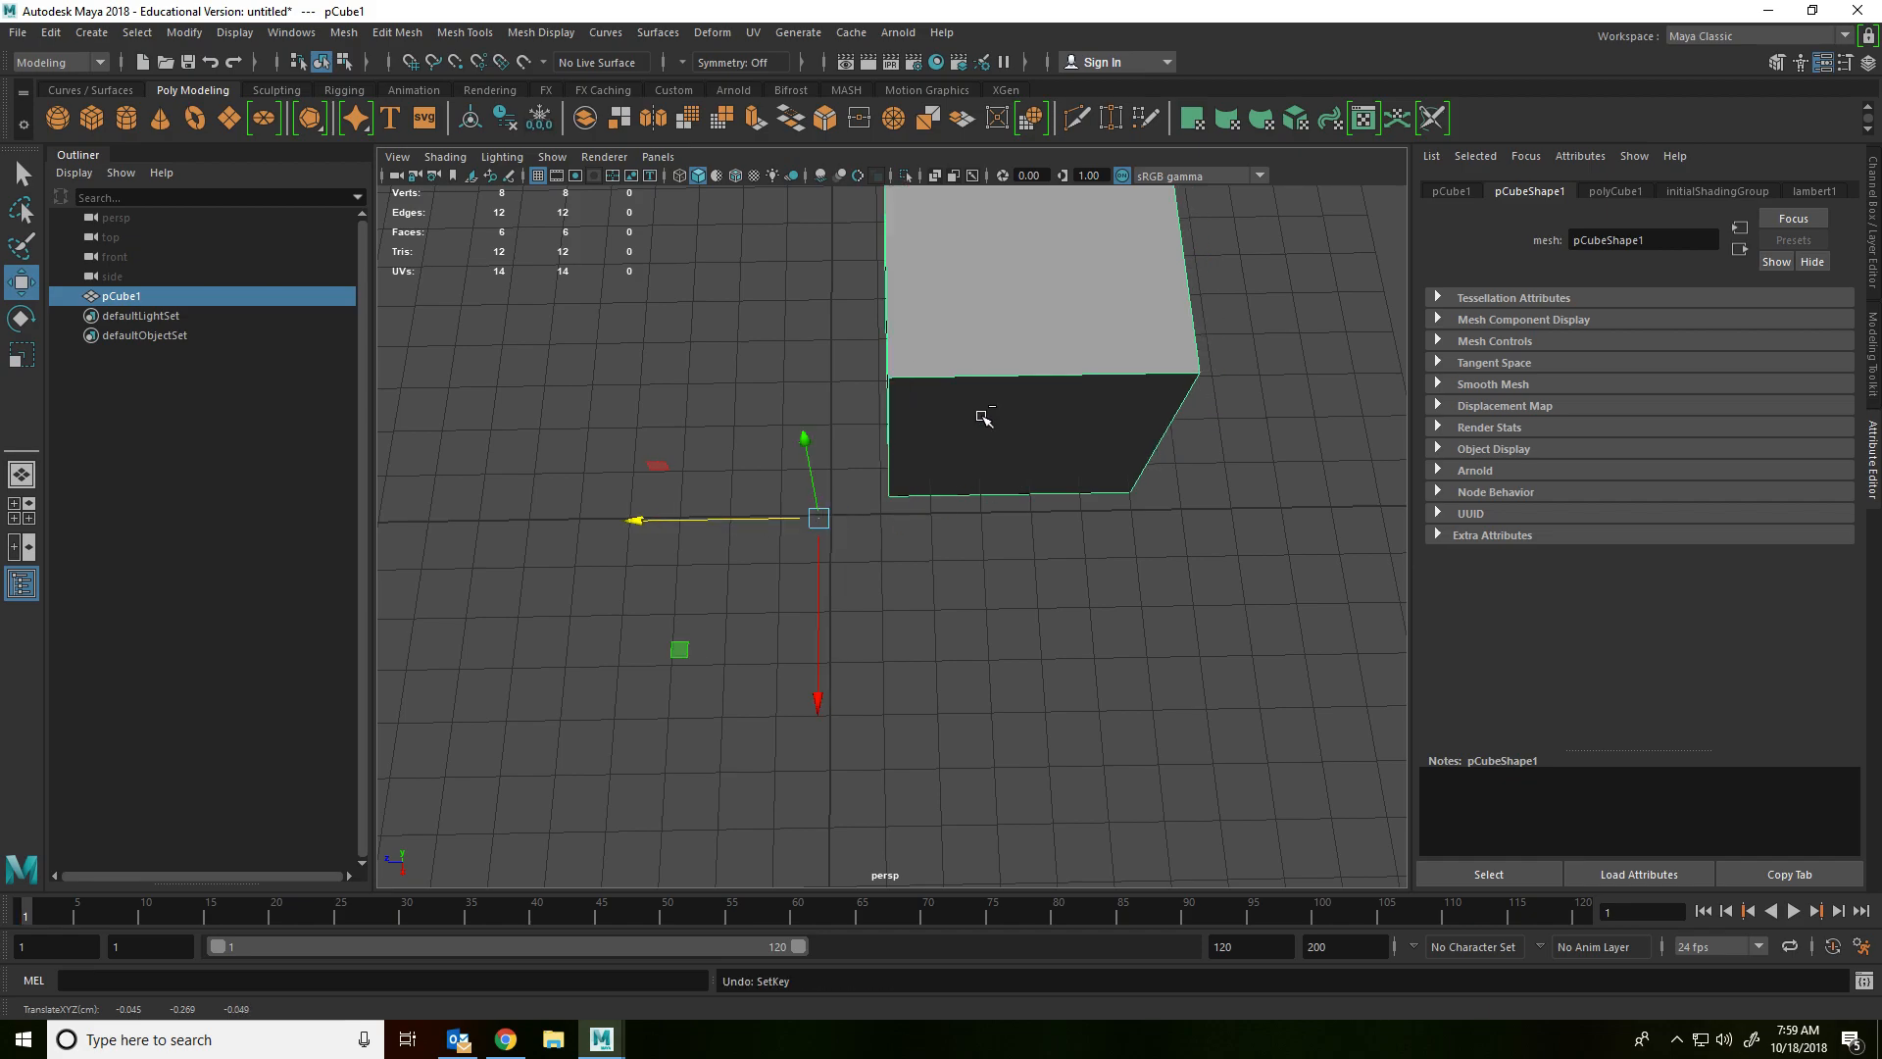
pyautogui.hotkey('ctrl', 'z')
pyautogui.hotkey('ctrl', 'z')
pyautogui.hotkey('ctrl', 'z')
pyautogui.hotkey('ctrl', 'z')
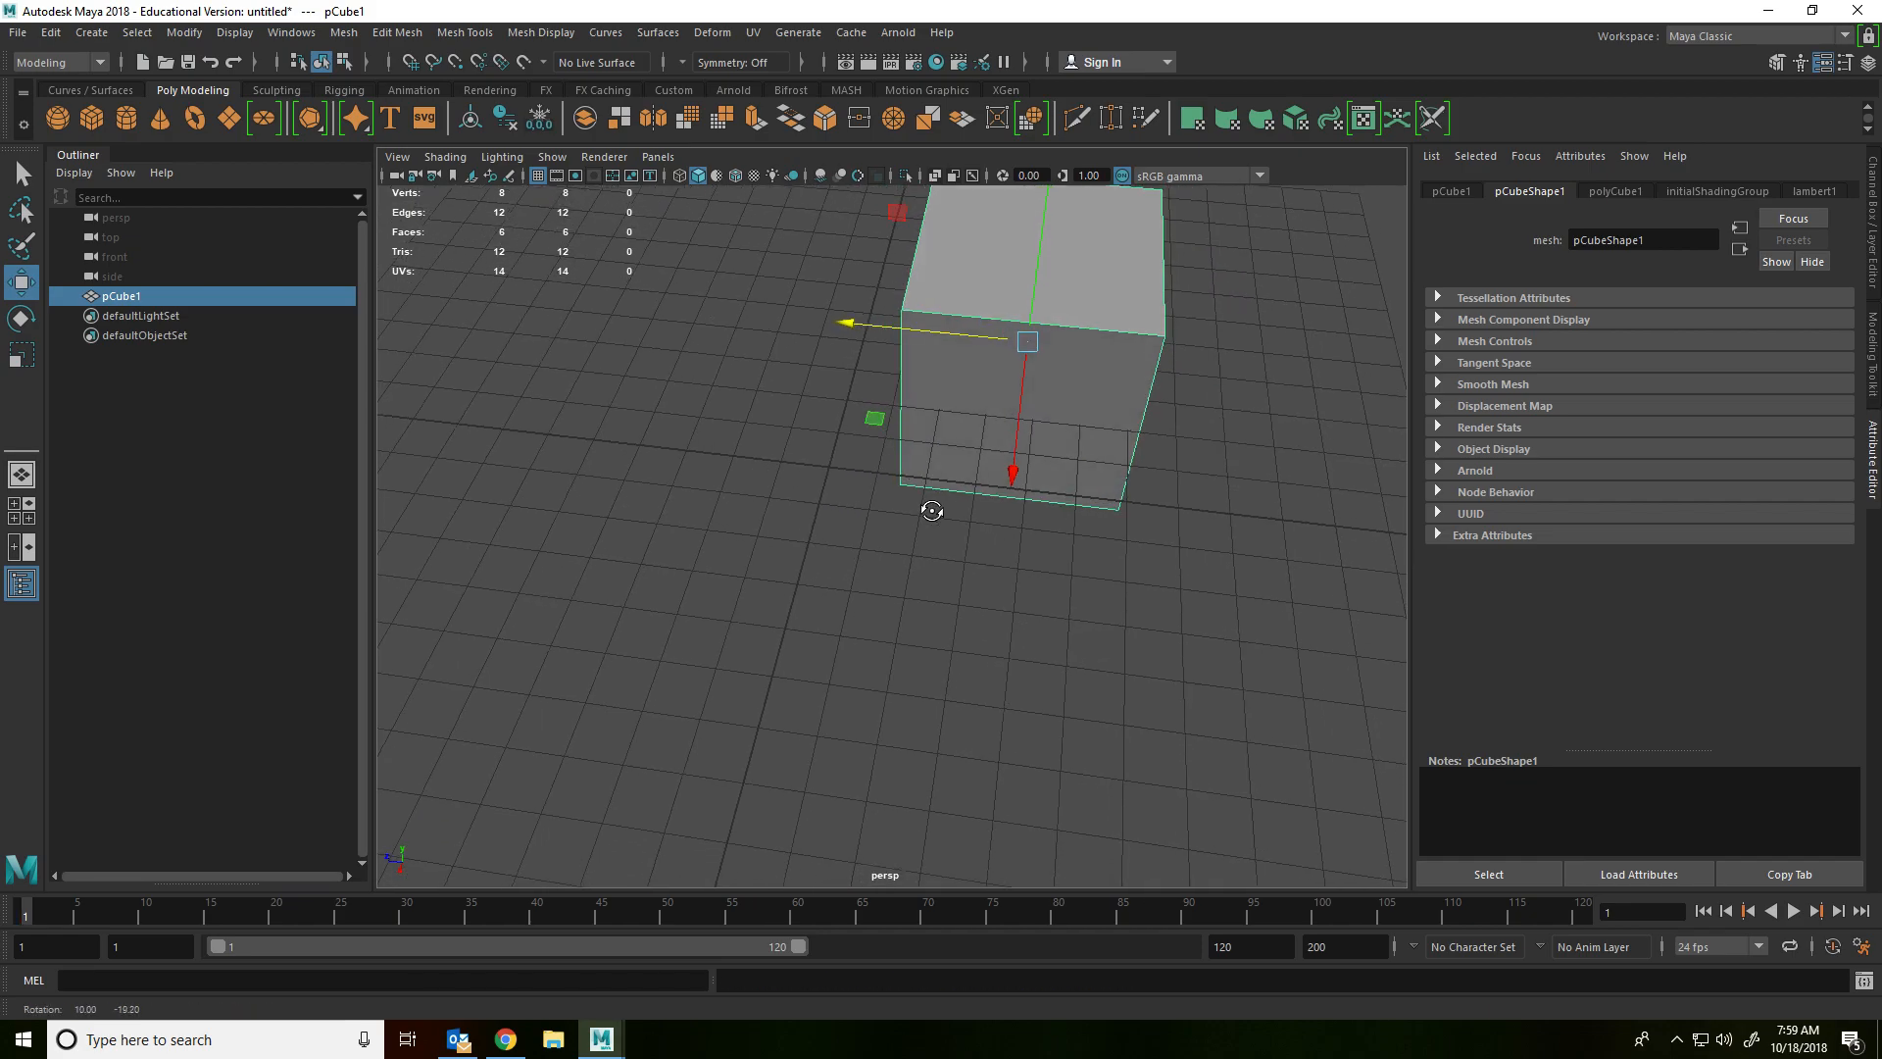
pyautogui.keyDown('alt'); pyautogui.moveTo(954, 492); pyautogui.dragTo(1029, 459); pyautogui.keyUp('alt')
# Step: Create a new polygon cube and move it about 3.4 units along the Z axis
pyautogui.click(94, 108)
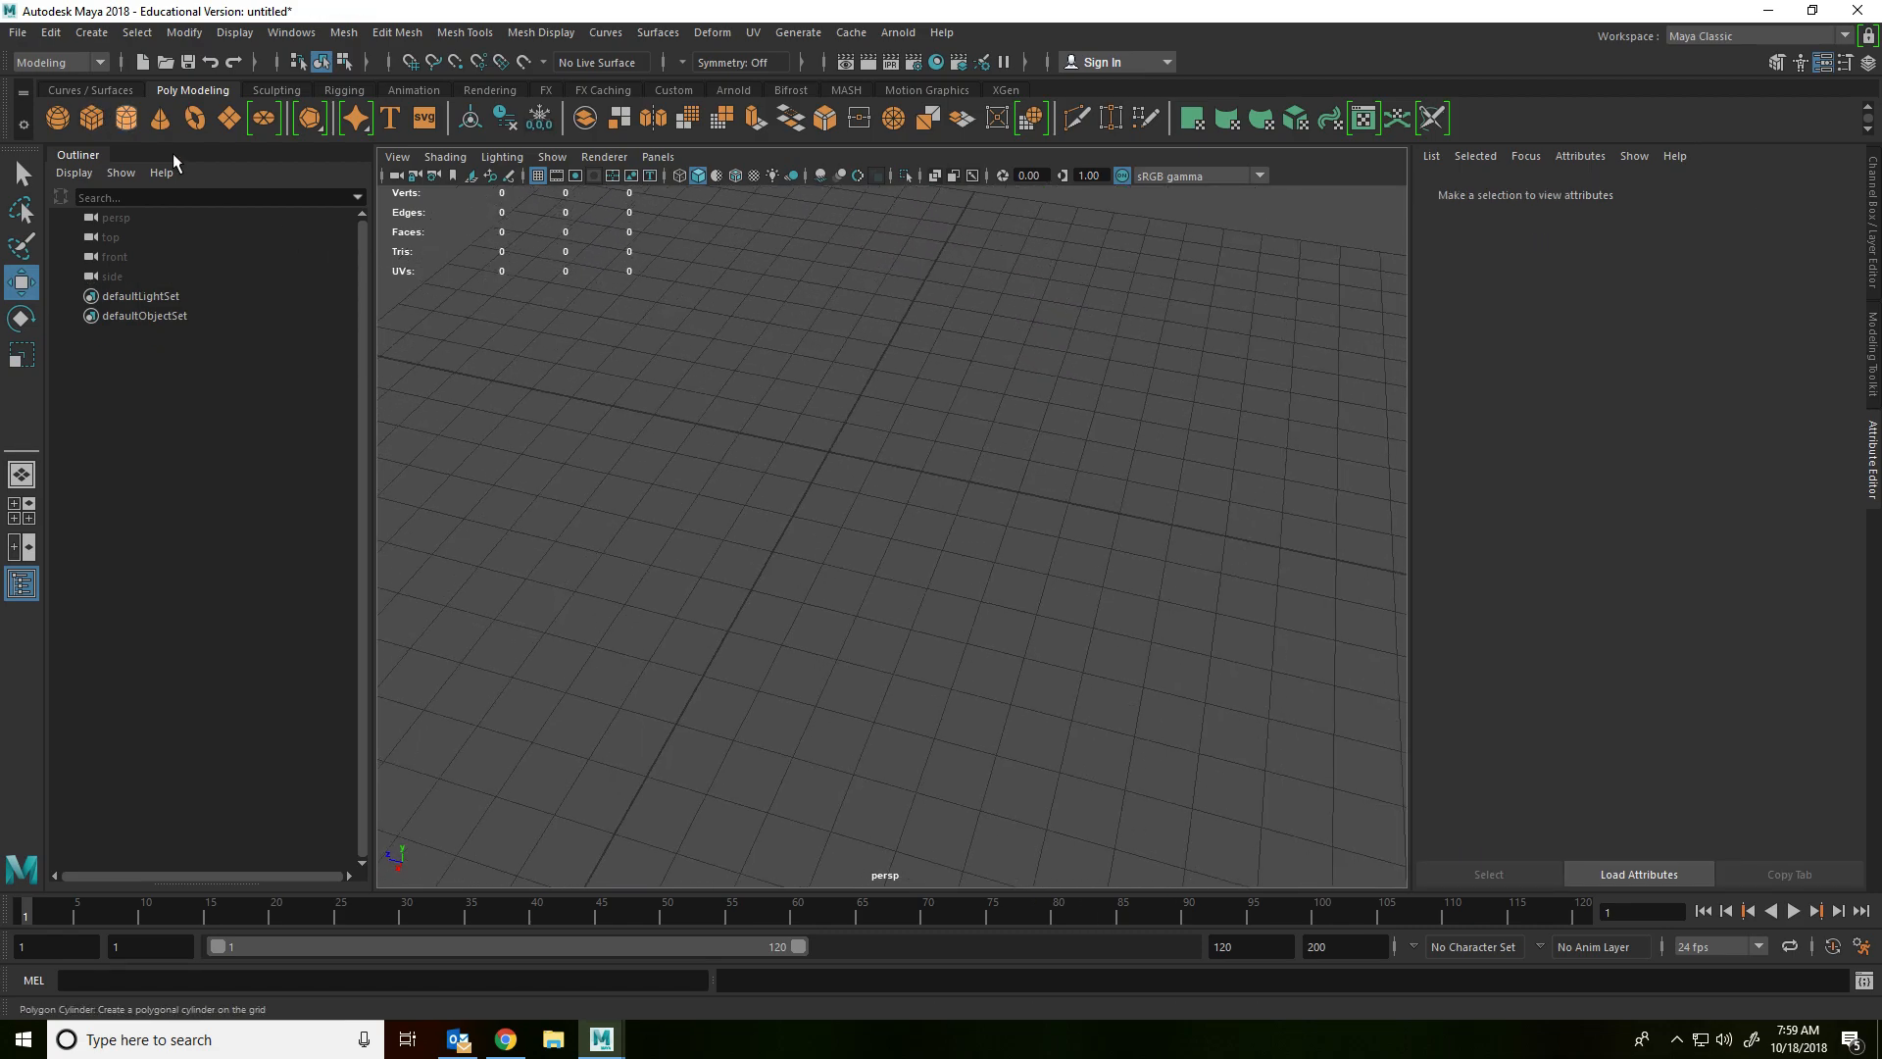
pyautogui.click(747, 431)
pyautogui.moveTo(624, 404); pyautogui.dragTo(542, 378)
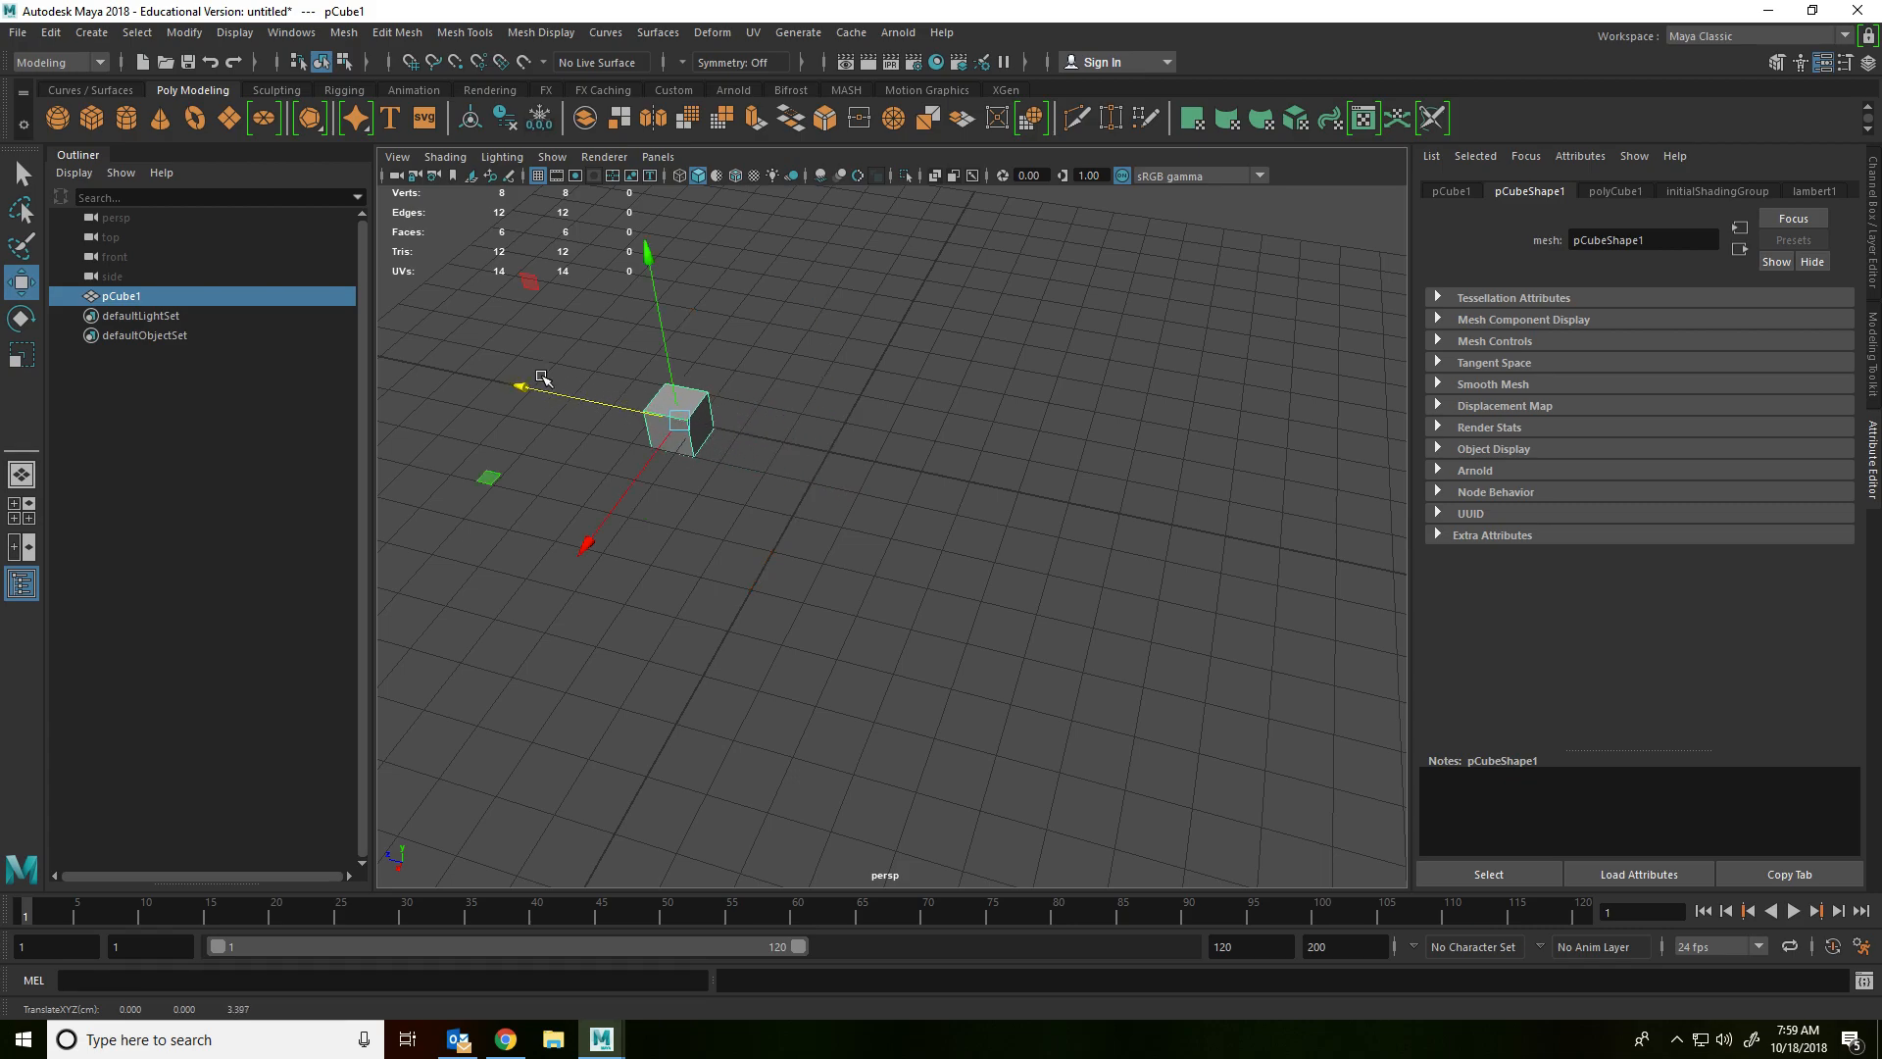
pyautogui.click(593, 381)
# Step: Duplicate the cube and move the copy along the Z axis to the opposite side of the grid centre
pyautogui.click(689, 427)
pyautogui.hotkey('ctrl', 'd')
pyautogui.moveTo(588, 408); pyautogui.dragTo(986, 520)
pyautogui.press('f')
pyautogui.scroll(-5, 811, 486)
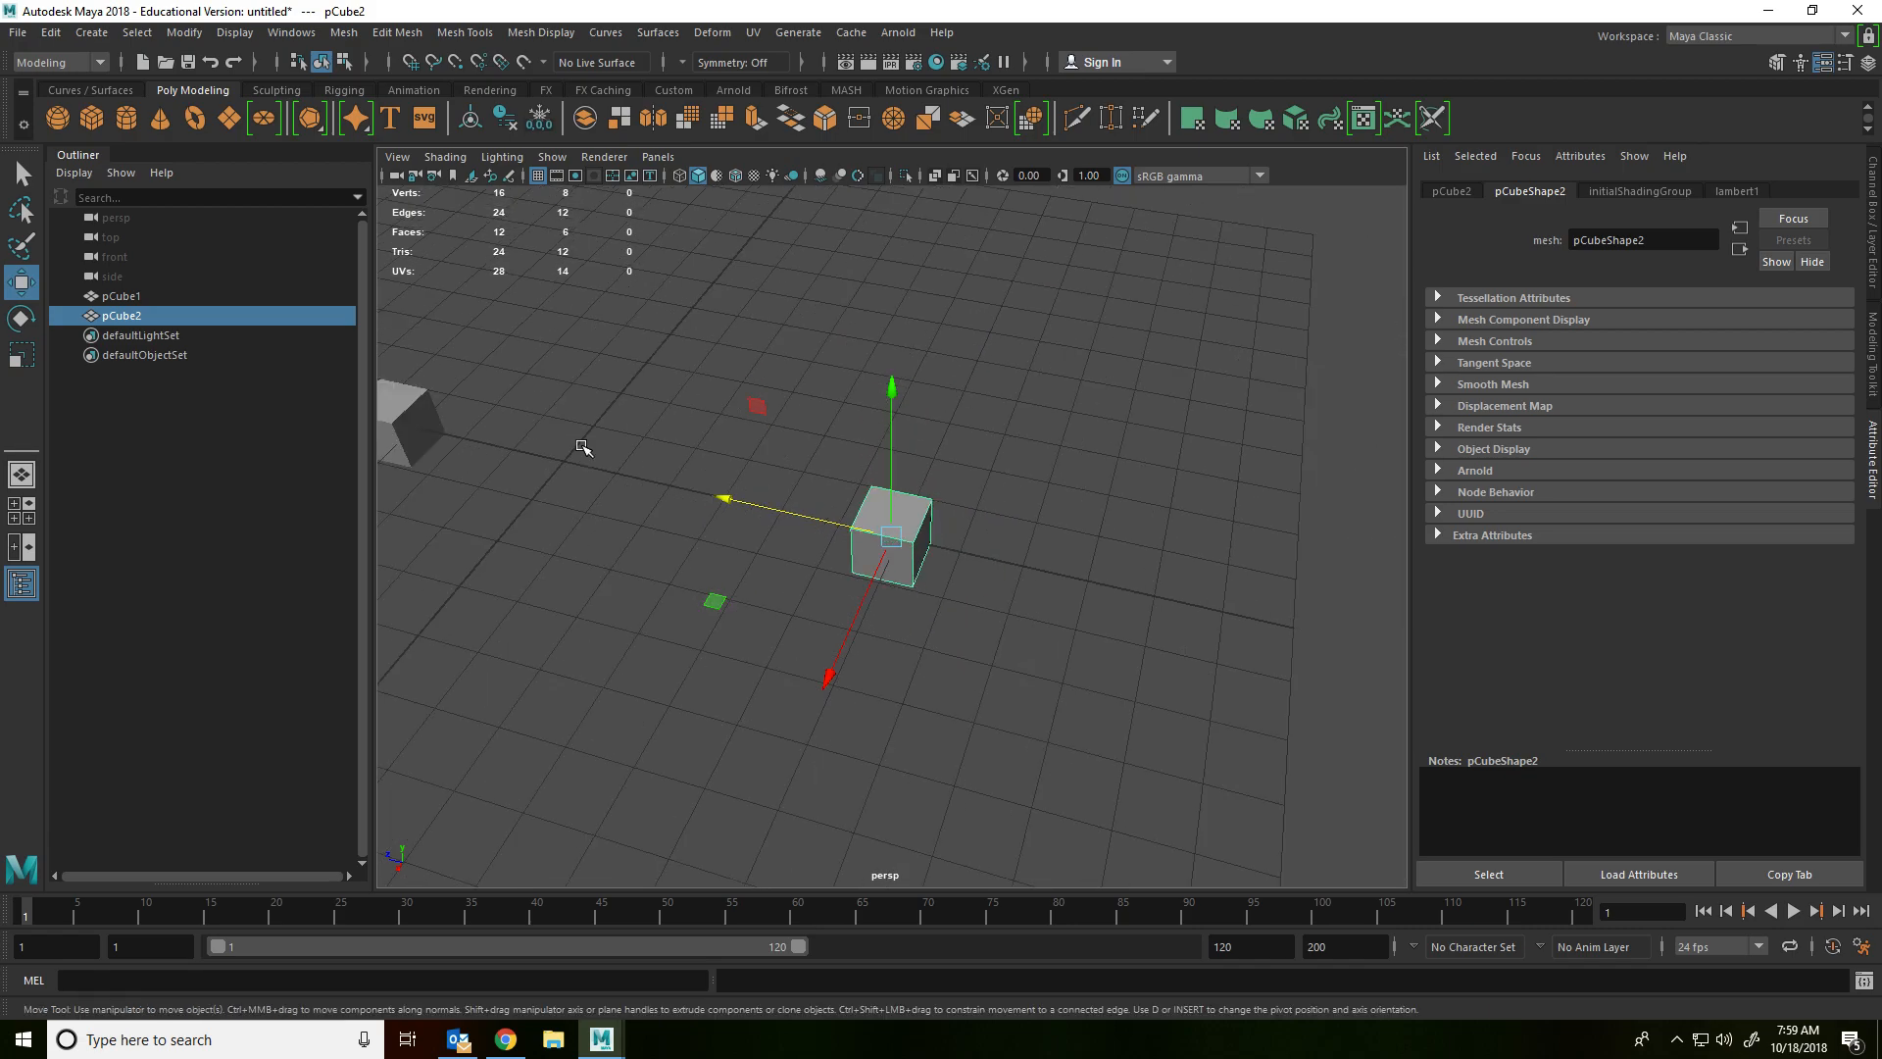
# Step: Frame the original cube and its copy in turn, and delete the copy
pyautogui.click(432, 435)
pyautogui.press('f')
pyautogui.keyDown('alt'); pyautogui.moveTo(769, 597); pyautogui.dragTo(910, 618); pyautogui.keyUp('alt')
pyautogui.scroll(-5, 974, 552)
pyautogui.click(1253, 335)
pyautogui.press('f')
pyautogui.keyDown('alt'); pyautogui.moveTo(1277, 336); pyautogui.dragTo(1058, 530); pyautogui.keyUp('alt')
pyautogui.scroll(-5, 935, 393)
pyautogui.press('Delete')
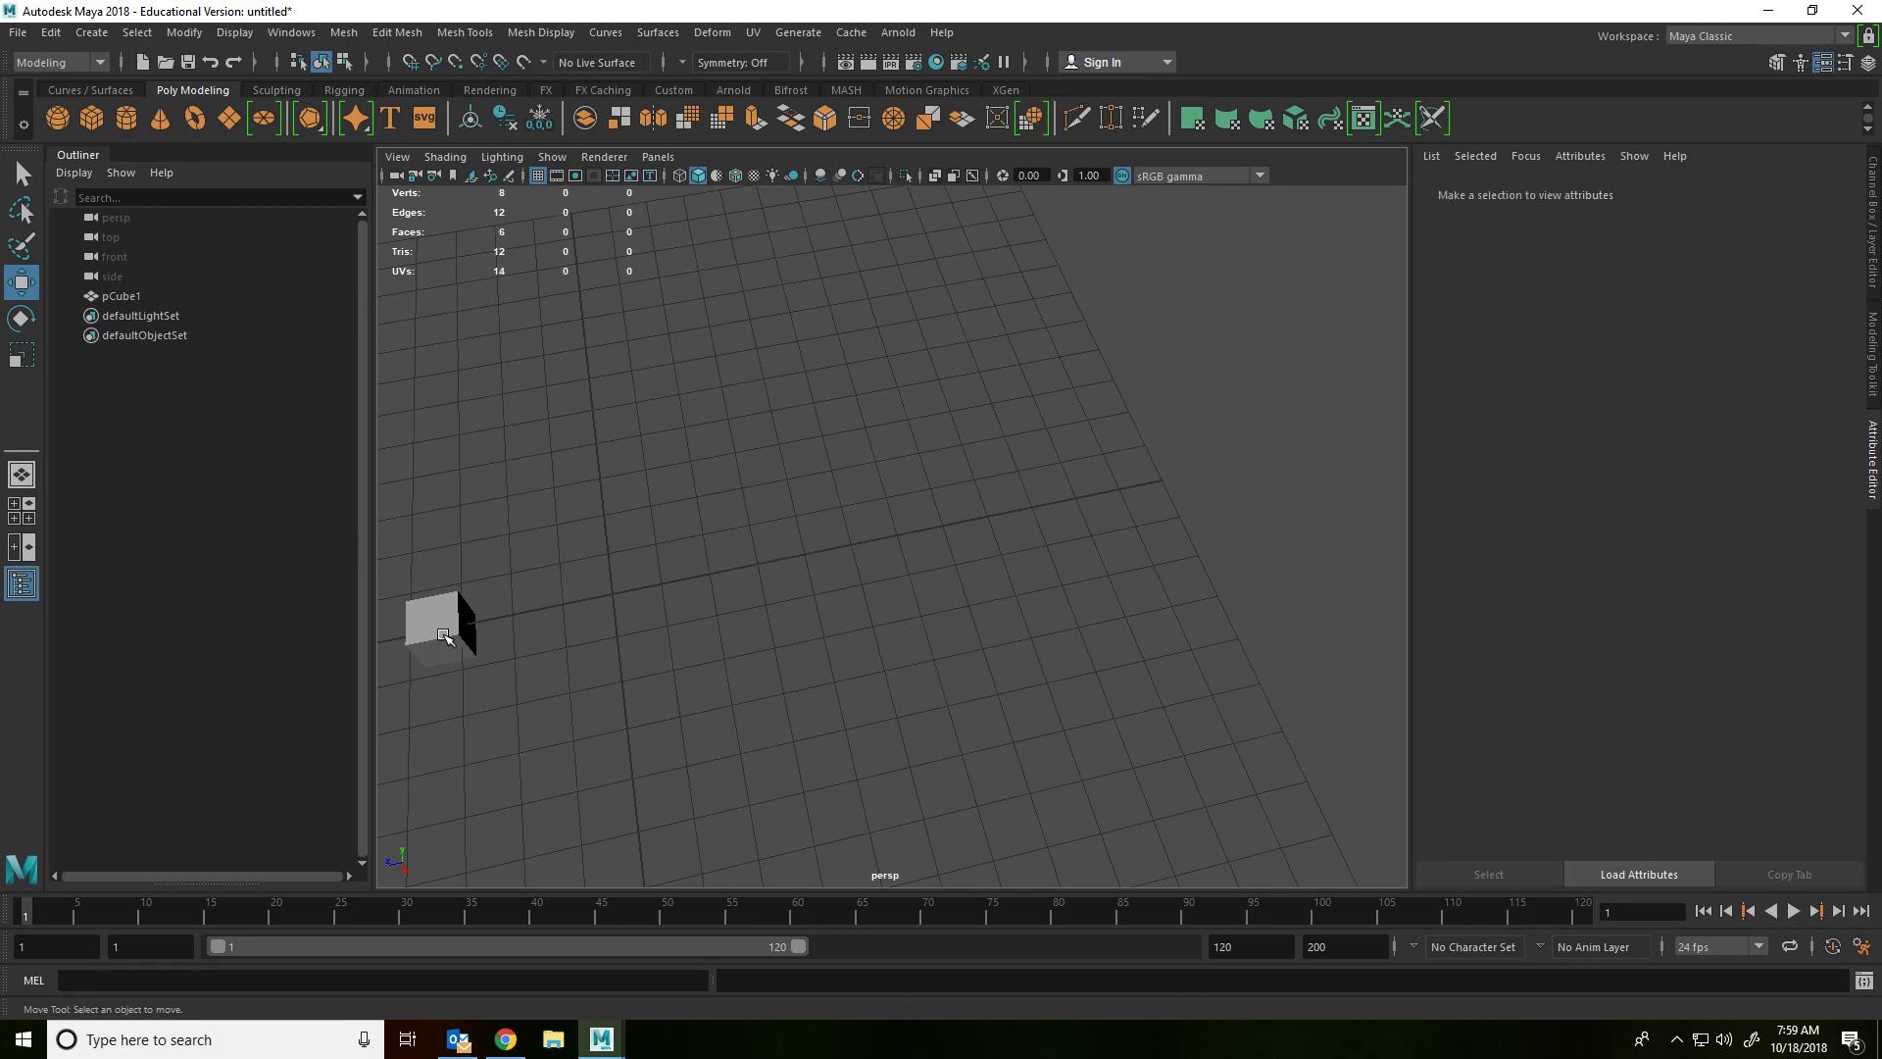
# Step: Rotate the remaining cube about 16 degrees around the Y axis
pyautogui.click(443, 636)
pyautogui.press('f')
pyautogui.keyDown('alt'); pyautogui.moveTo(950, 597); pyautogui.dragTo(1167, 550); pyautogui.keyUp('alt')
pyautogui.scroll(-5, 1162, 549)
pyautogui.press('e')
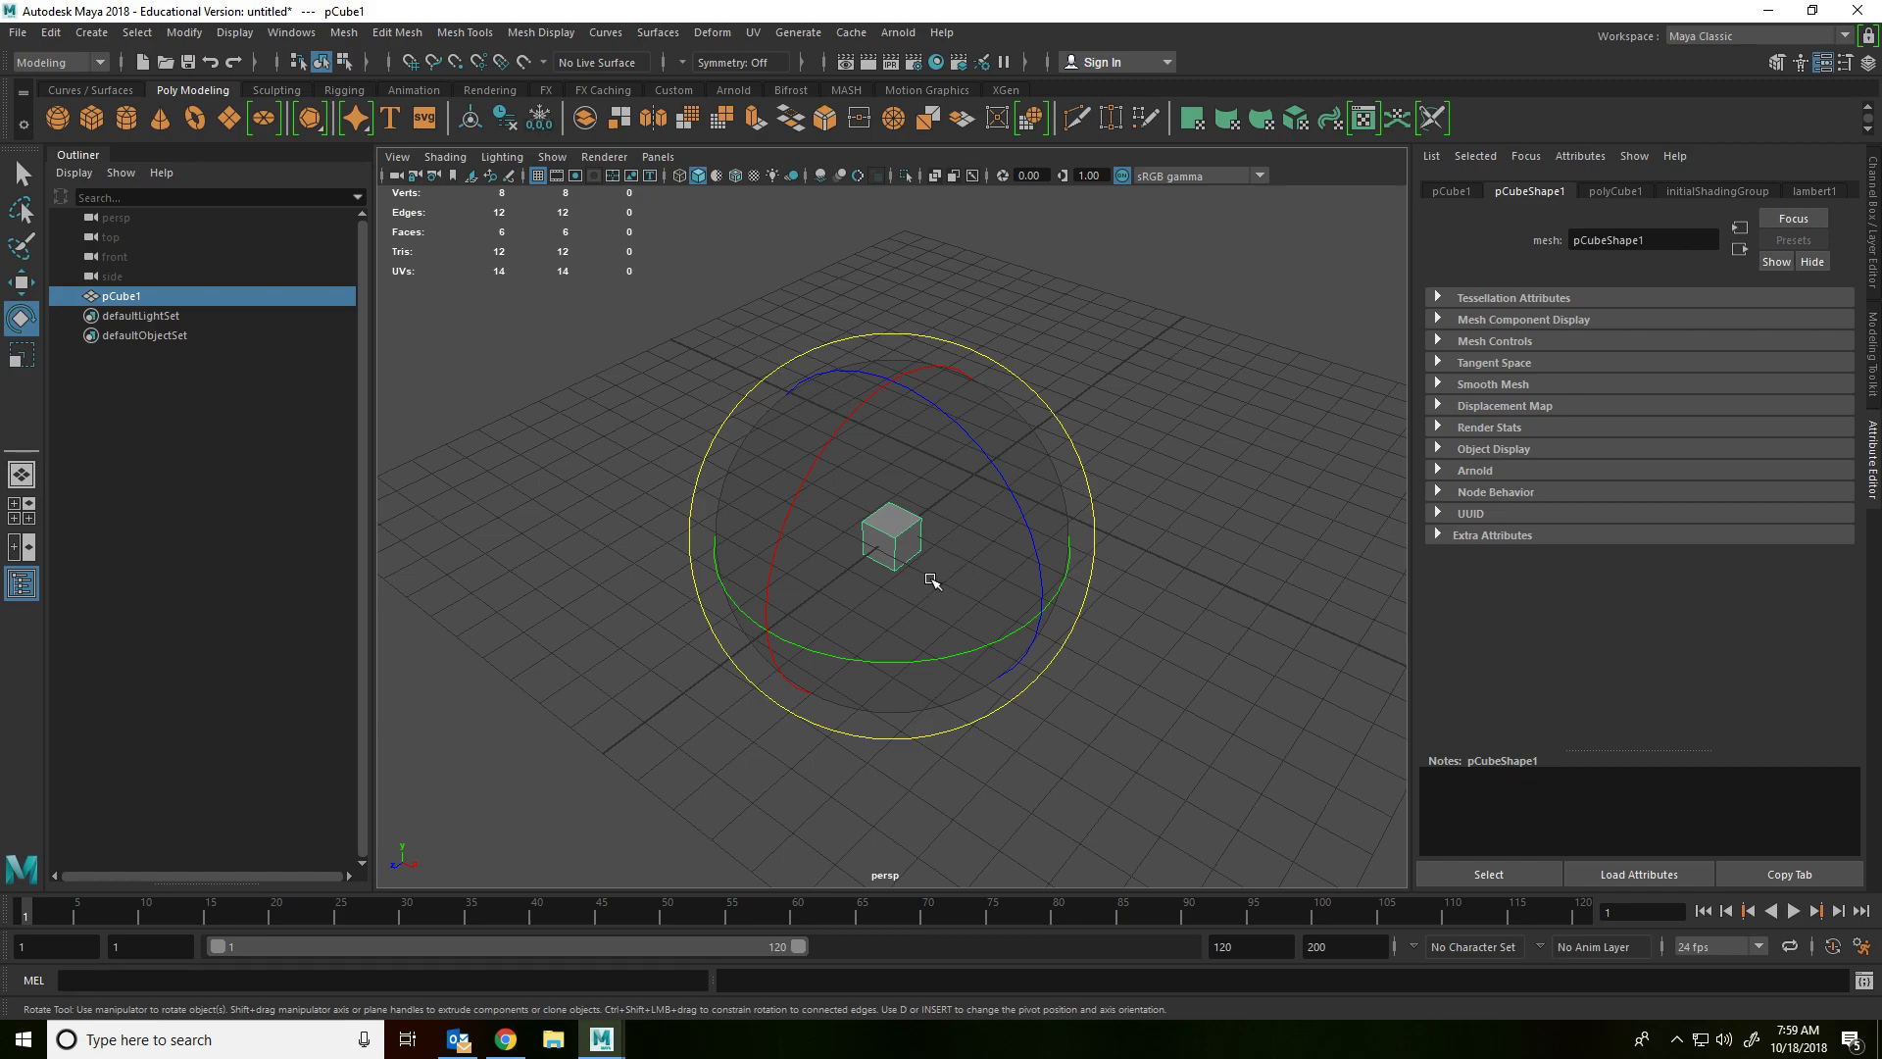
pyautogui.moveTo(852, 652); pyautogui.dragTo(915, 651)
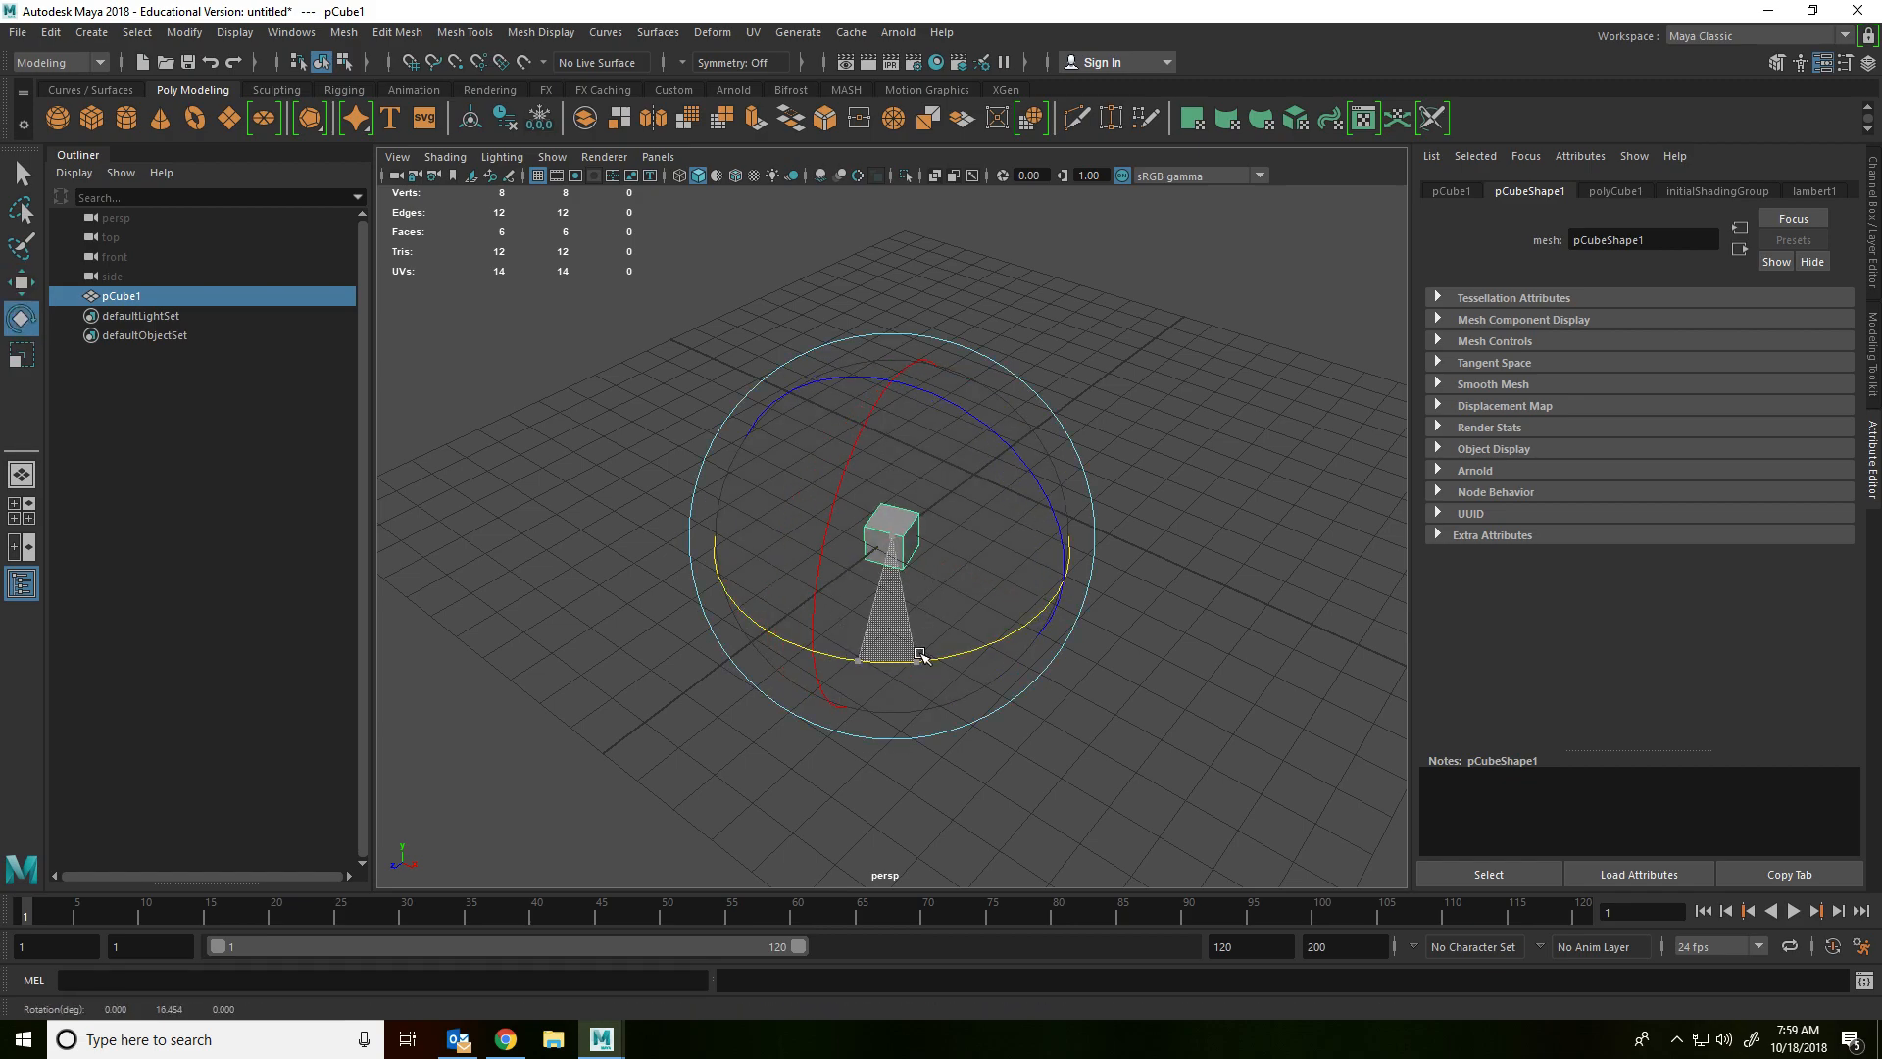
# Step: Examine how the scale and move manipulators align with the rotated cube from several angles
pyautogui.press('r')
pyautogui.scroll(6, 948, 584)
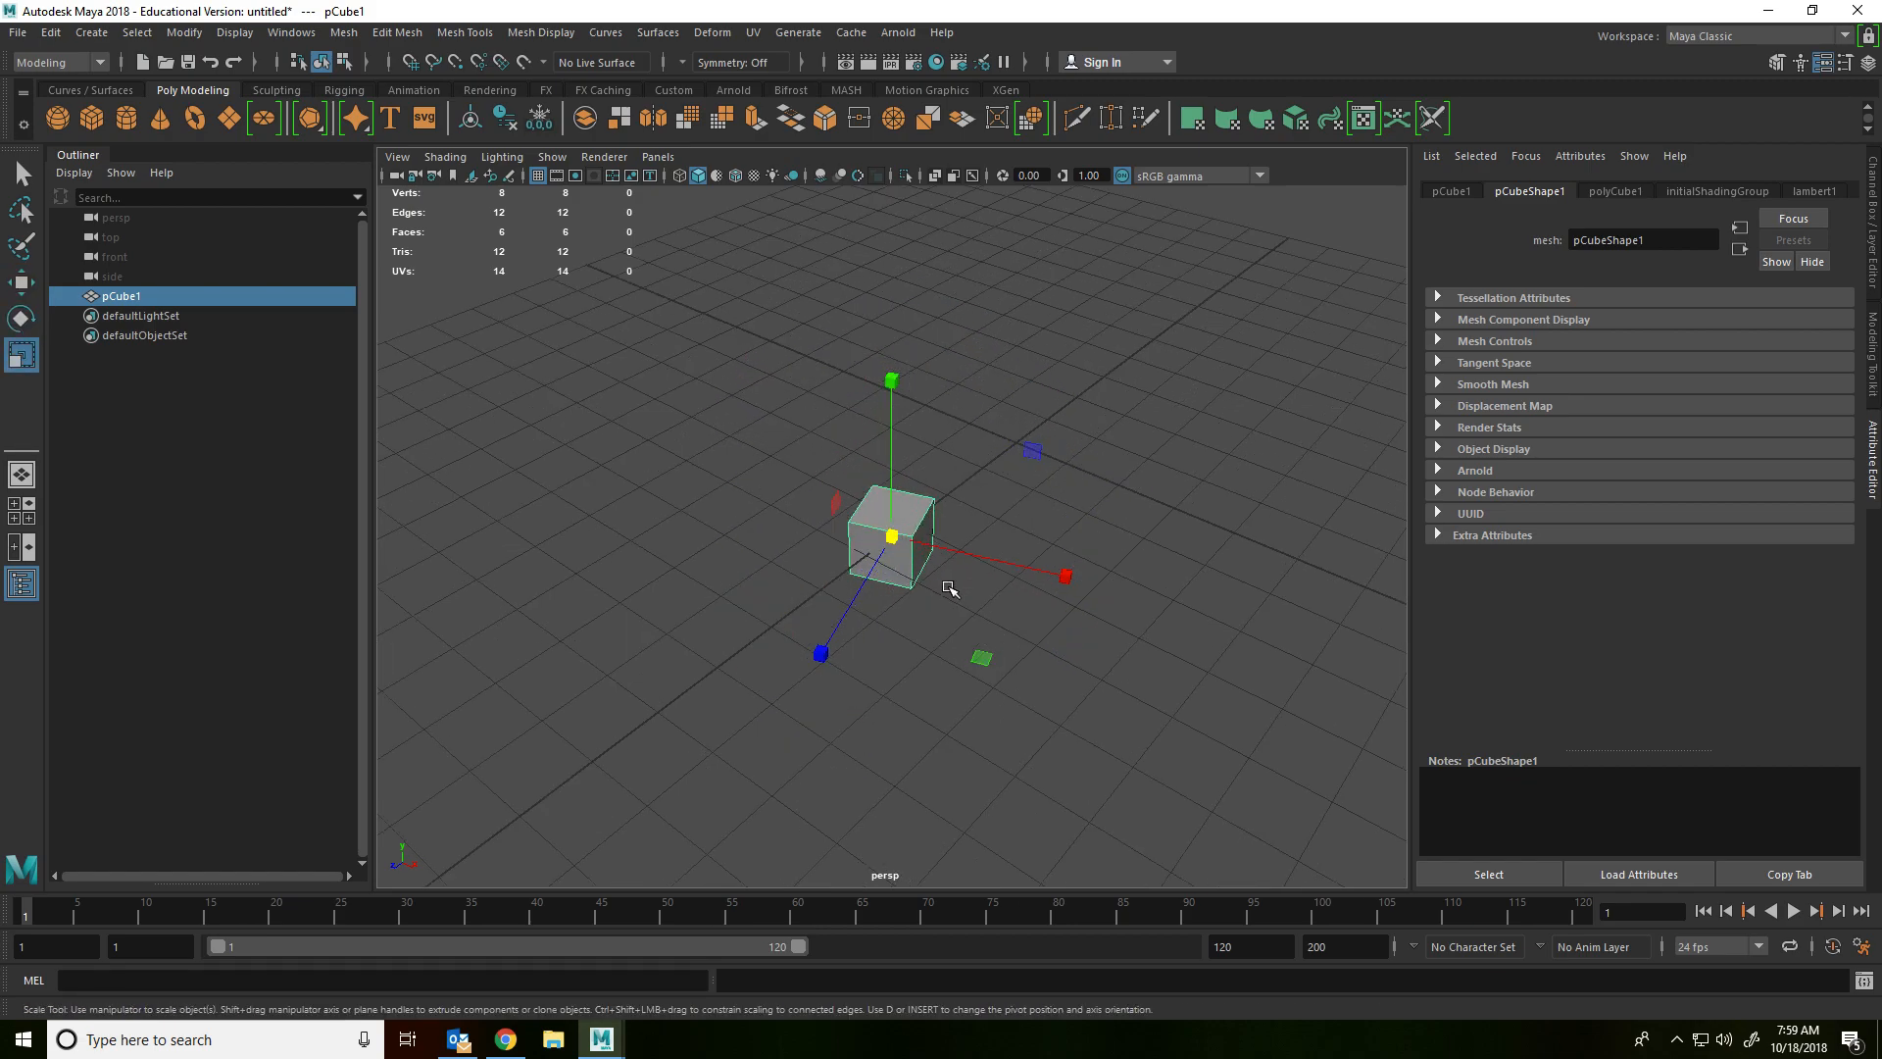
pyautogui.keyDown('alt'); pyautogui.moveTo(967, 614); pyautogui.dragTo(884, 599); pyautogui.keyUp('alt')
pyautogui.press('w')
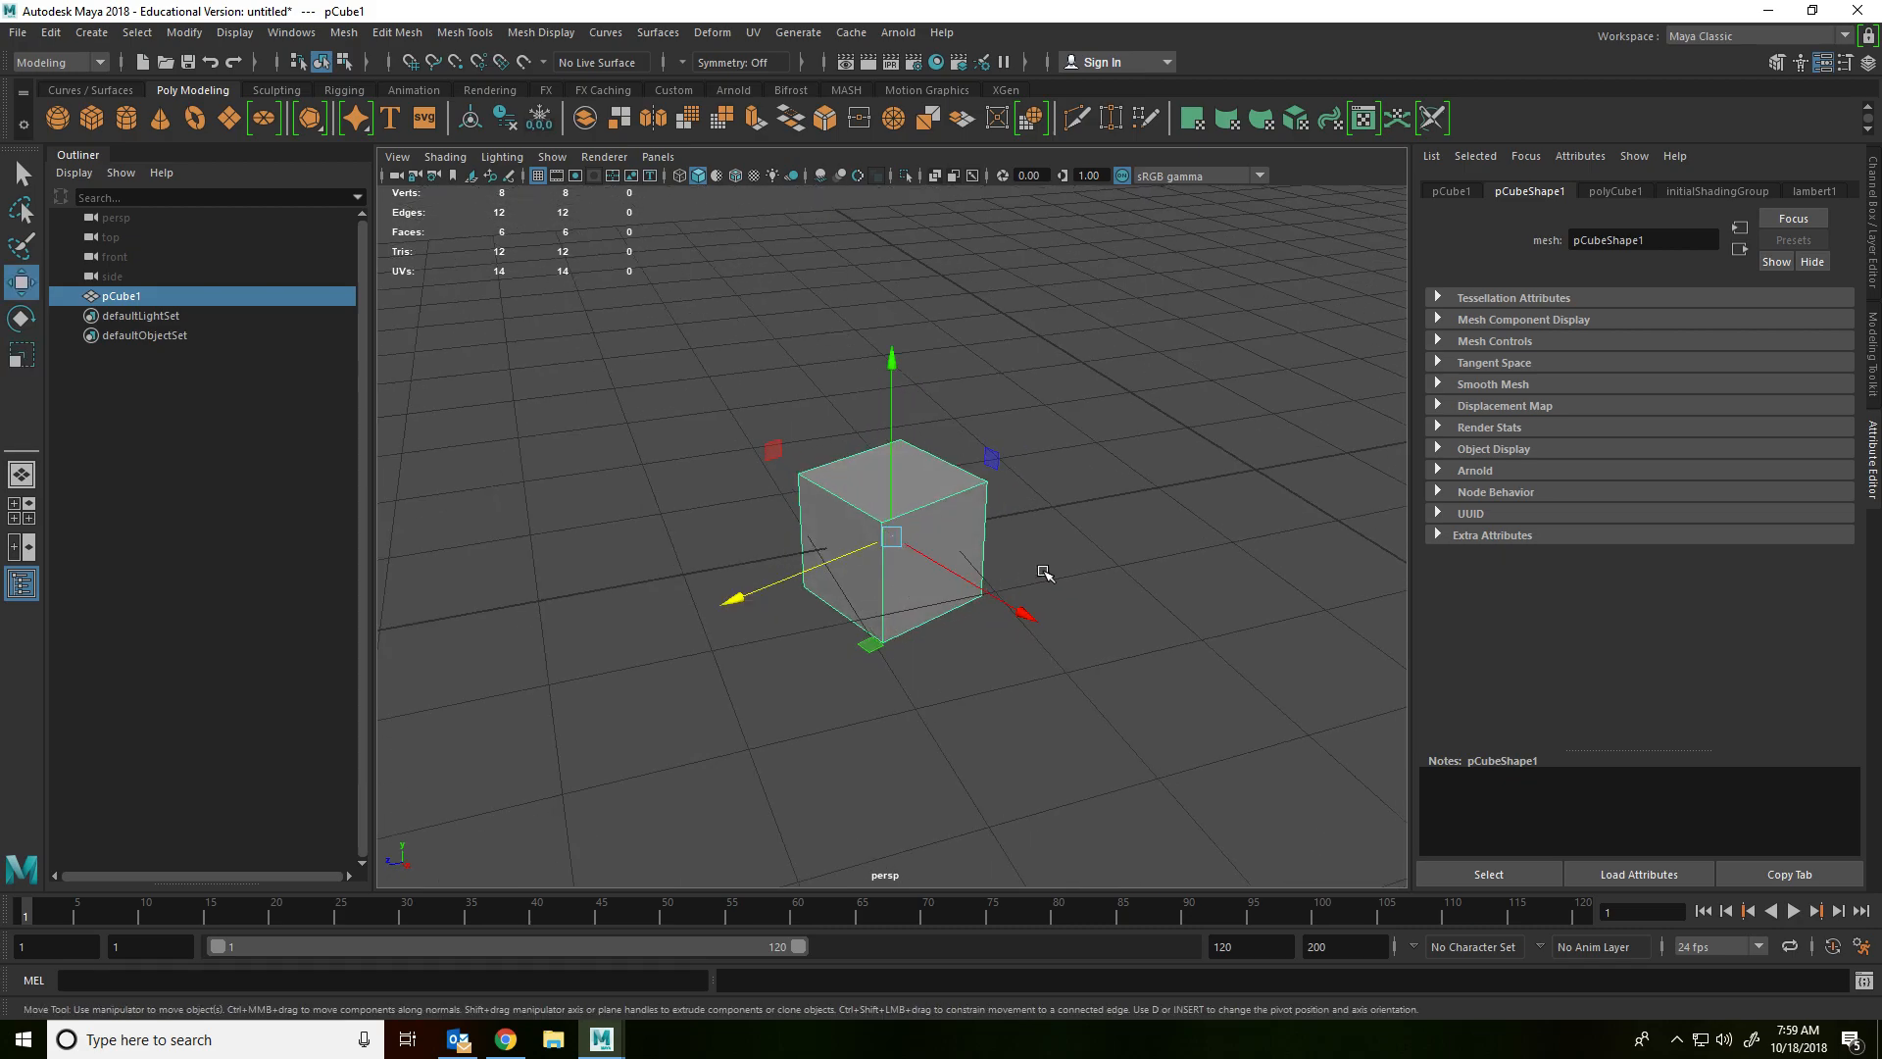
pyautogui.keyDown('alt'); pyautogui.moveTo(1045, 574); pyautogui.dragTo(755, 594); pyautogui.keyUp('alt')
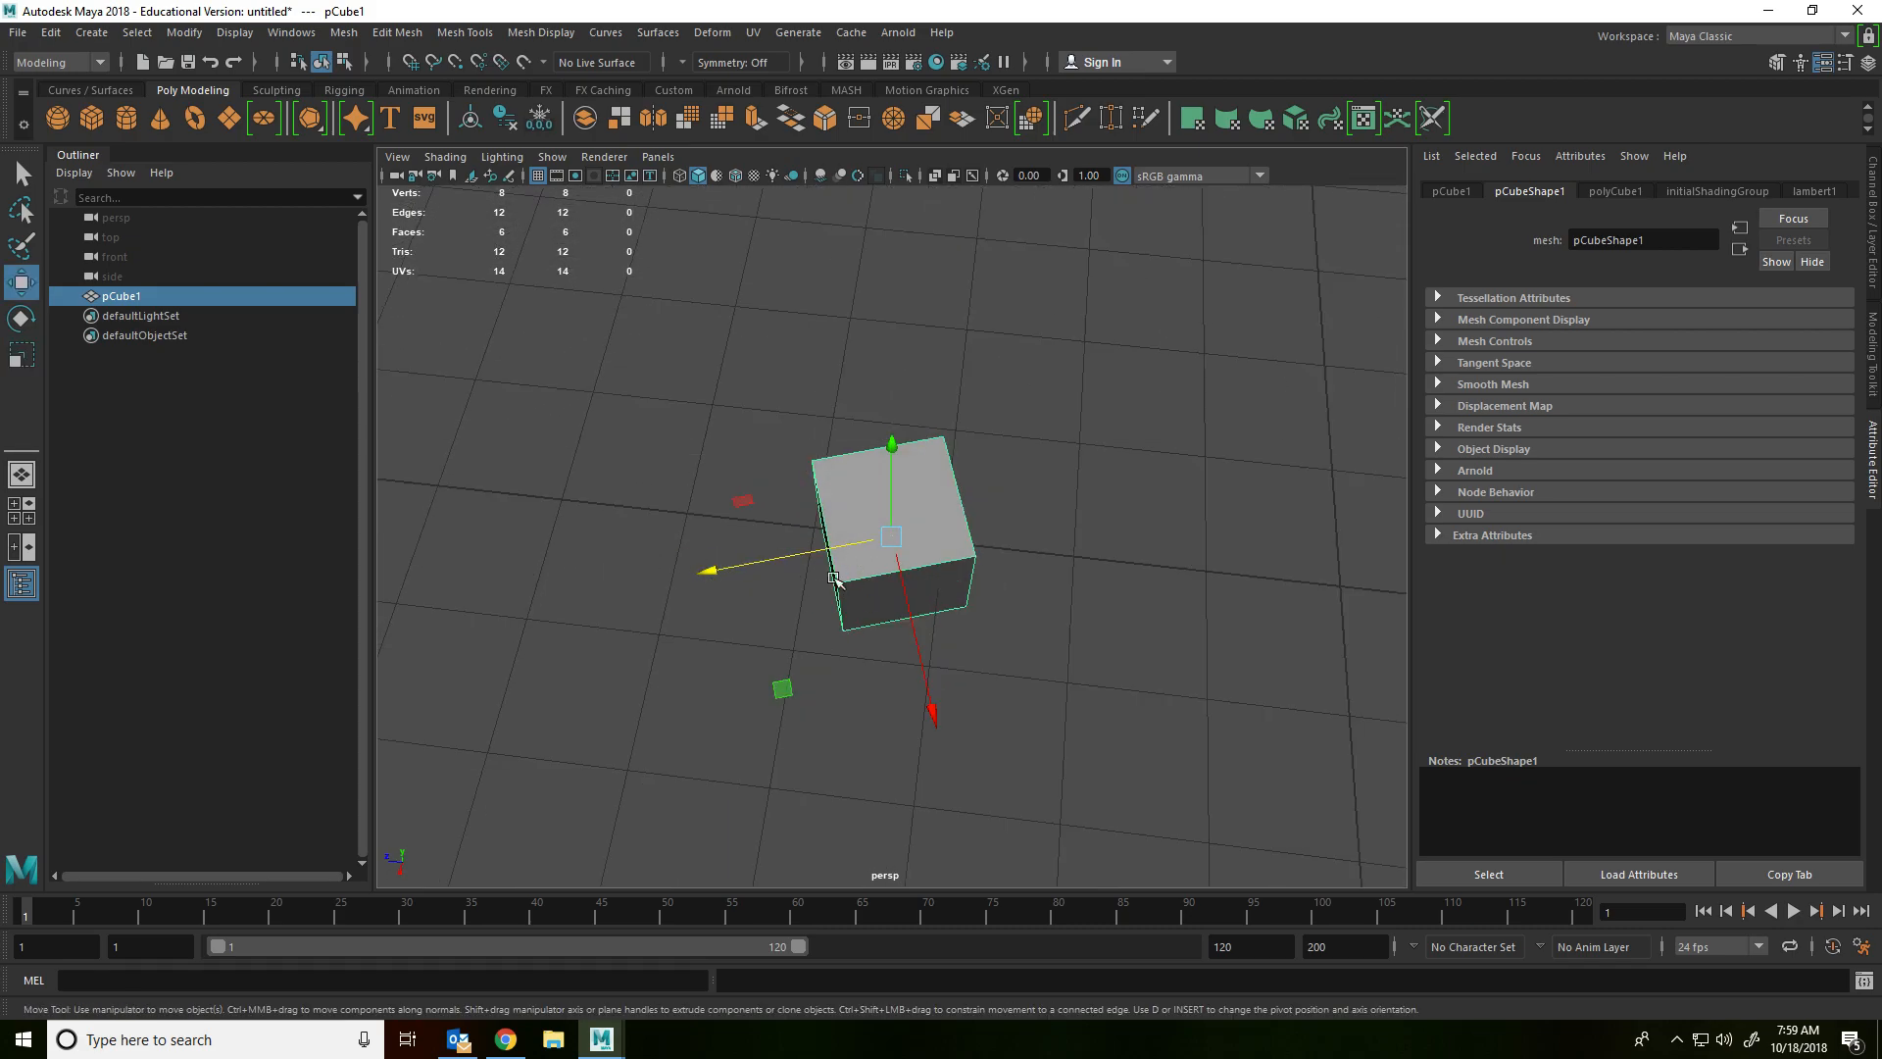
pyautogui.keyDown('alt'); pyautogui.moveTo(741, 566); pyautogui.dragTo(755, 592); pyautogui.keyUp('alt')
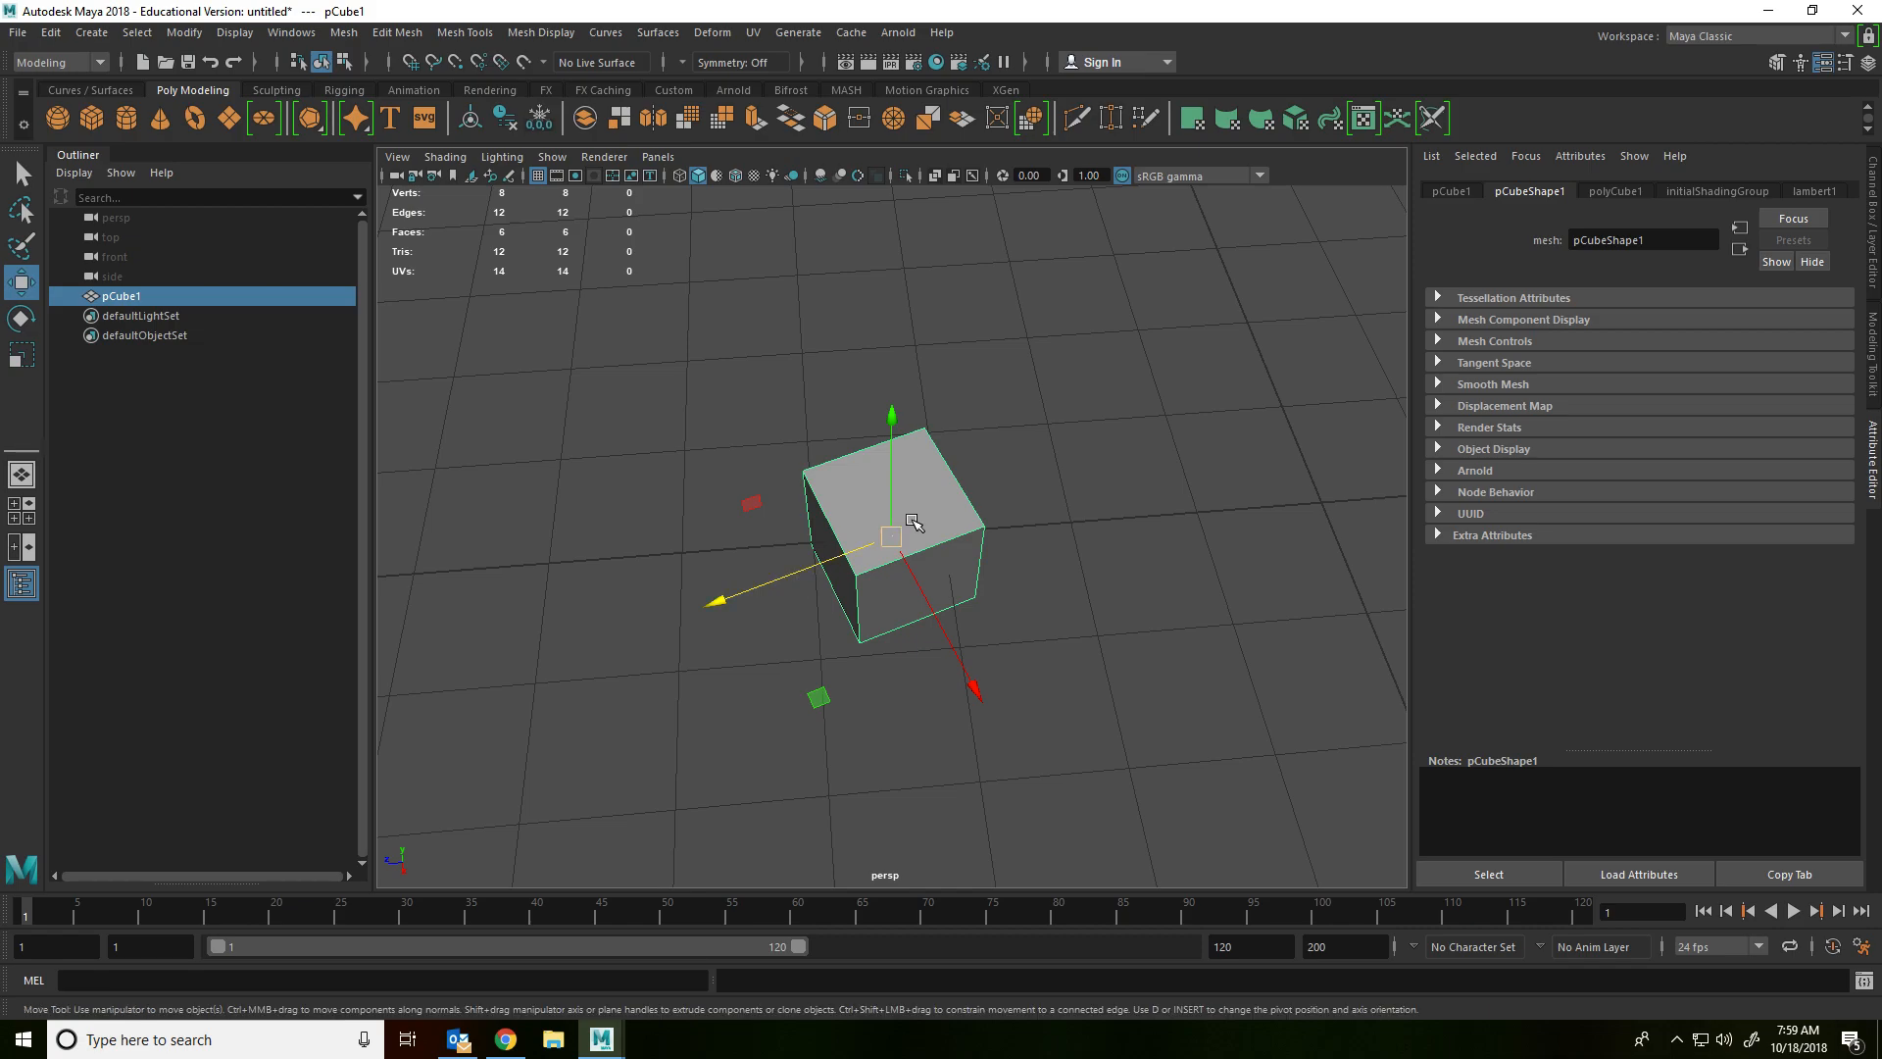
pyautogui.keyDown('alt'); pyautogui.moveTo(761, 589); pyautogui.dragTo(691, 683); pyautogui.keyUp('alt')
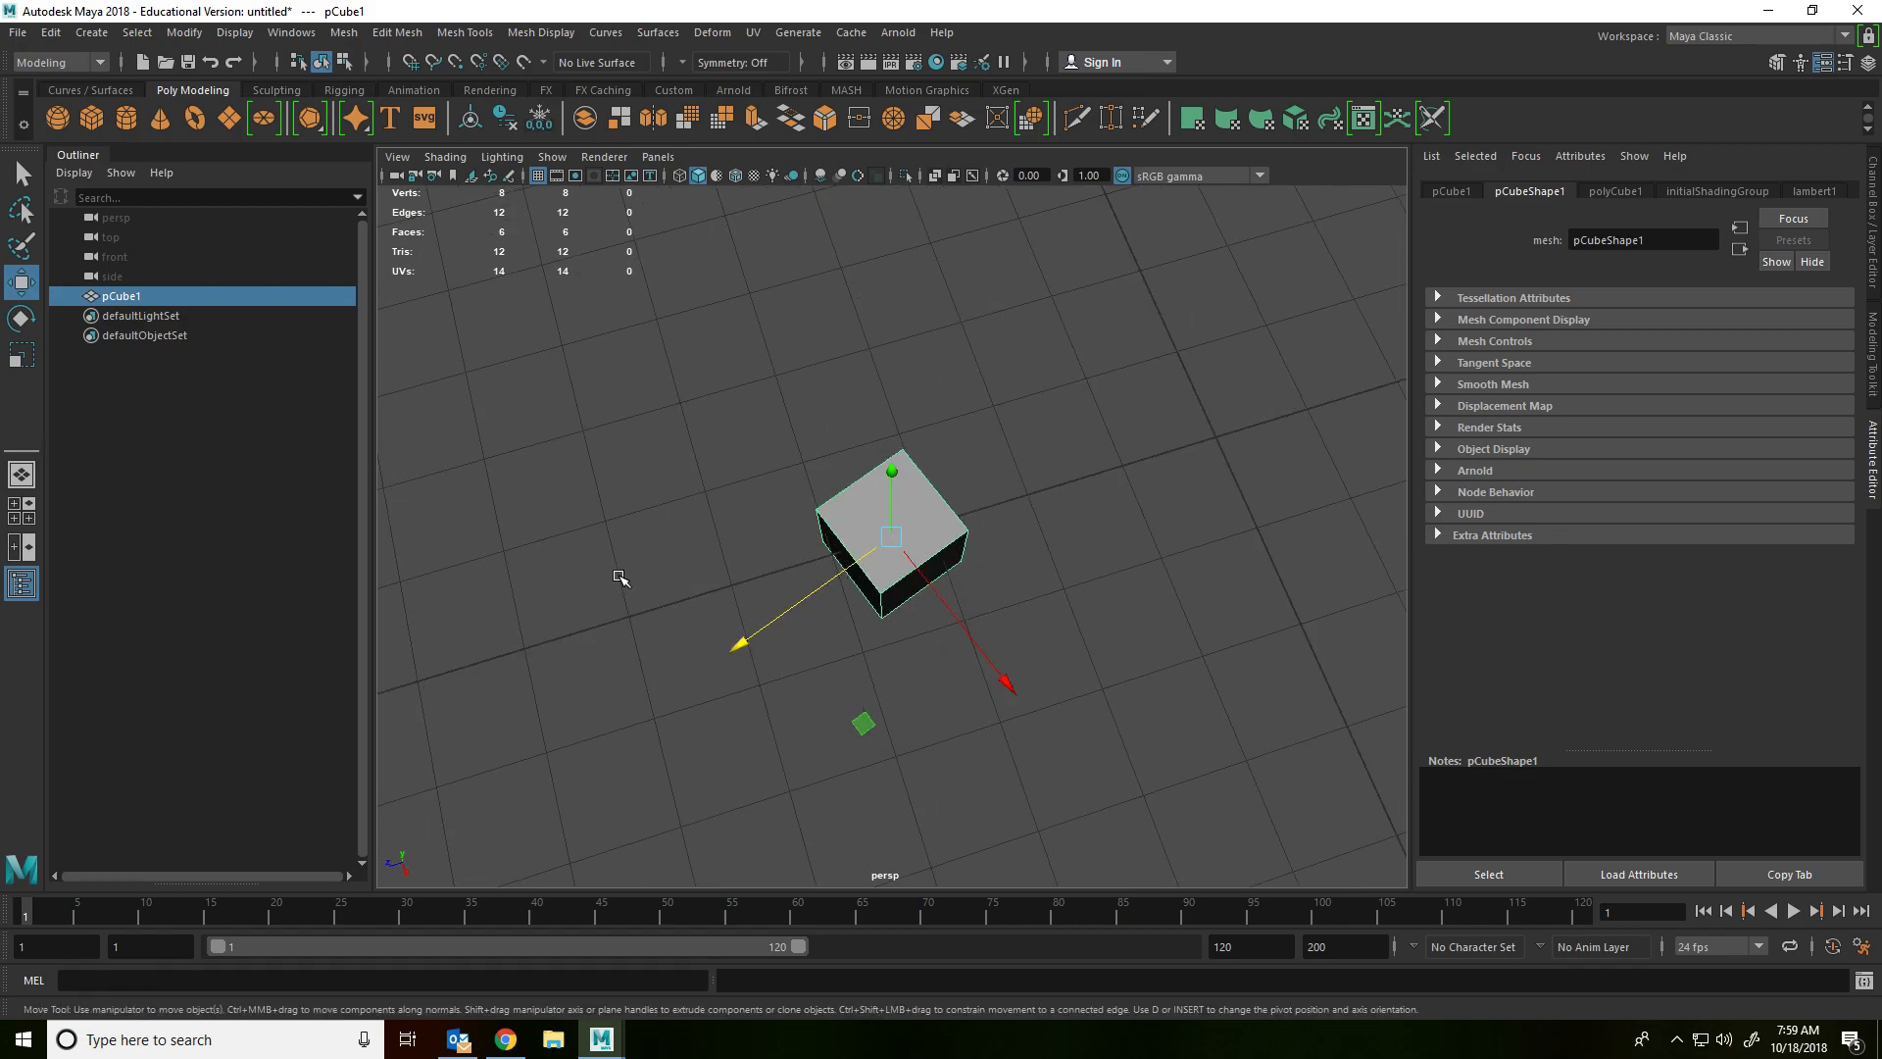
pyautogui.keyDown('alt'); pyautogui.moveTo(881, 496); pyautogui.dragTo(855, 515); pyautogui.keyUp('alt')
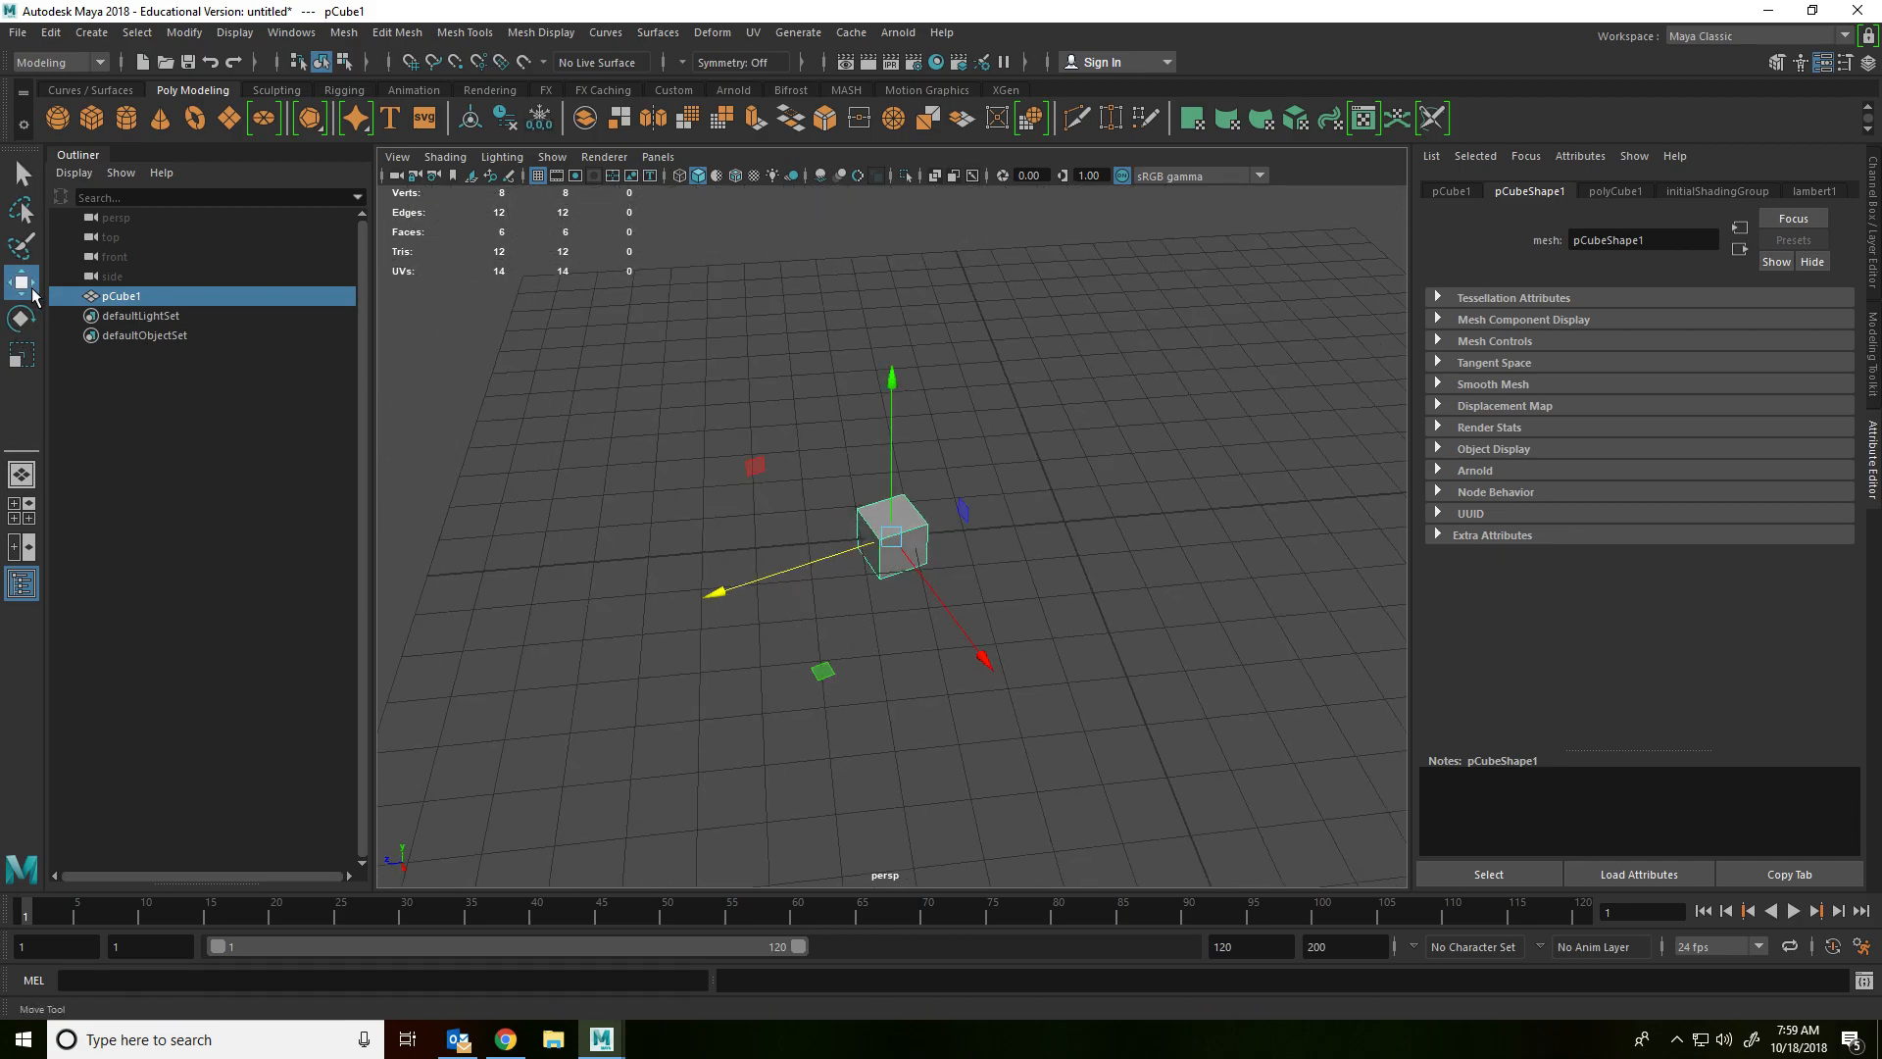
# Step: Set the Move tool's axis orientation to World and check the manipulator on the rotated cube
pyautogui.doubleClick(33, 293)
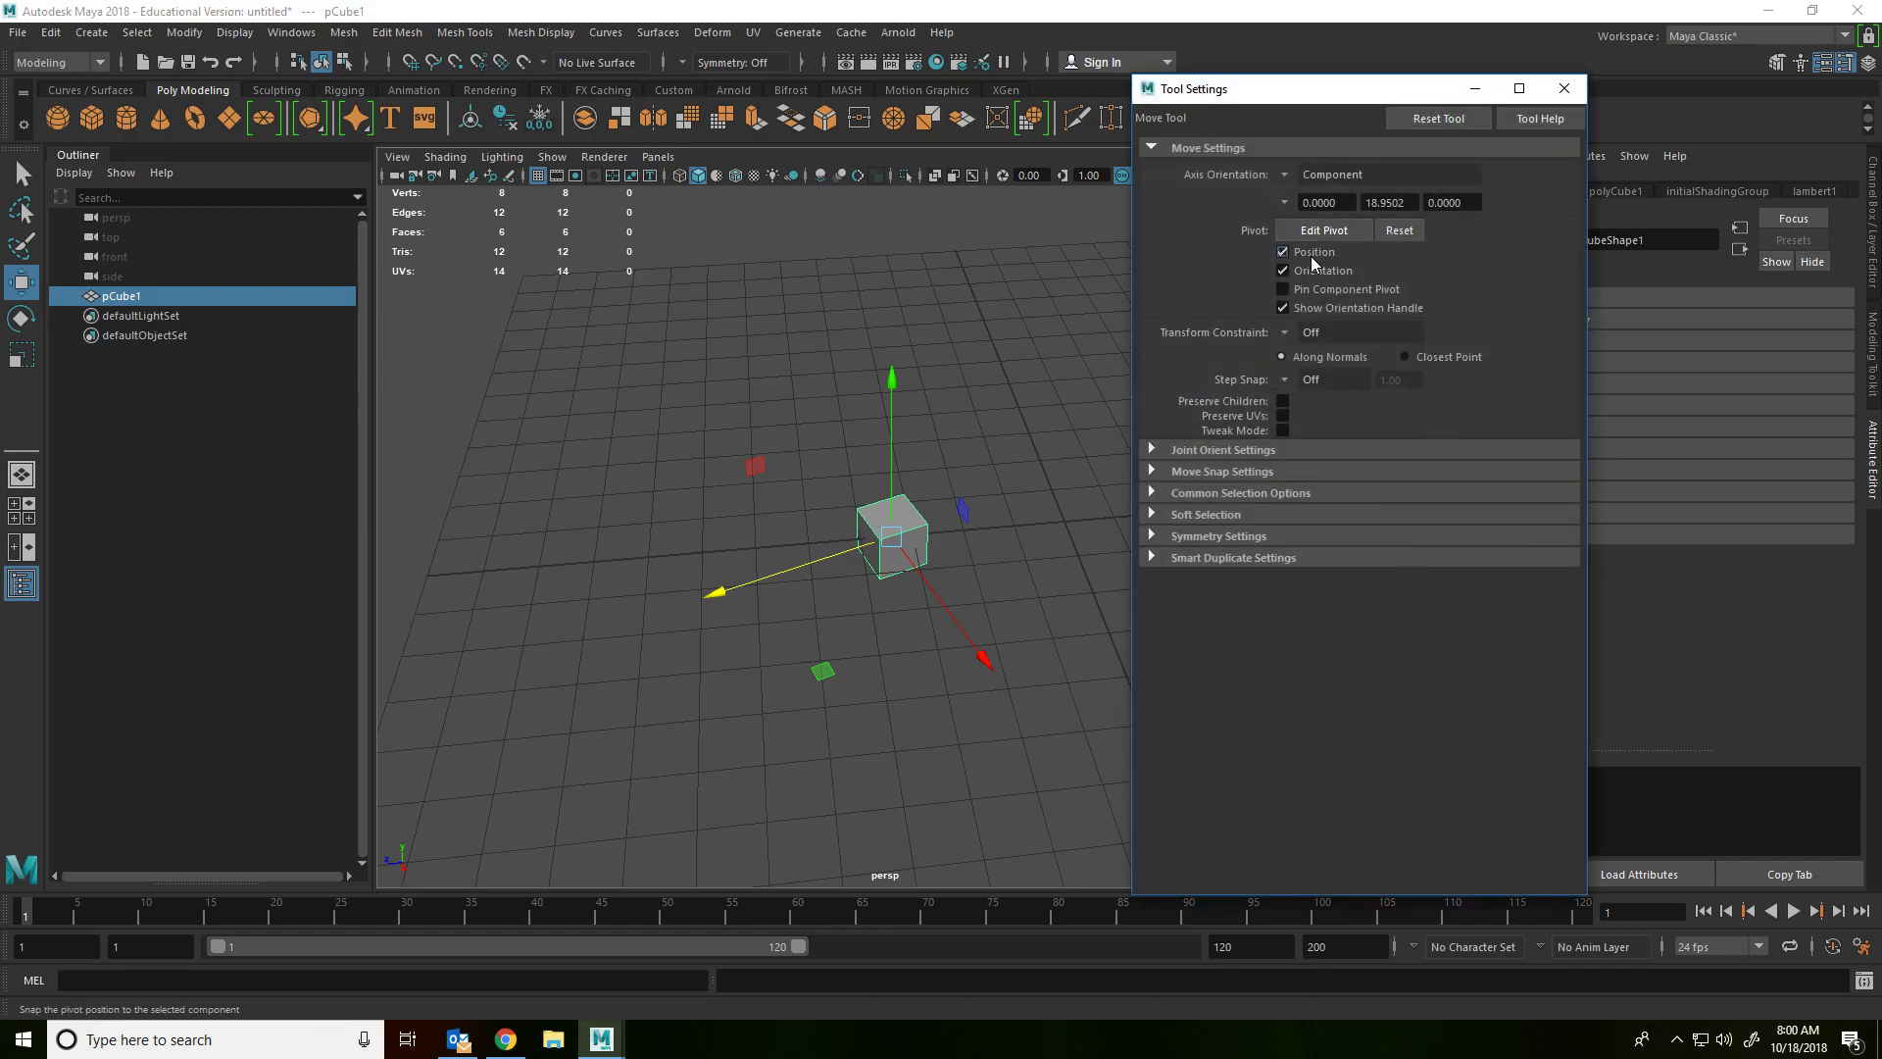
pyautogui.click(1288, 176)
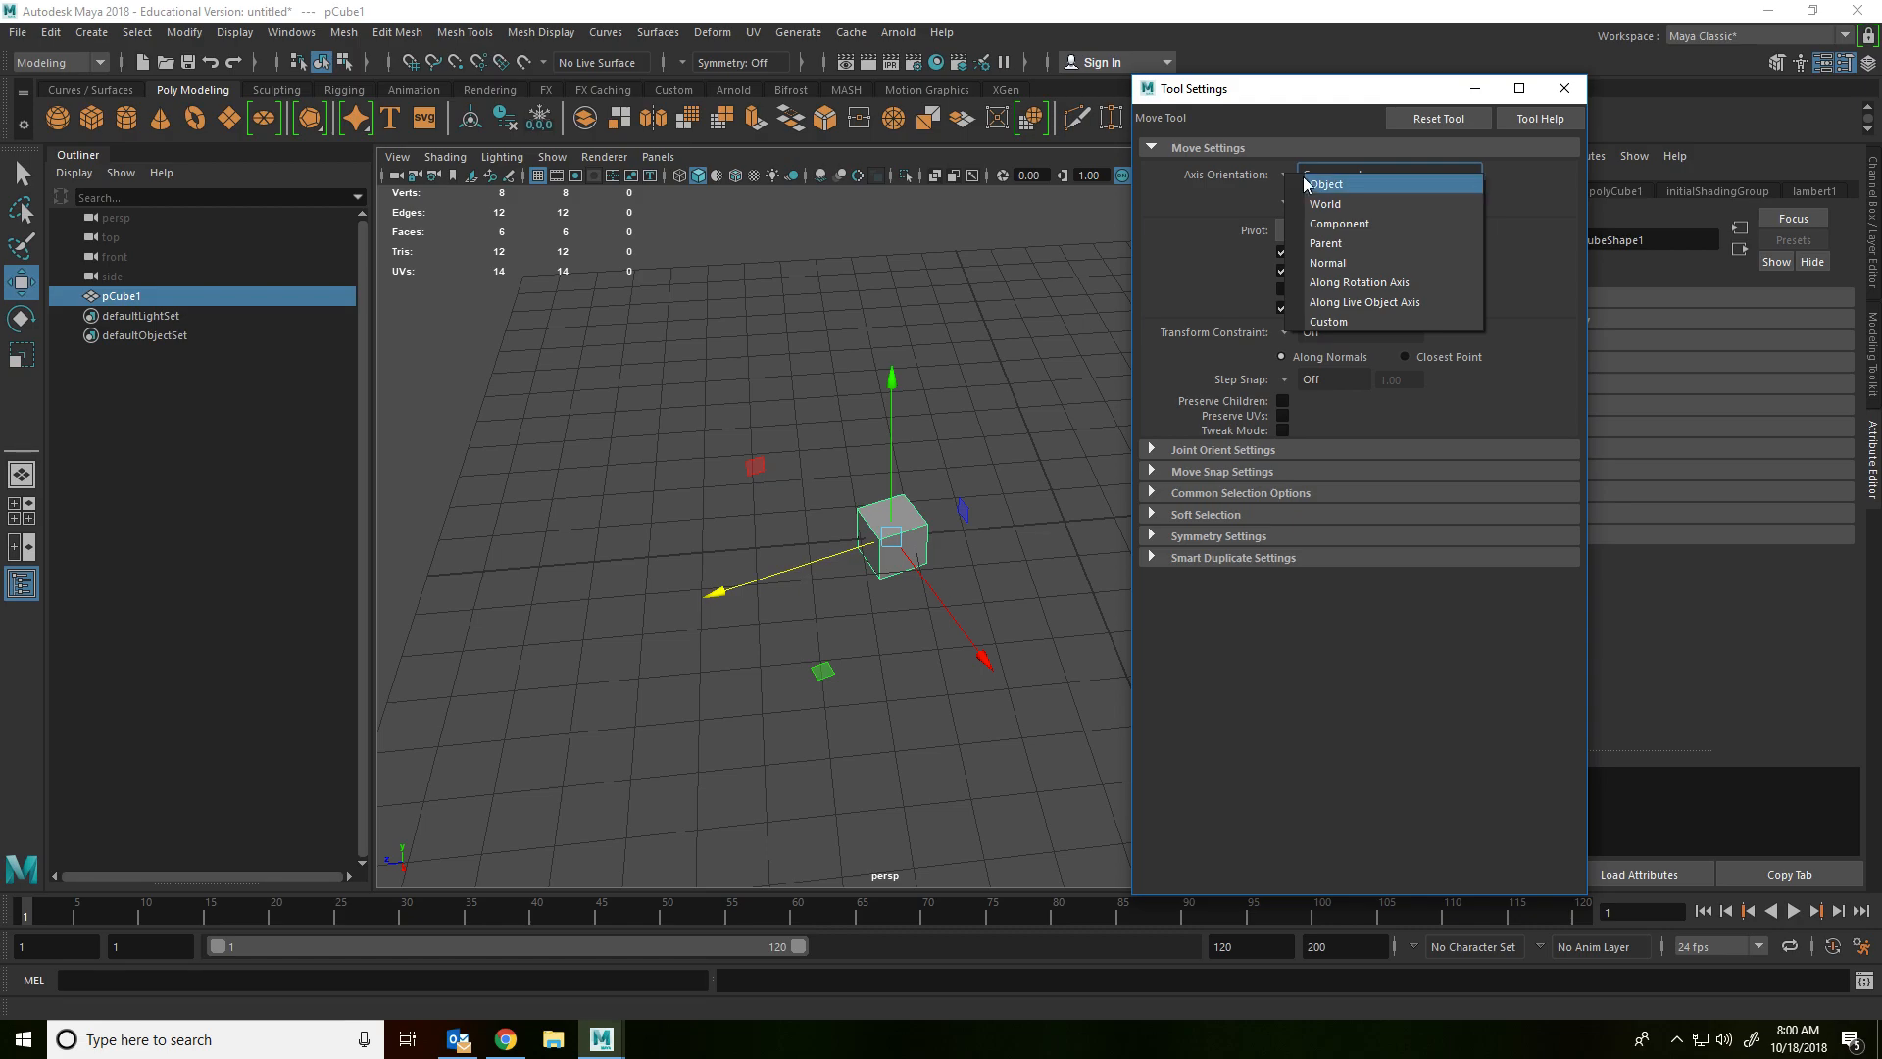
pyautogui.click(1338, 204)
pyautogui.keyDown('alt'); pyautogui.moveTo(1049, 461); pyautogui.dragTo(792, 555); pyautogui.keyUp('alt')
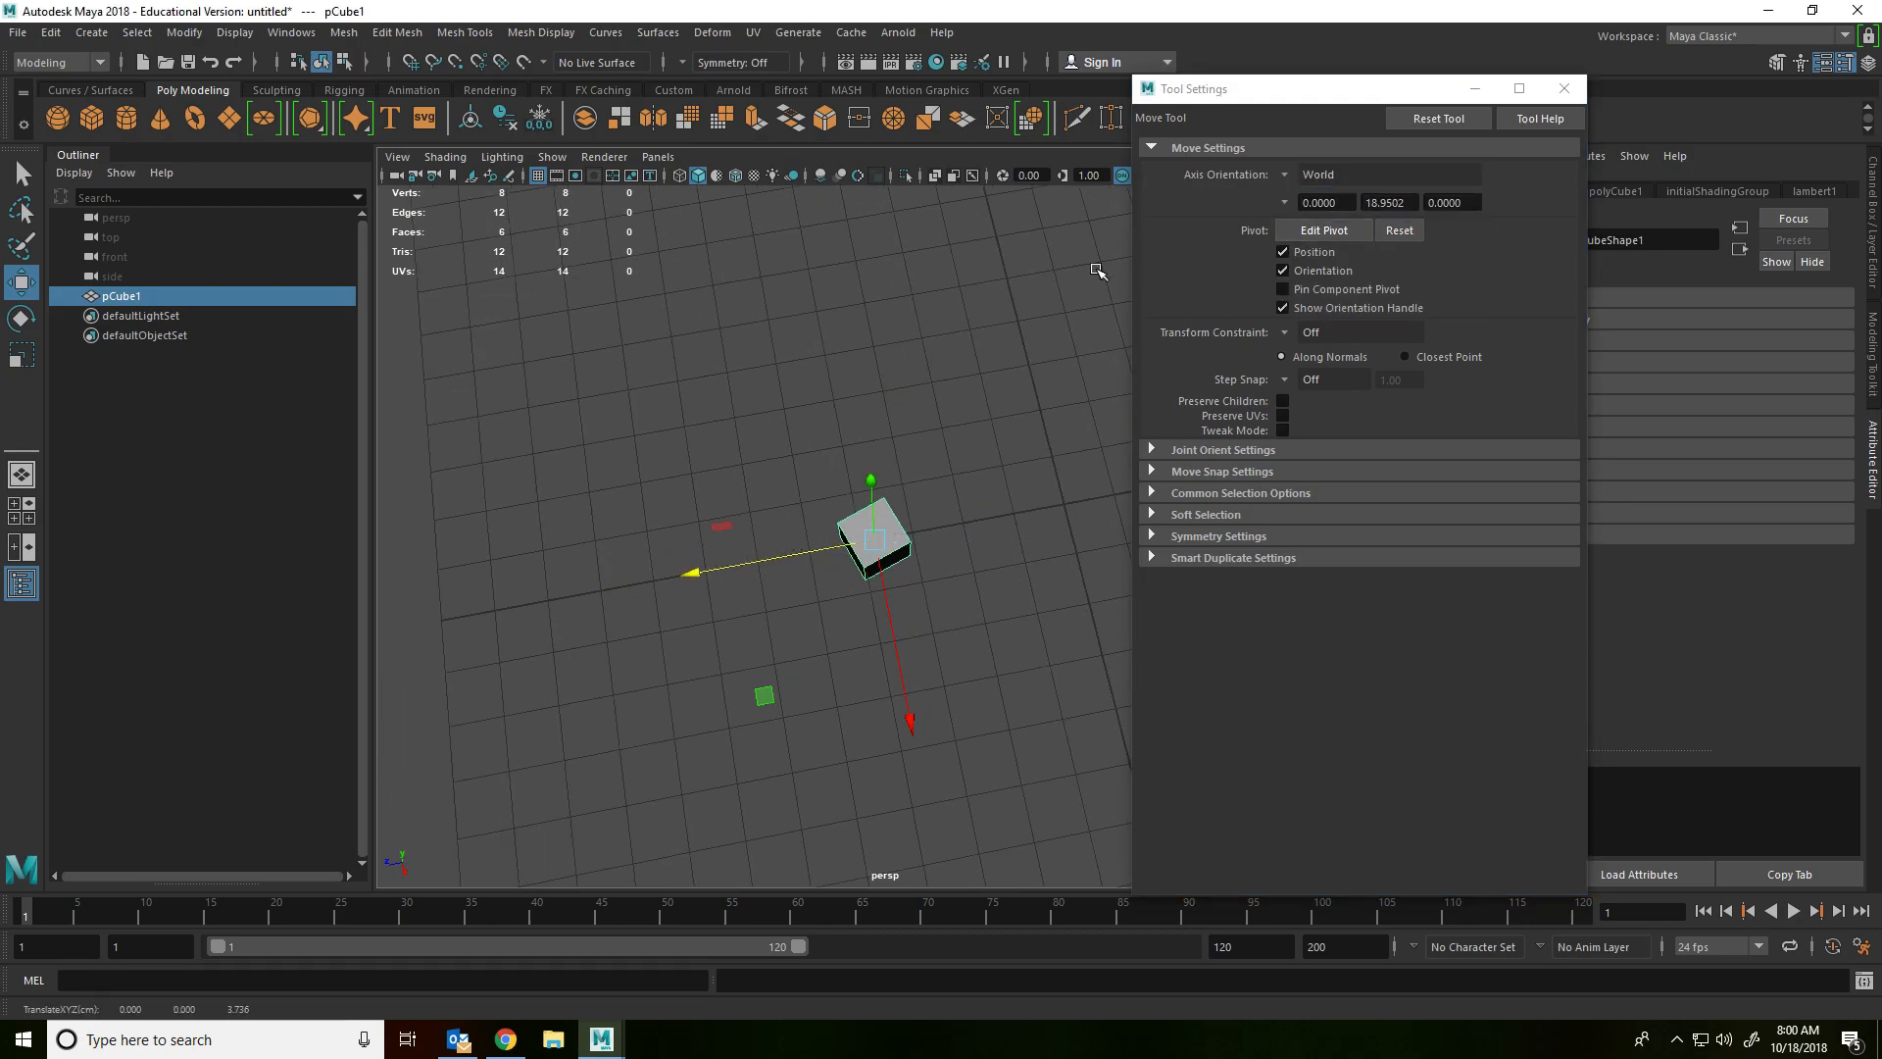
# Step: Set the Move tool's axis orientation to Object and close its settings
pyautogui.click(1289, 175)
pyautogui.click(1319, 187)
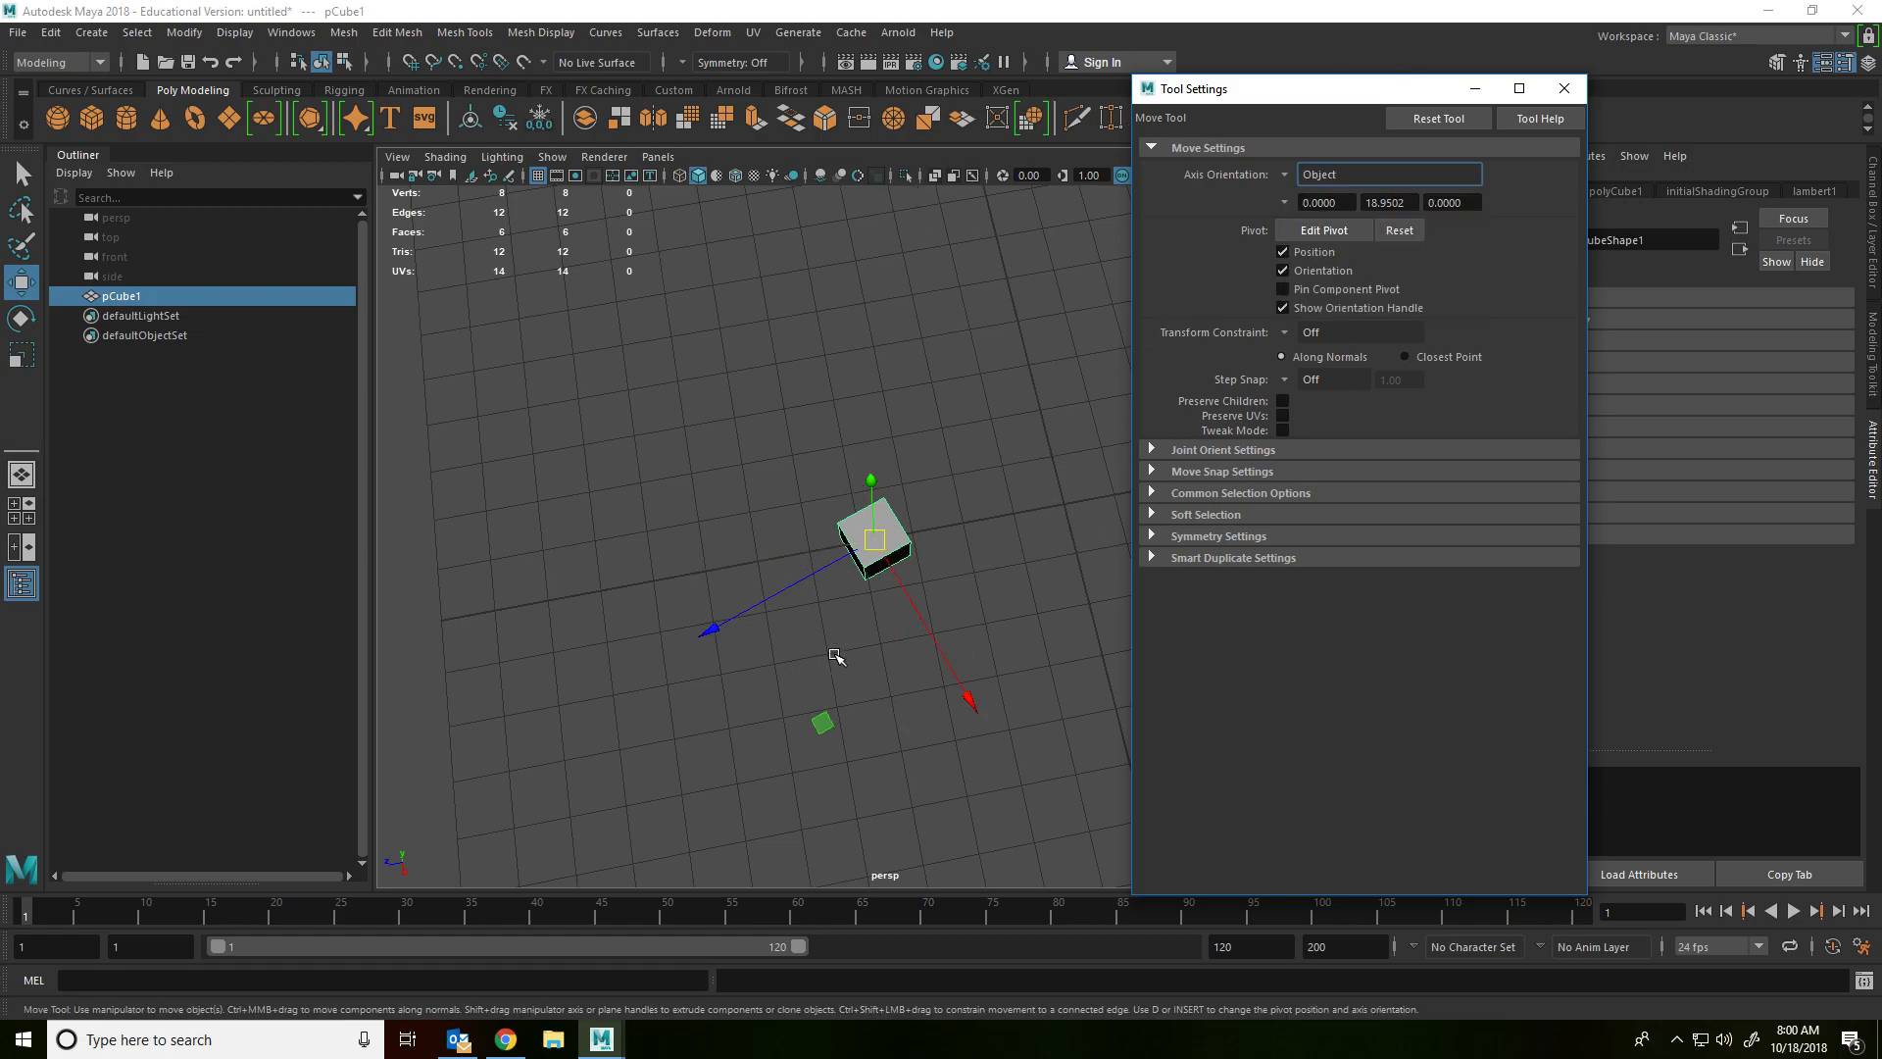
pyautogui.click(1563, 88)
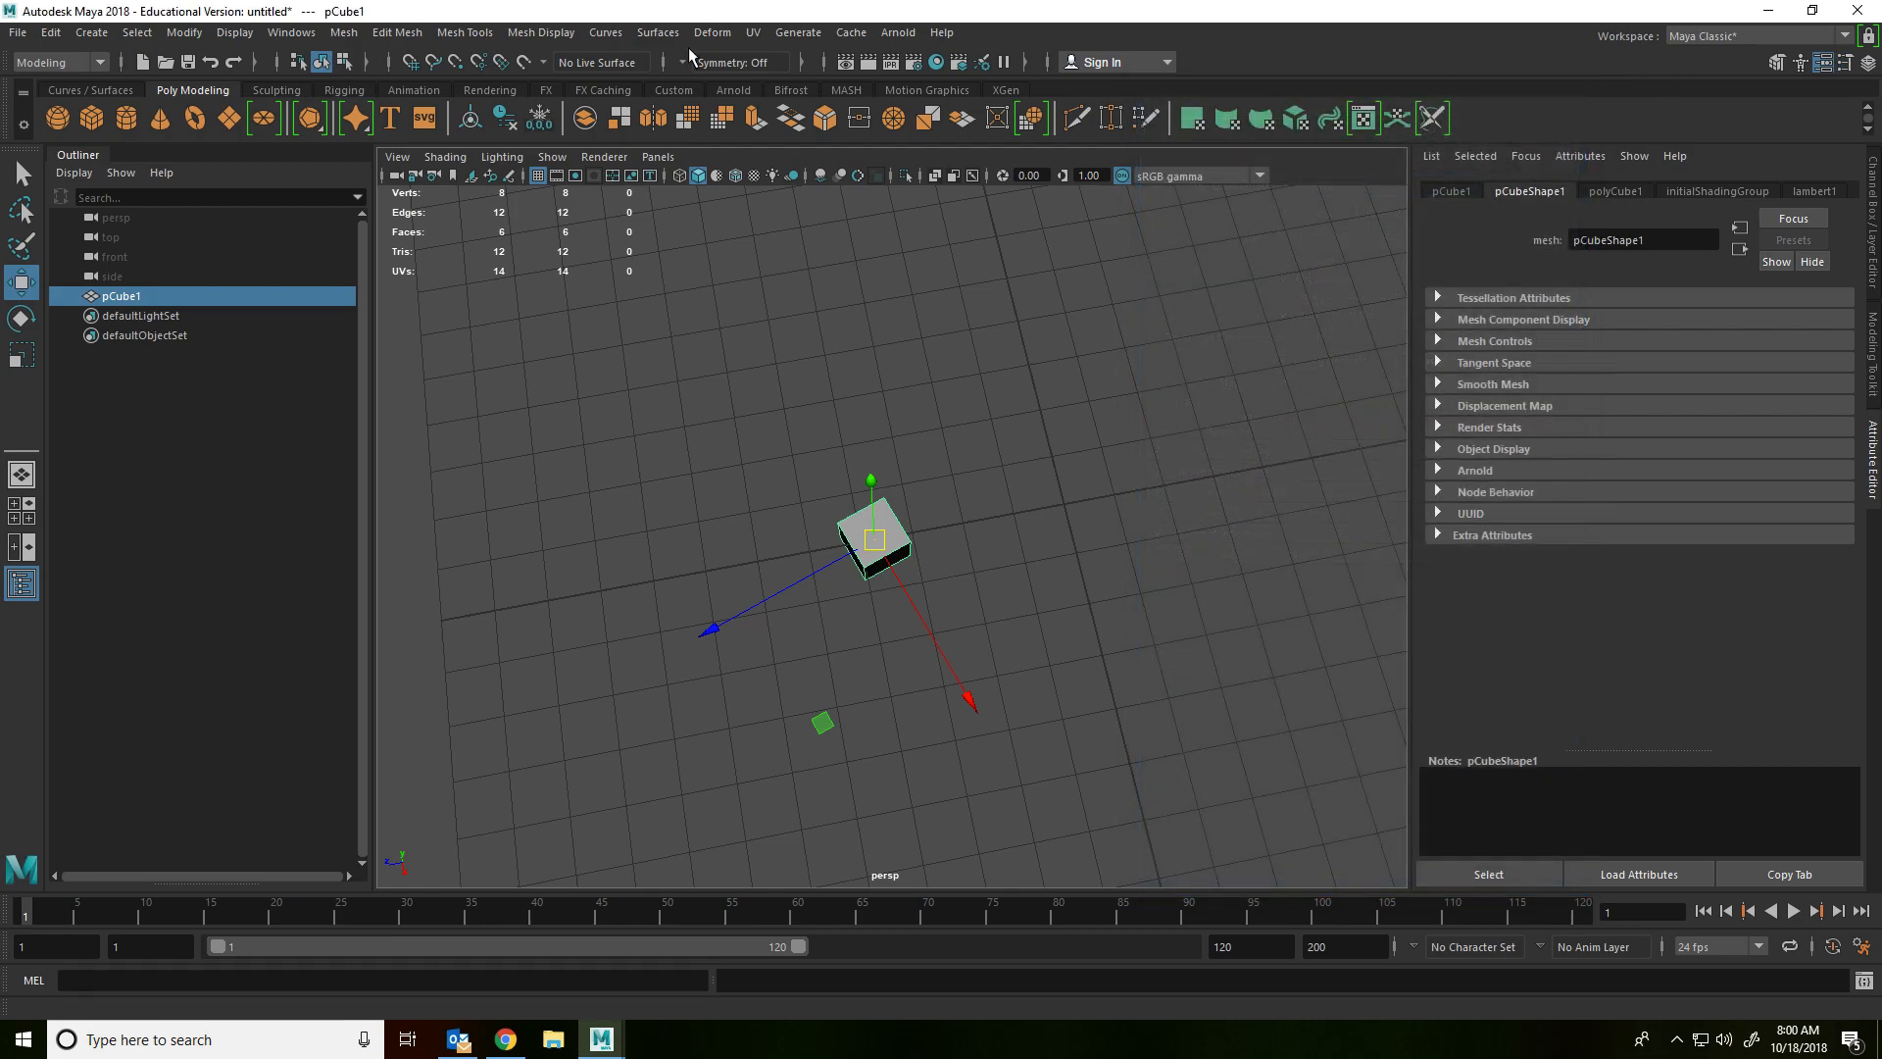
# Step: Try scaling the cube along Z with the Scale tool's axis orientation set to World, and undo the scaling
pyautogui.press('r')
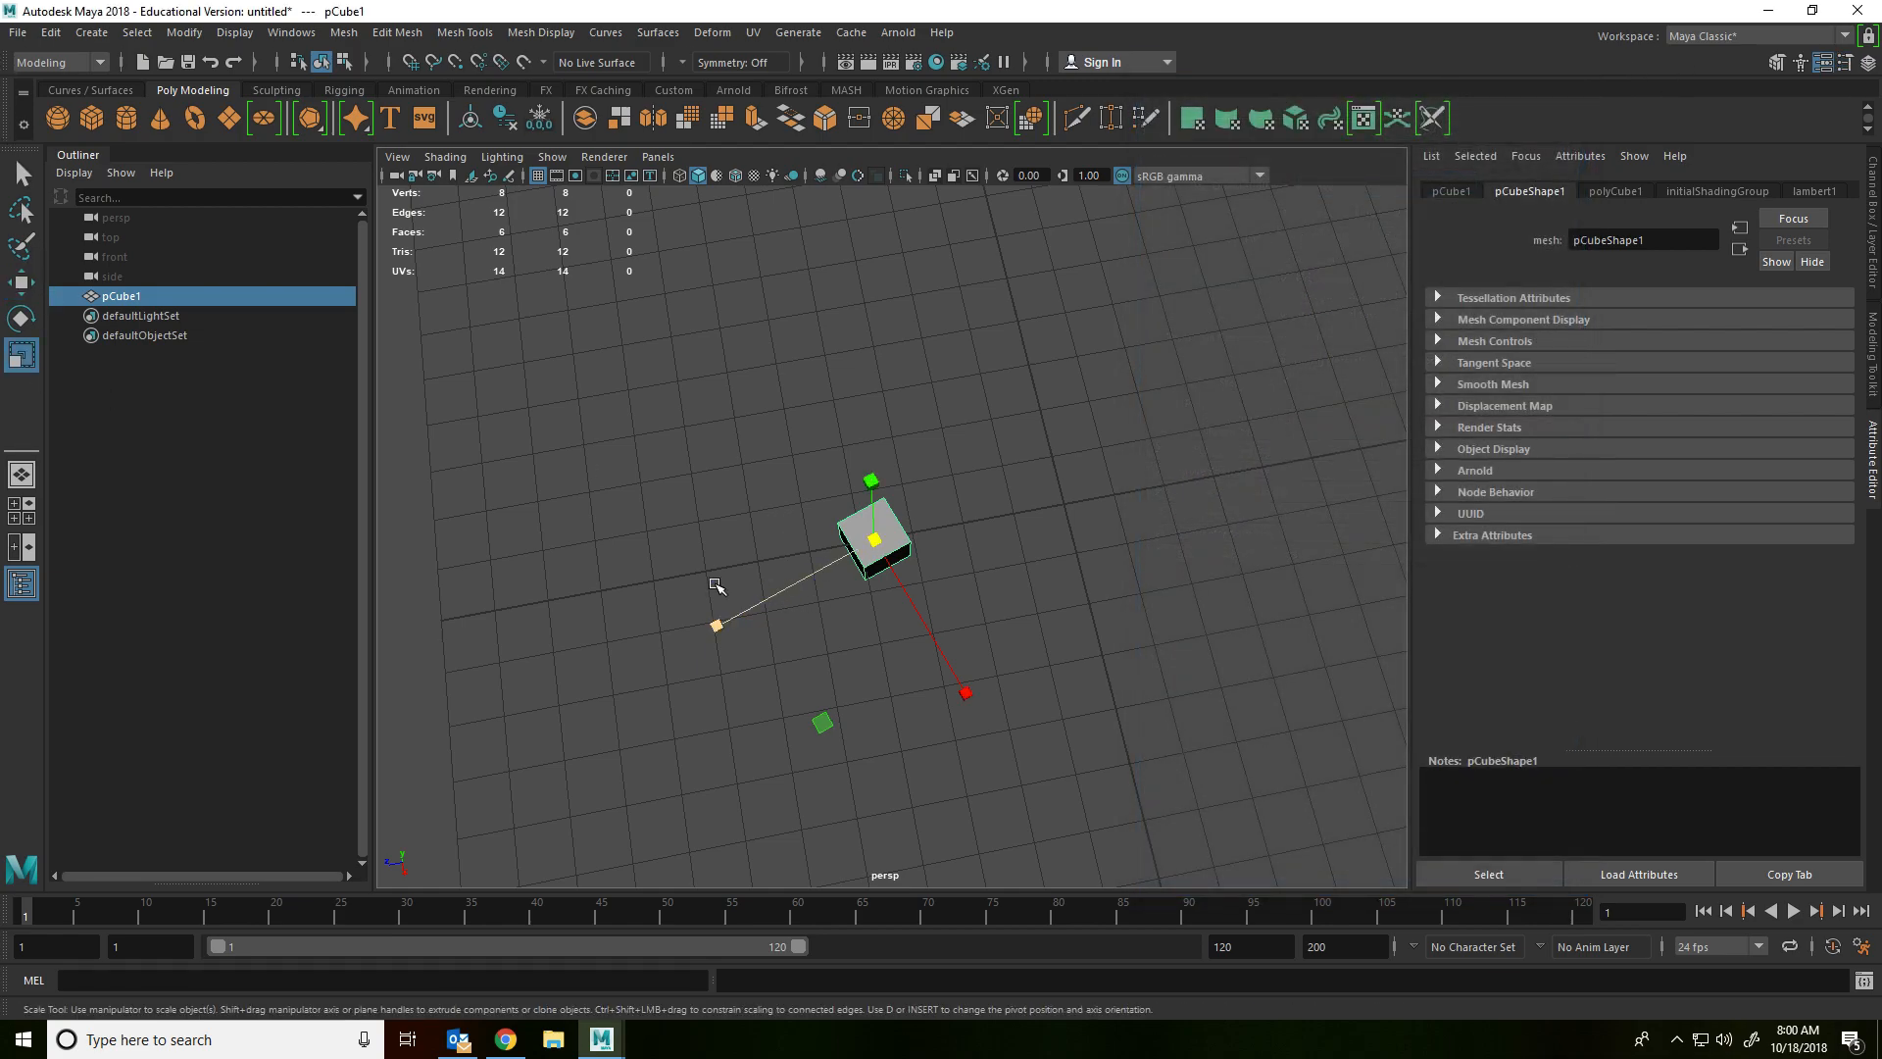
pyautogui.doubleClick(22, 354)
pyautogui.click(1297, 174)
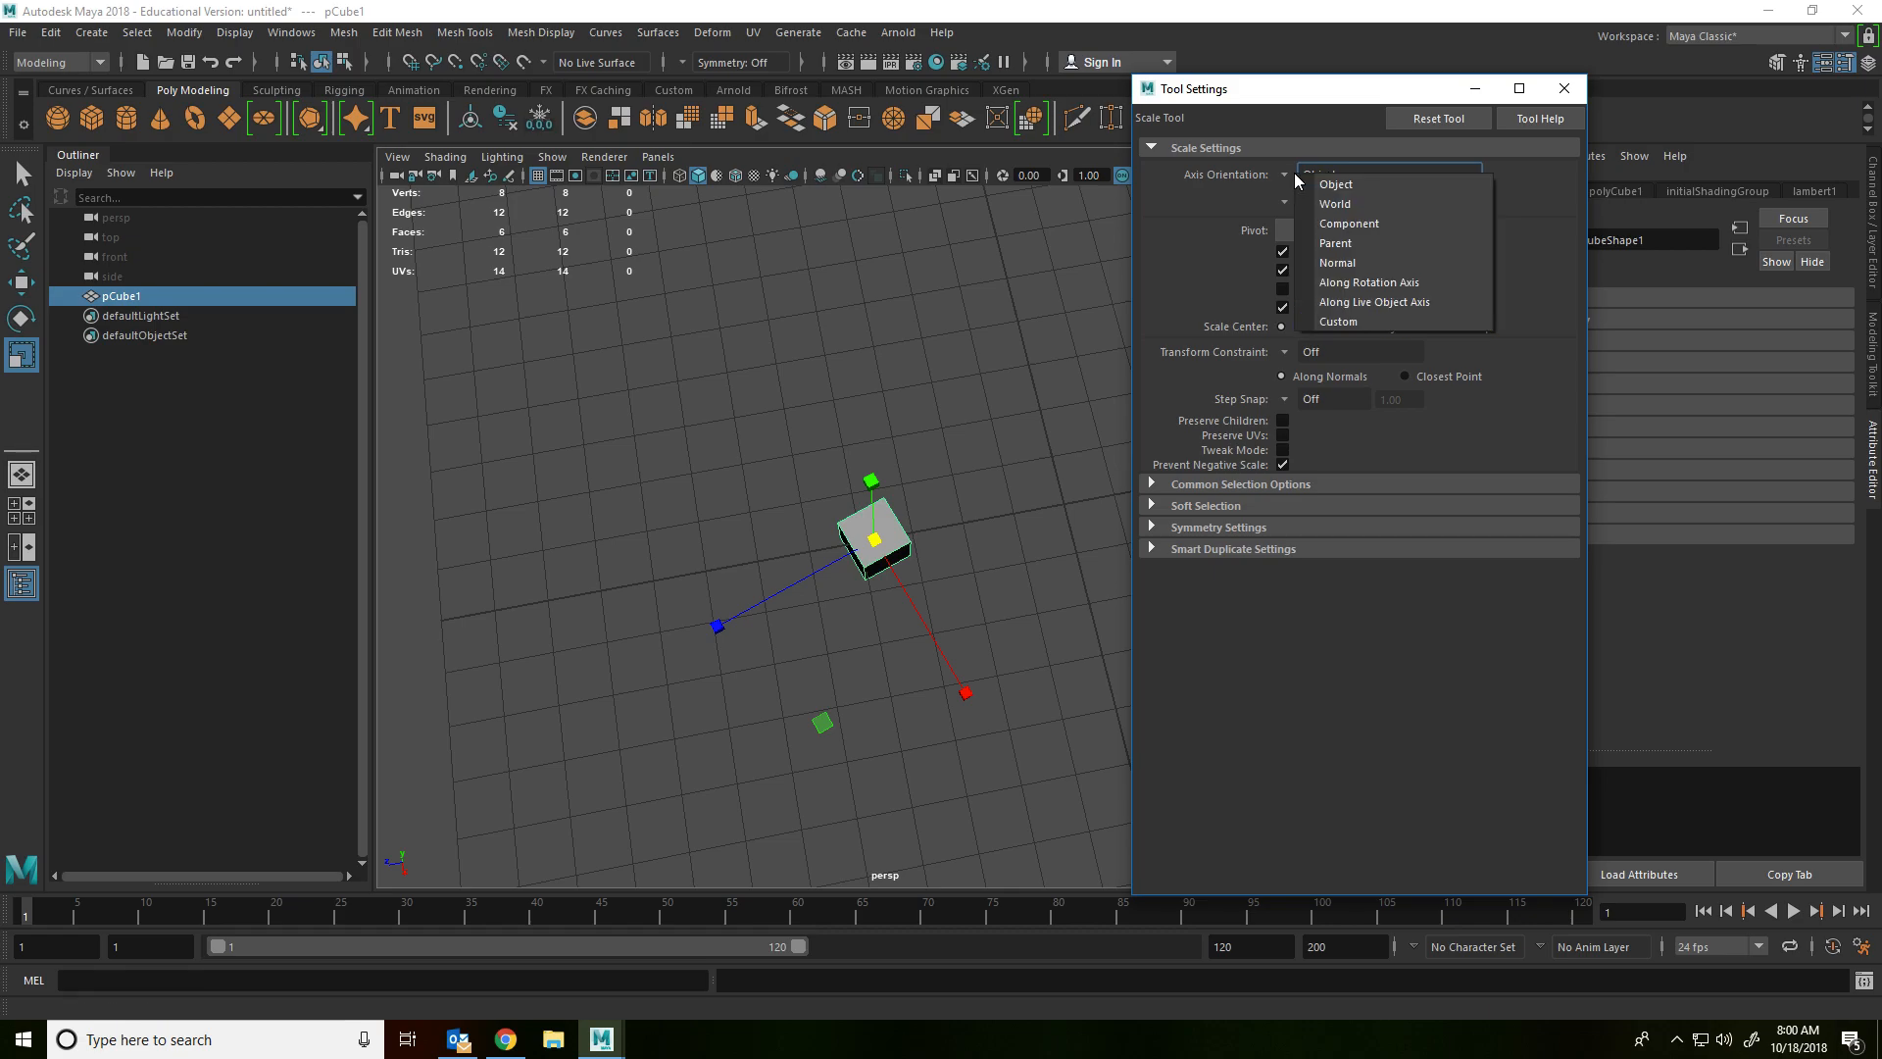
pyautogui.click(1316, 203)
pyautogui.keyDown('alt'); pyautogui.moveTo(820, 611); pyautogui.dragTo(950, 421); pyautogui.keyUp('alt')
pyautogui.hotkey('ctrl', 'z')
pyautogui.moveTo(758, 590); pyautogui.dragTo(319, 714)
pyautogui.keyDown('alt'); pyautogui.moveTo(773, 732); pyautogui.dragTo(904, 799); pyautogui.keyUp('alt')
pyautogui.hotkey('ctrl', 'z')
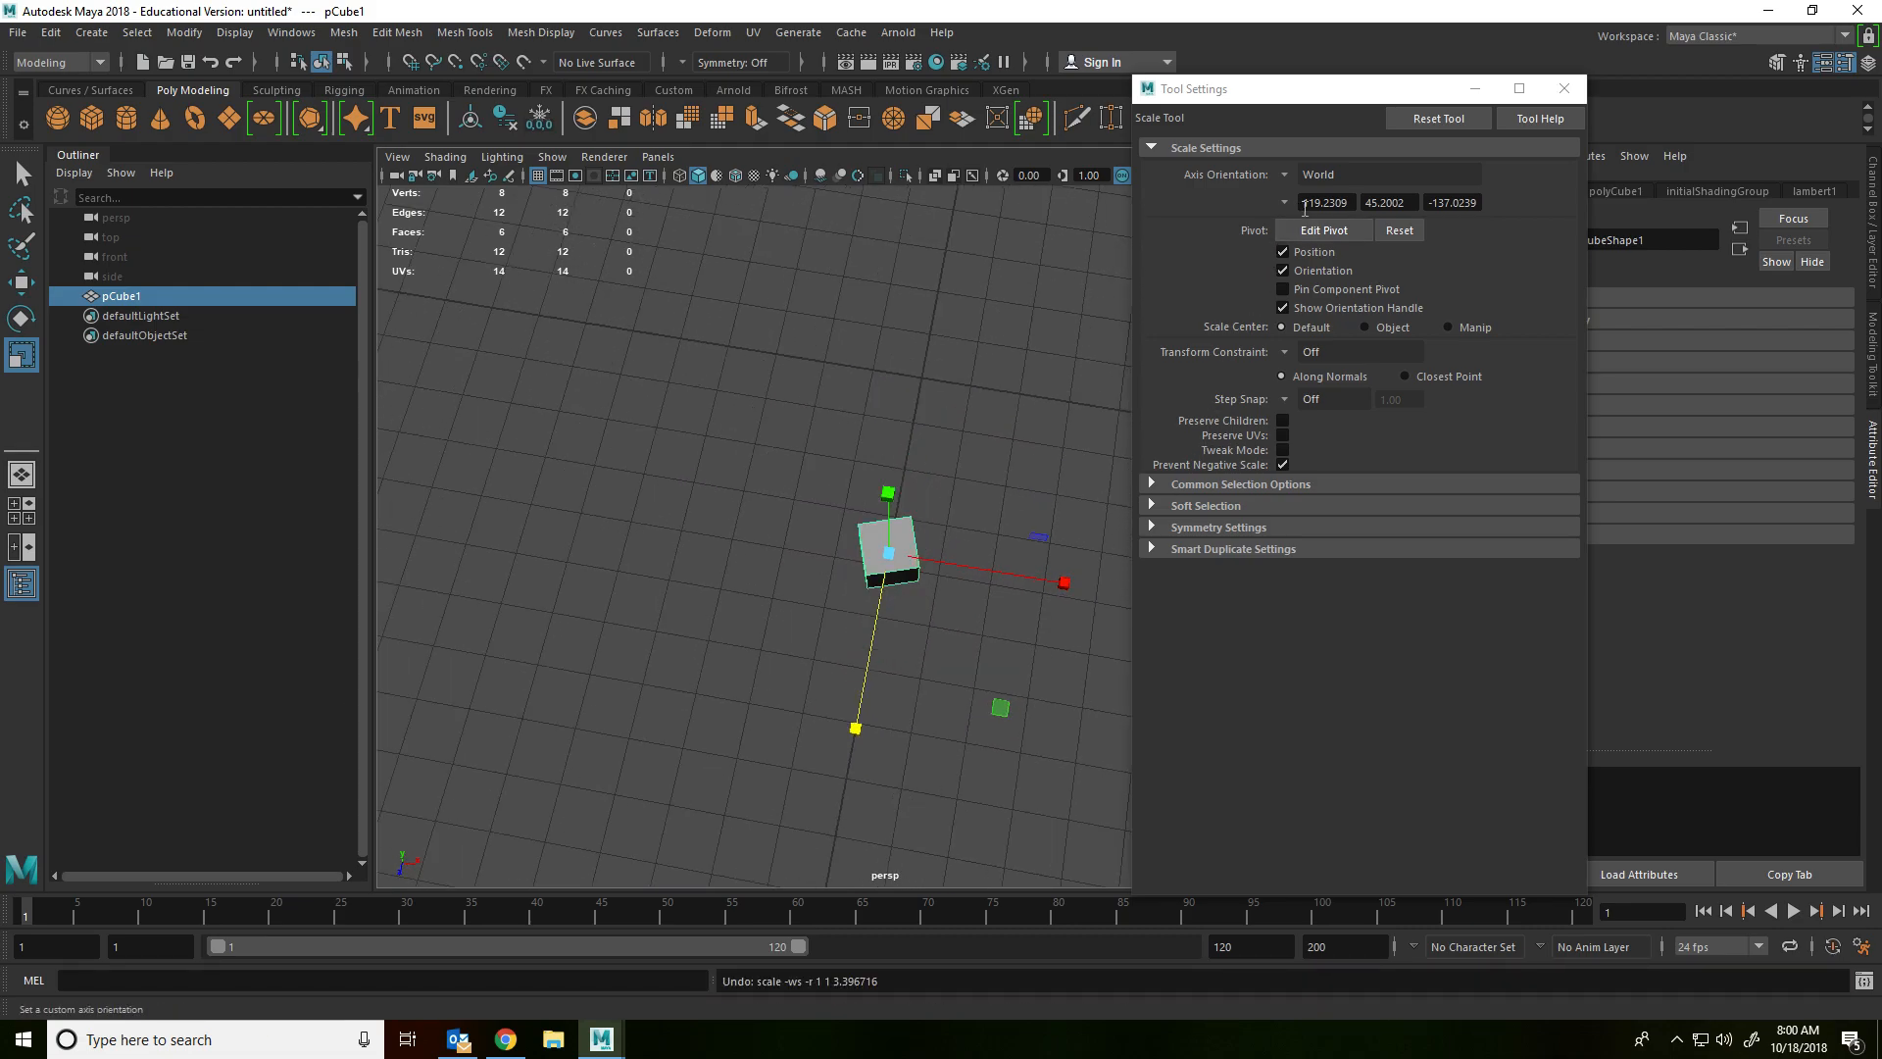
# Step: Set the Scale tool's axis orientation back to Object and test it by scaling the cube along X, undoing the scaling
pyautogui.click(1291, 172)
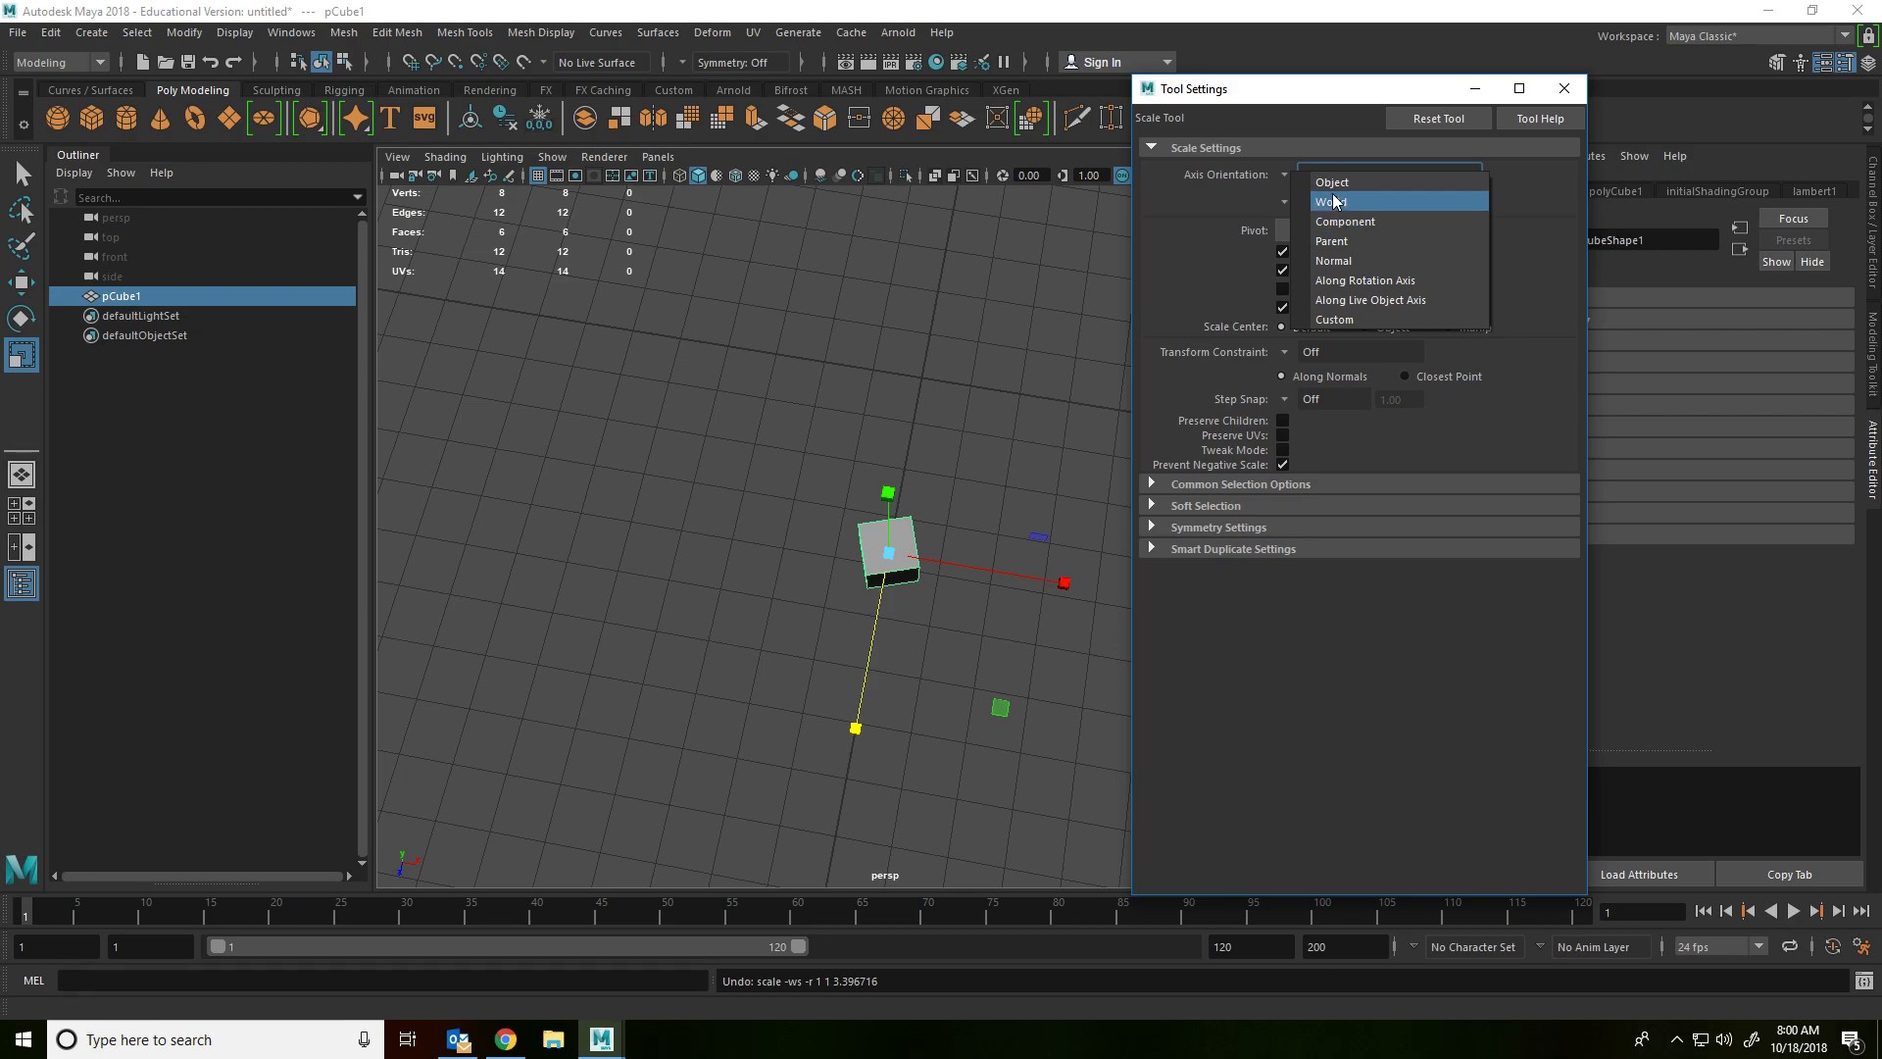
pyautogui.click(1332, 182)
pyautogui.keyDown('alt'); pyautogui.moveTo(1030, 344); pyautogui.dragTo(504, 622); pyautogui.keyUp('alt')
pyautogui.hotkey('ctrl', 'z')
pyautogui.moveTo(926, 697); pyautogui.dragTo(921, 878)
pyautogui.hotkey('ctrl', 'z')
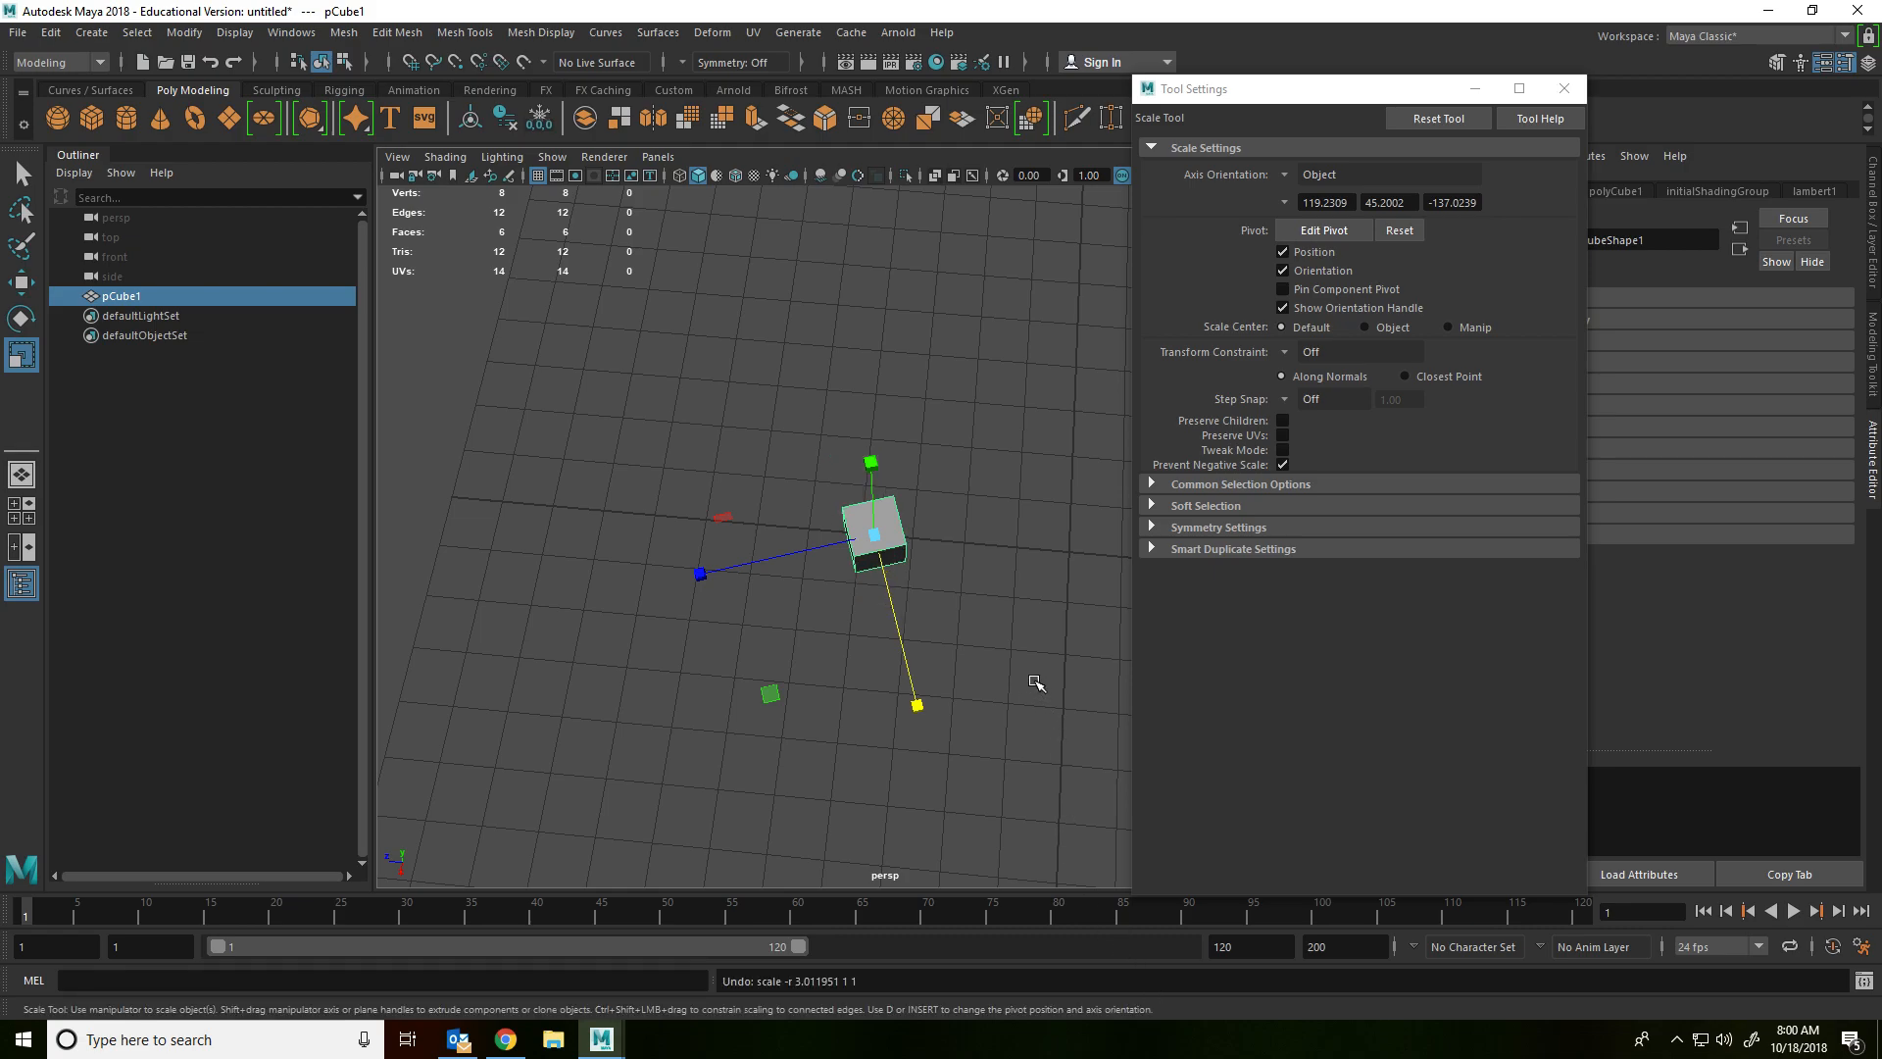
pyautogui.click(1564, 89)
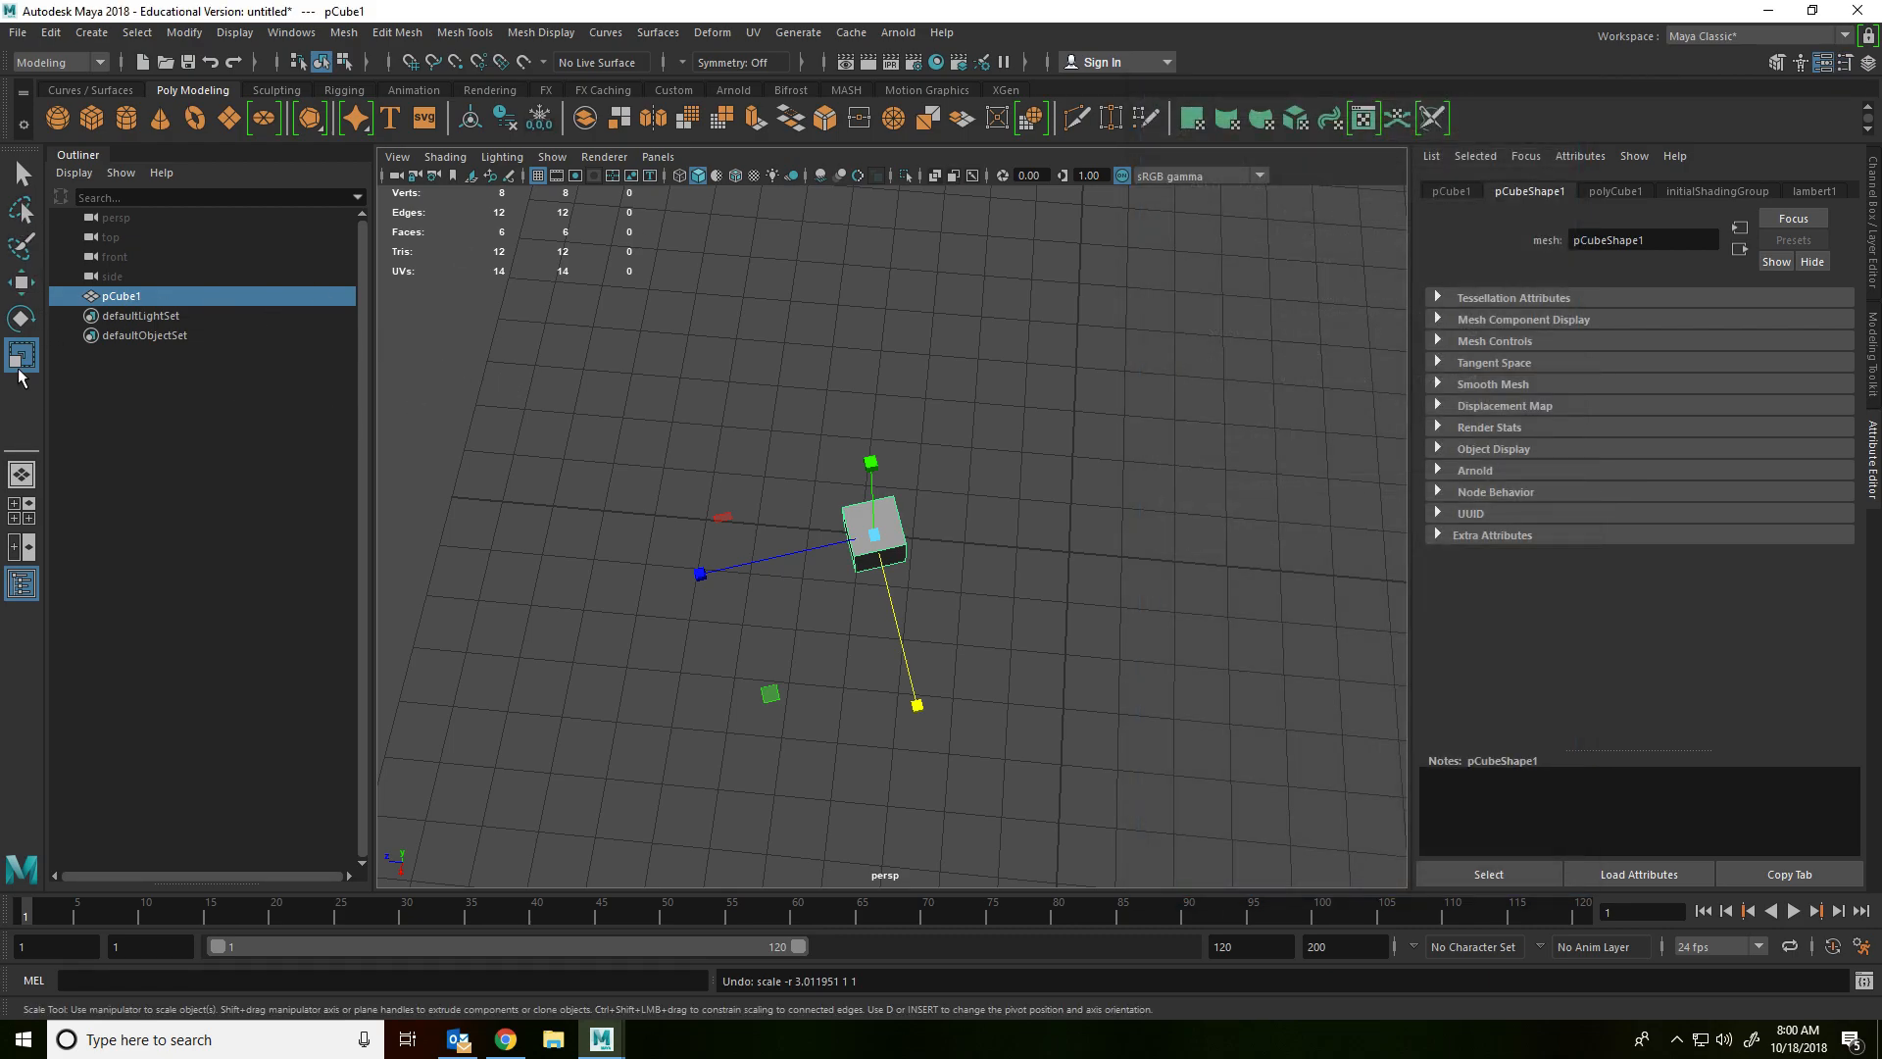
# Step: Set the Move tool's step snap to Relative with a step of 20 and try moving the cube along Z
pyautogui.doubleClick(13, 284)
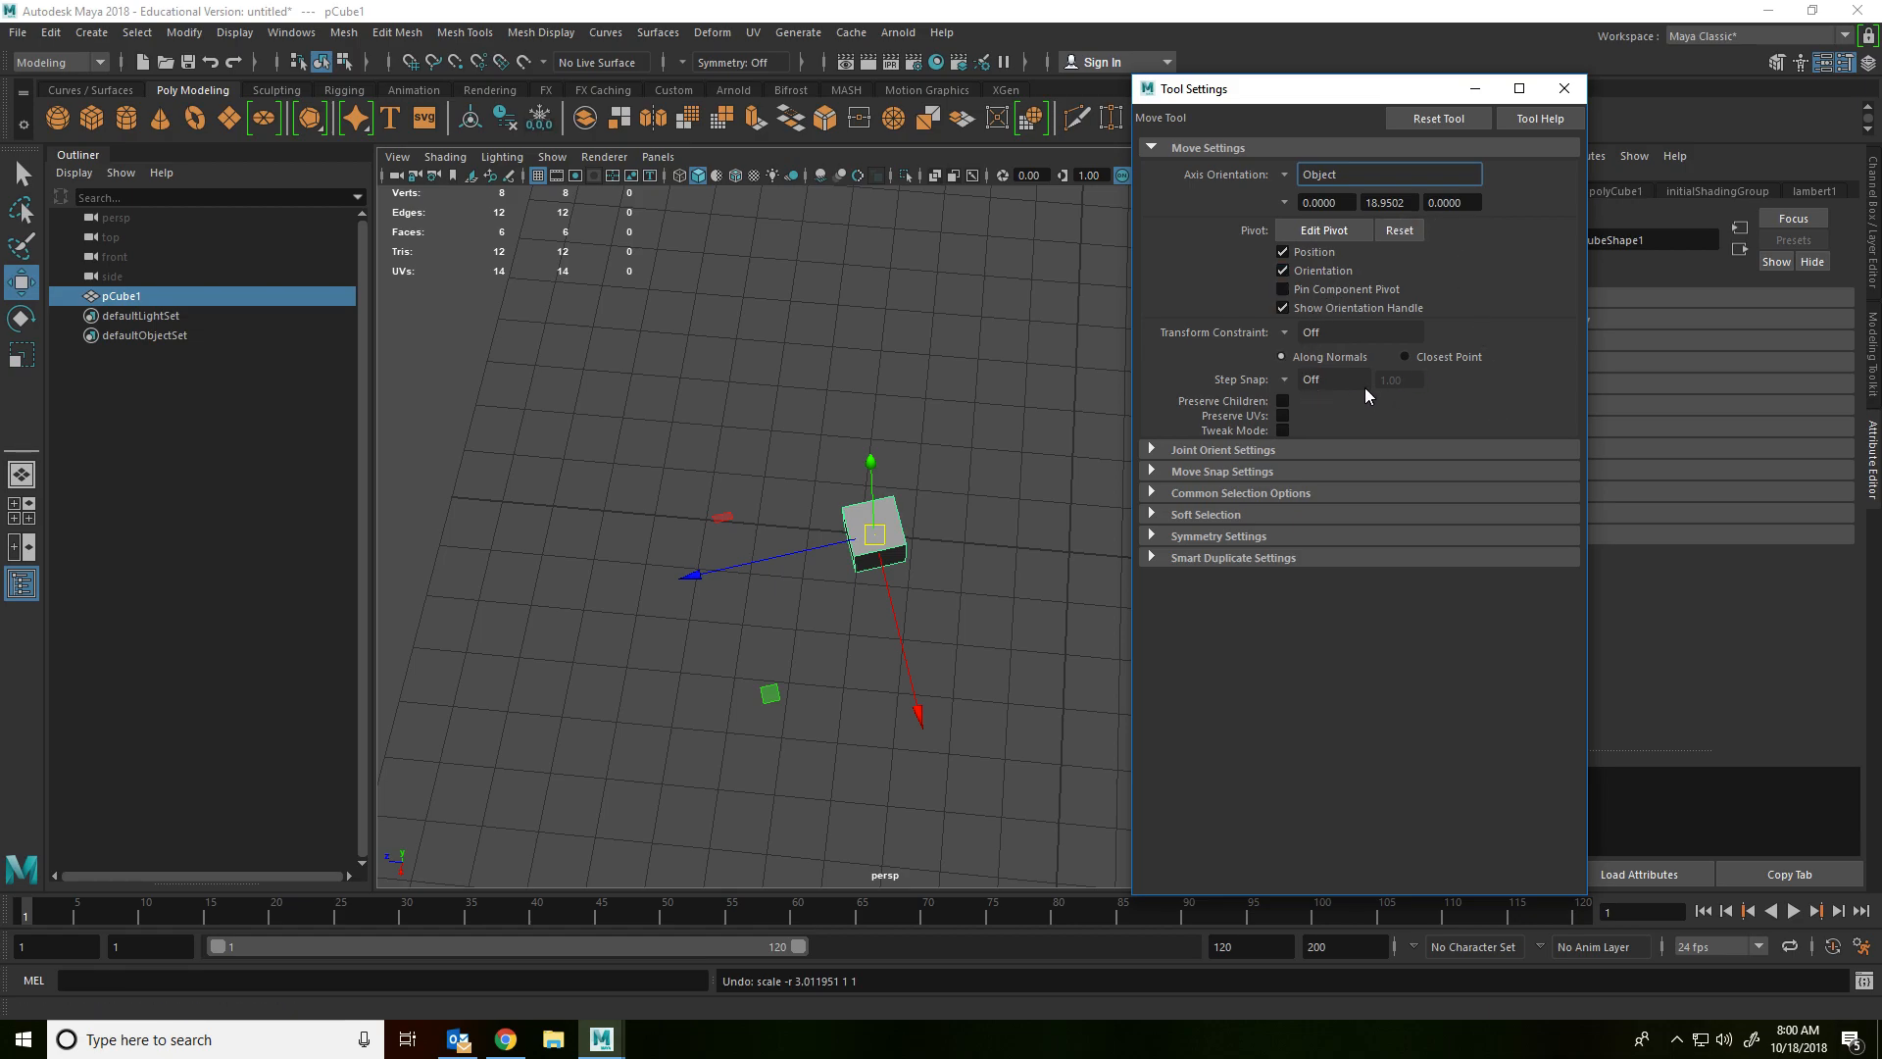
pyautogui.click(1288, 379)
pyautogui.click(1335, 407)
pyautogui.click(1400, 380)
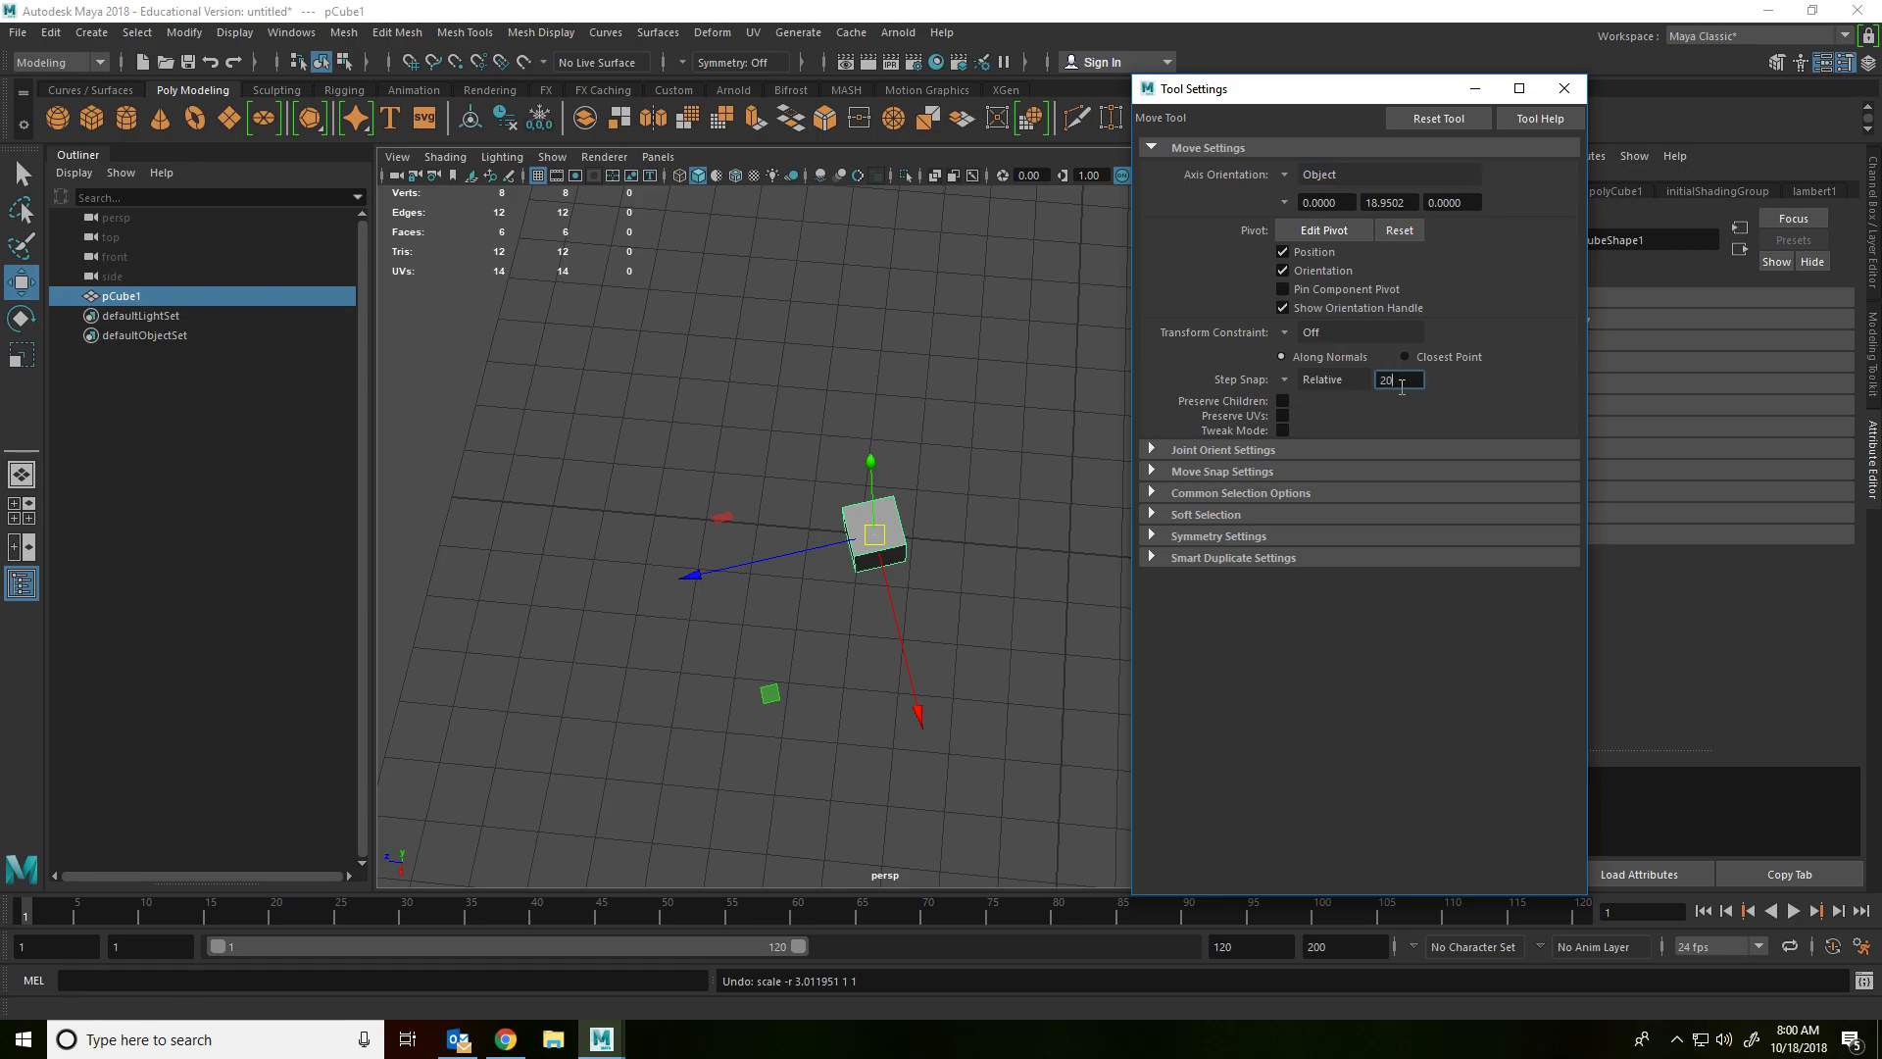
pyautogui.moveTo(718, 582); pyautogui.dragTo(683, 580)
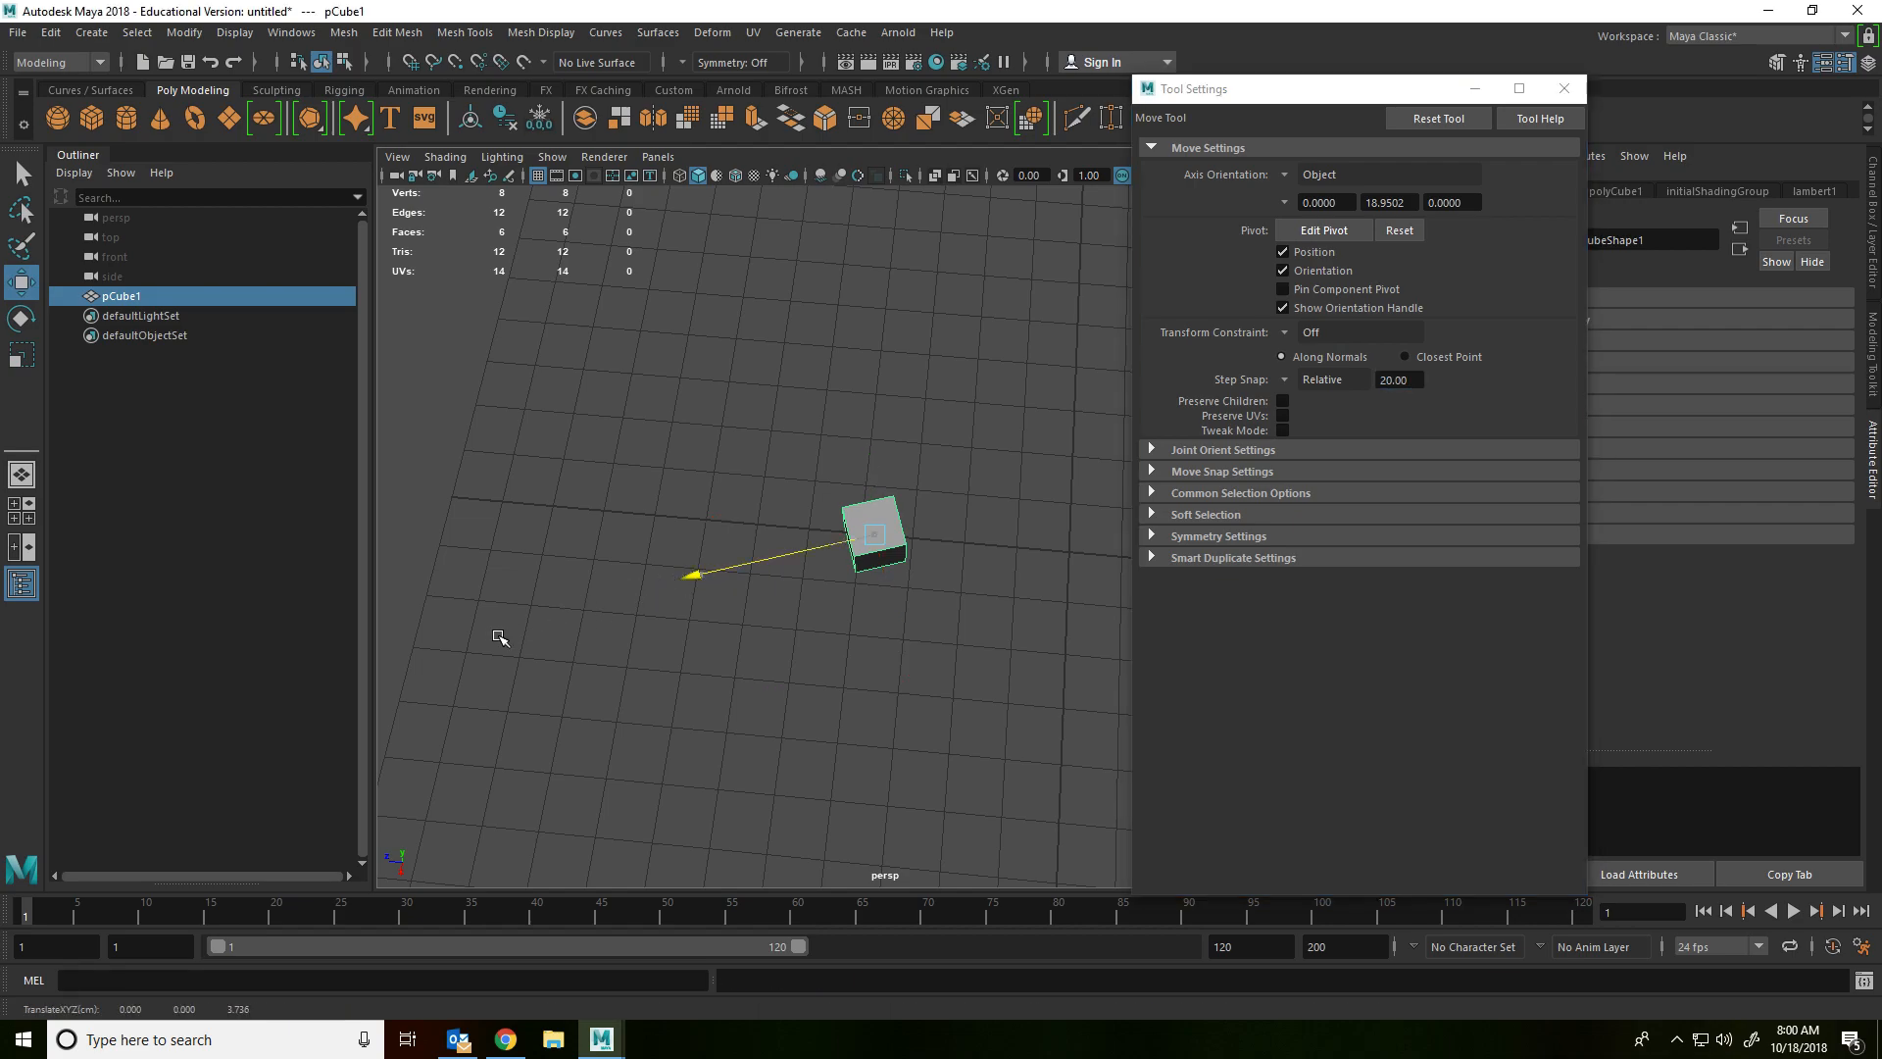
pyautogui.moveTo(317, 705); pyautogui.dragTo(843, 532)
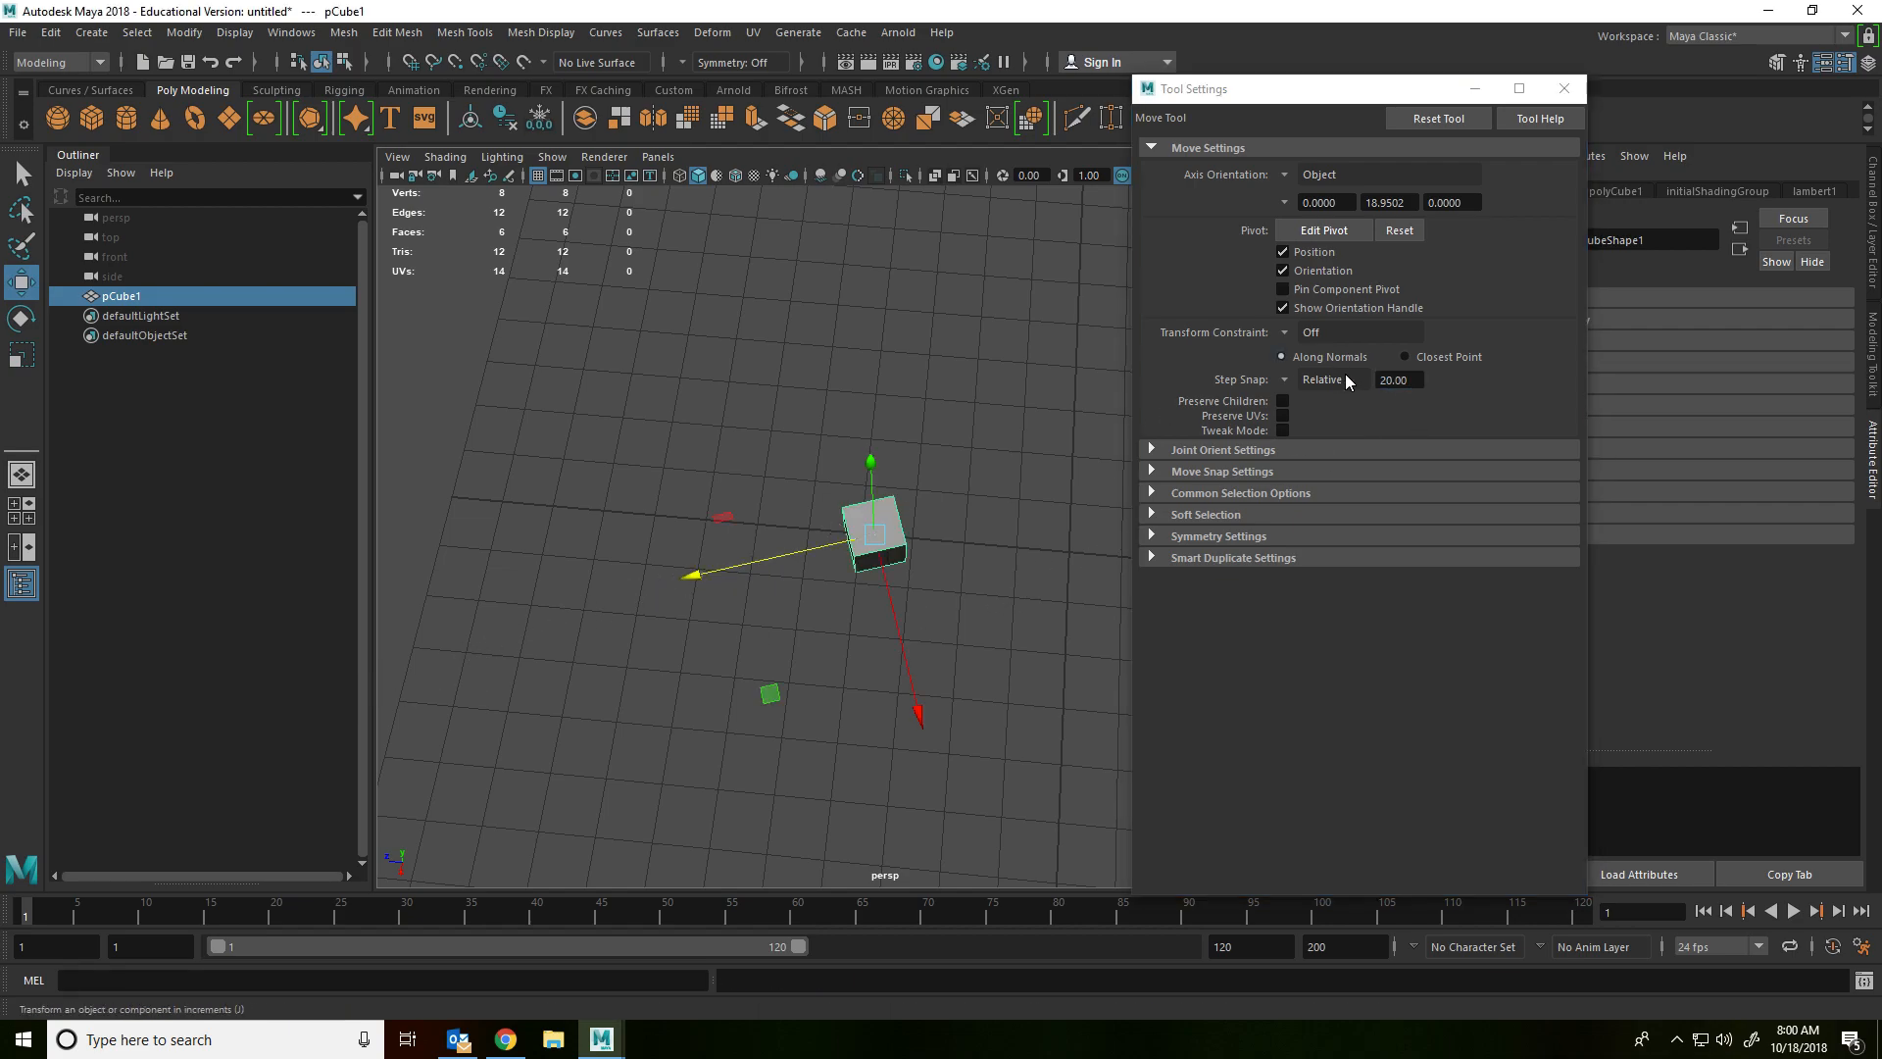
# Step: Set the Move tool's step snap size to 1 and move the cube along its Z axis in steps
pyautogui.moveTo(1421, 380); pyautogui.dragTo(1313, 375)
pyautogui.write('1')
pyautogui.moveTo(698, 575); pyautogui.dragTo(1022, 498)
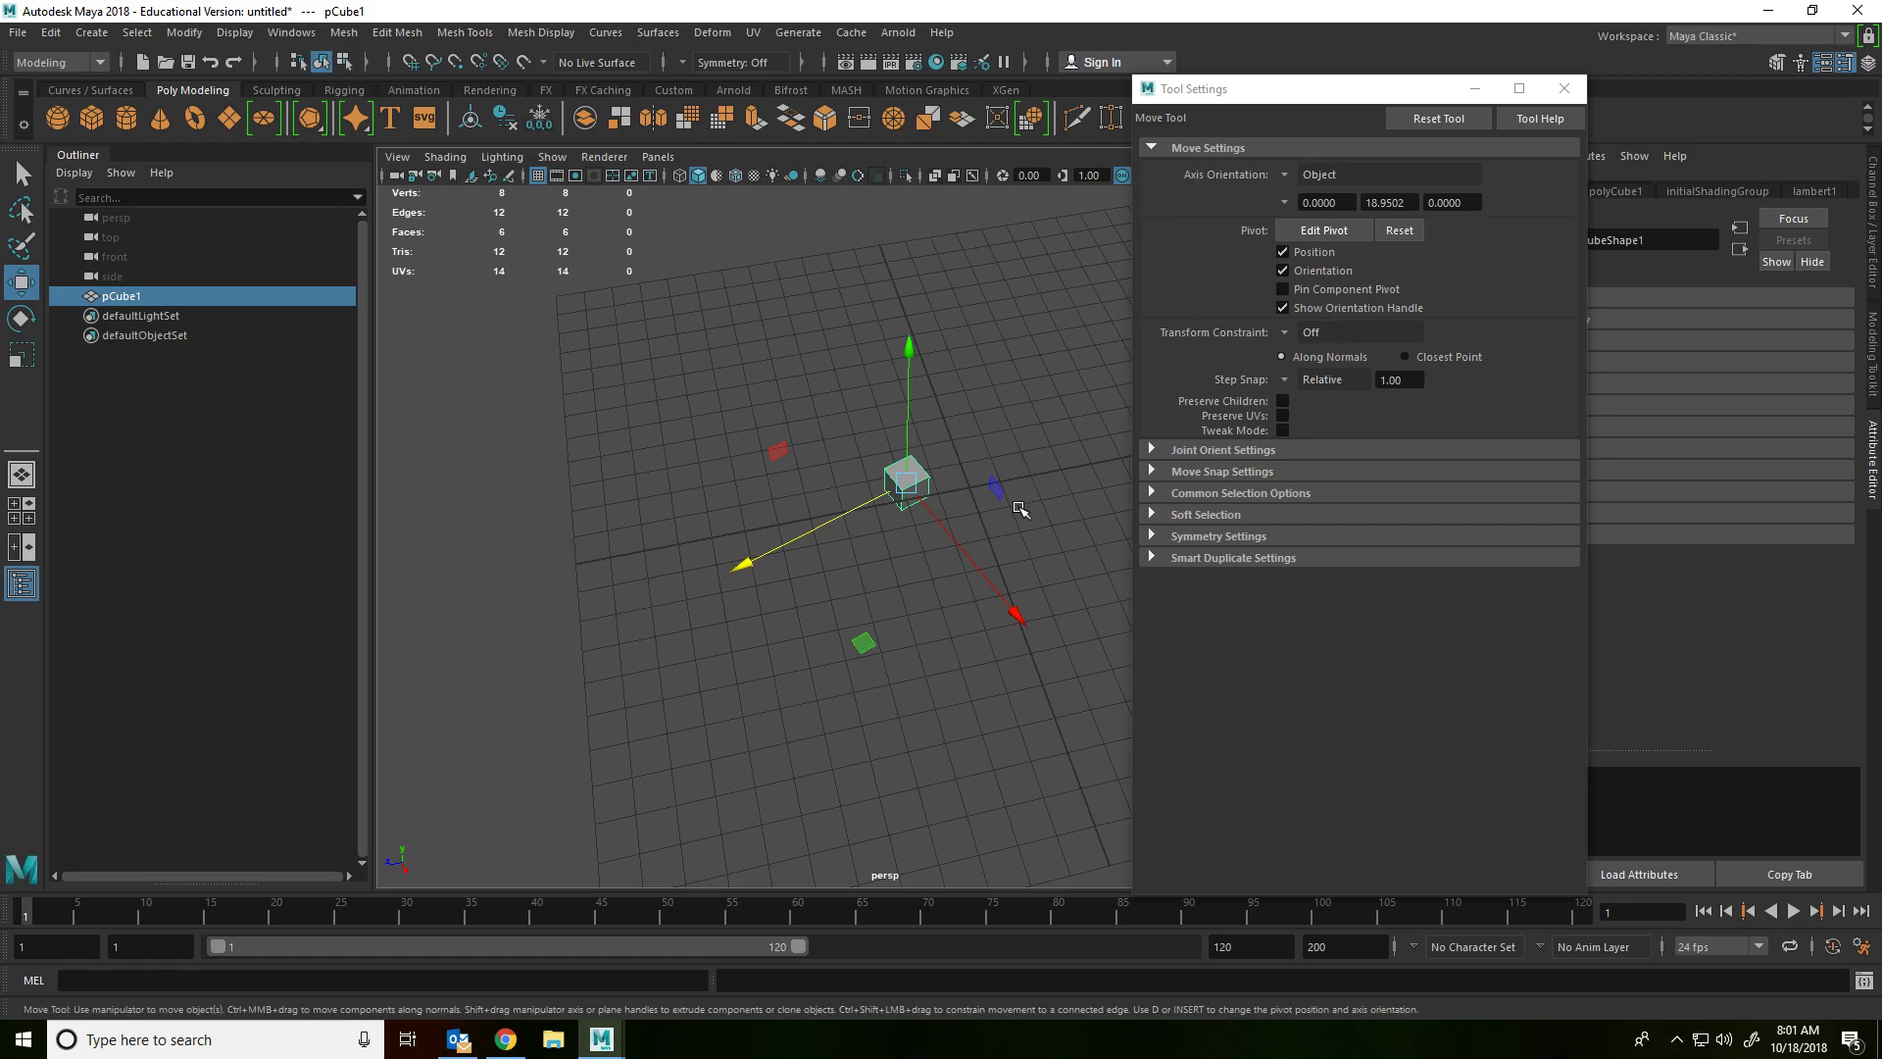
# Step: Delete the cube, create a new polygon cube and move it along the Z axis
pyautogui.press('Delete')
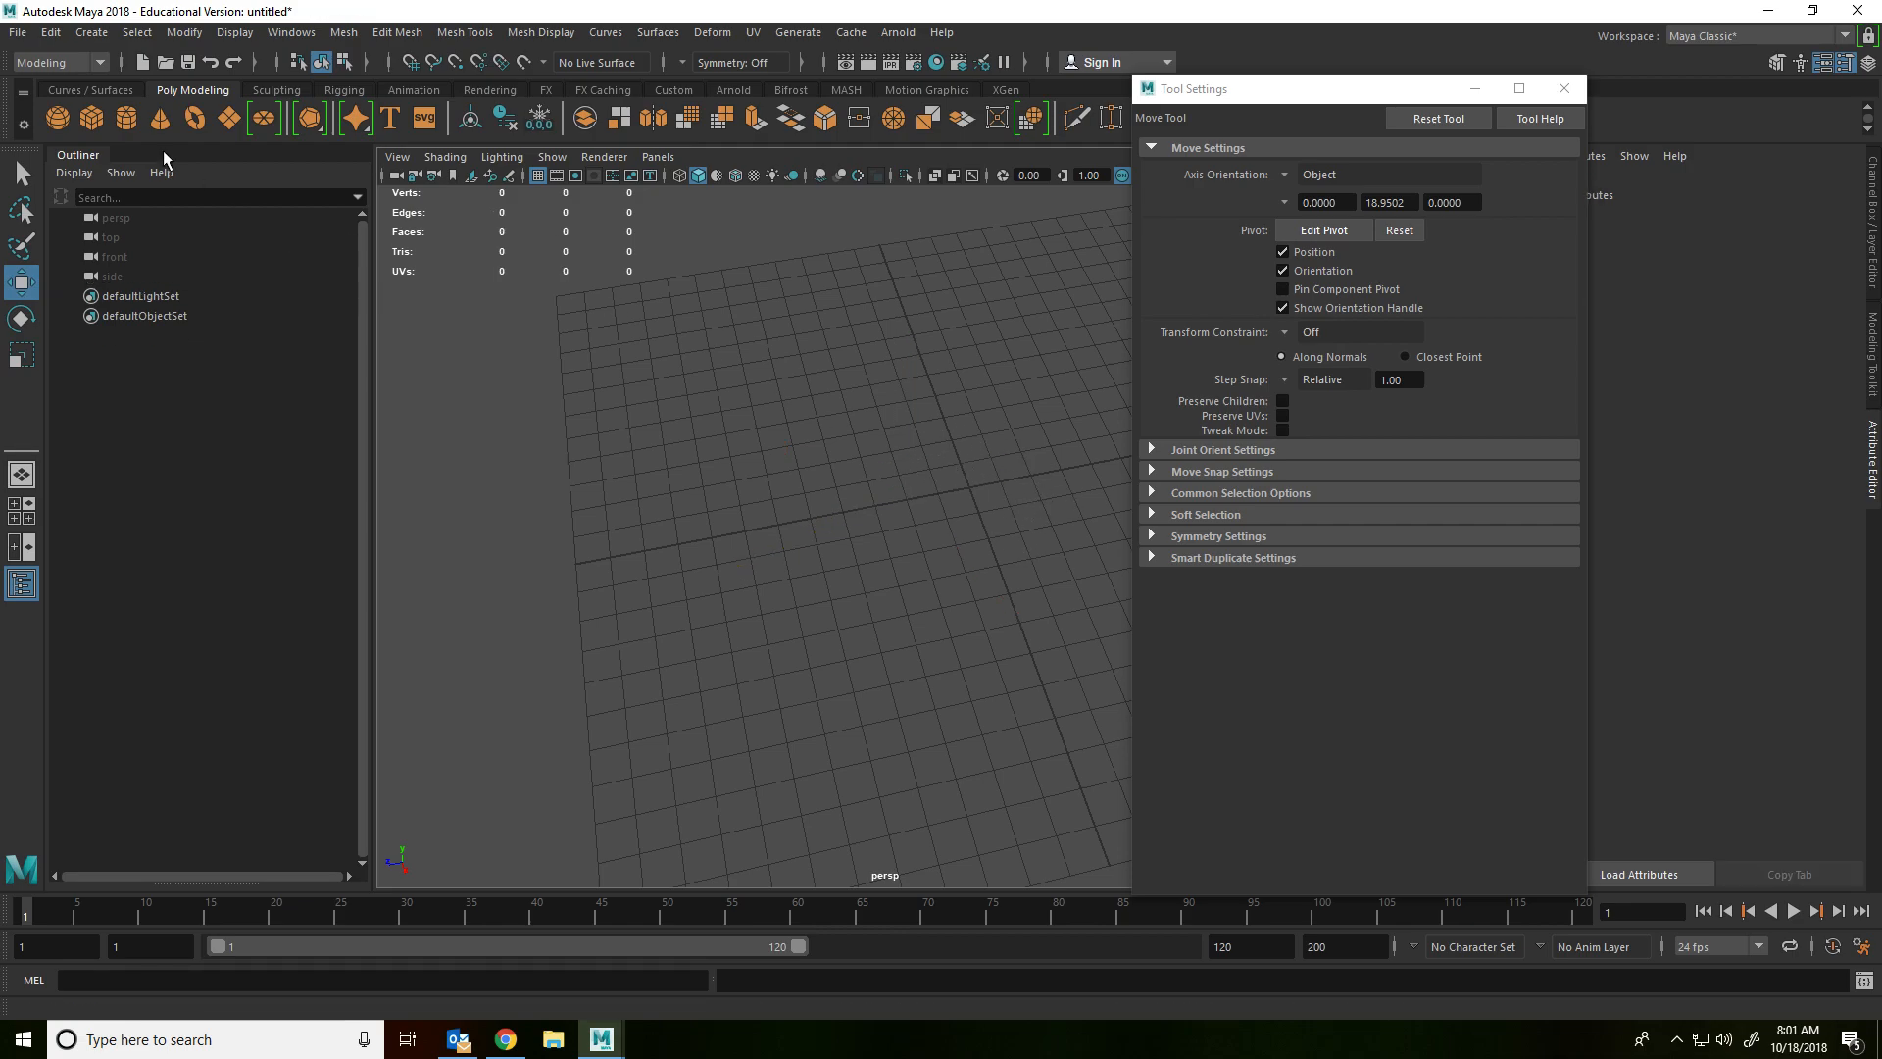
pyautogui.click(91, 118)
pyautogui.scroll(5, 1059, 549)
pyautogui.keyDown('alt'); pyautogui.moveTo(985, 498); pyautogui.dragTo(690, 641, button='middle'); pyautogui.keyUp('alt')
pyautogui.keyDown('alt'); pyautogui.moveTo(690, 641); pyautogui.dragTo(806, 655); pyautogui.keyUp('alt')
pyautogui.moveTo(721, 763); pyautogui.dragTo(779, 690)
pyautogui.keyDown('alt'); pyautogui.moveTo(880, 677); pyautogui.dragTo(893, 750); pyautogui.keyUp('alt')
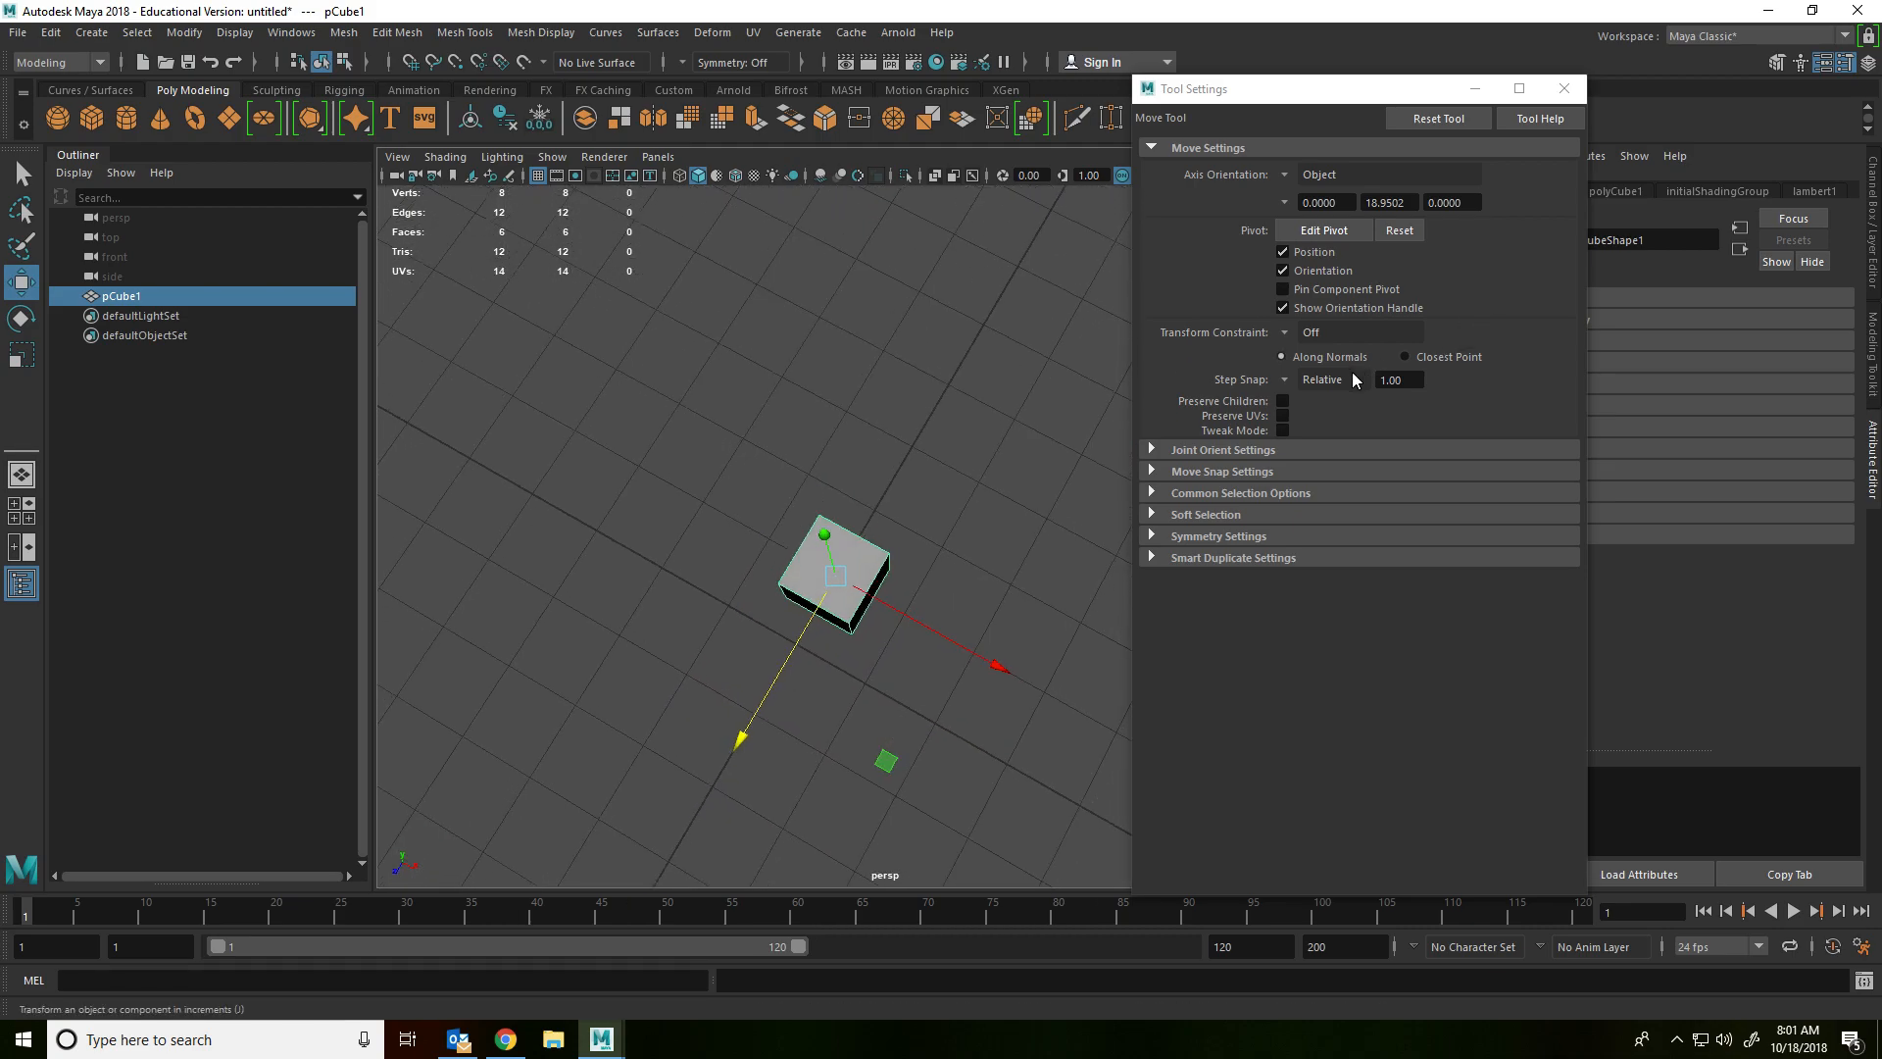
# Step: Turn off the Move tool's step snap and move the cube up along the Y axis
pyautogui.click(1419, 380)
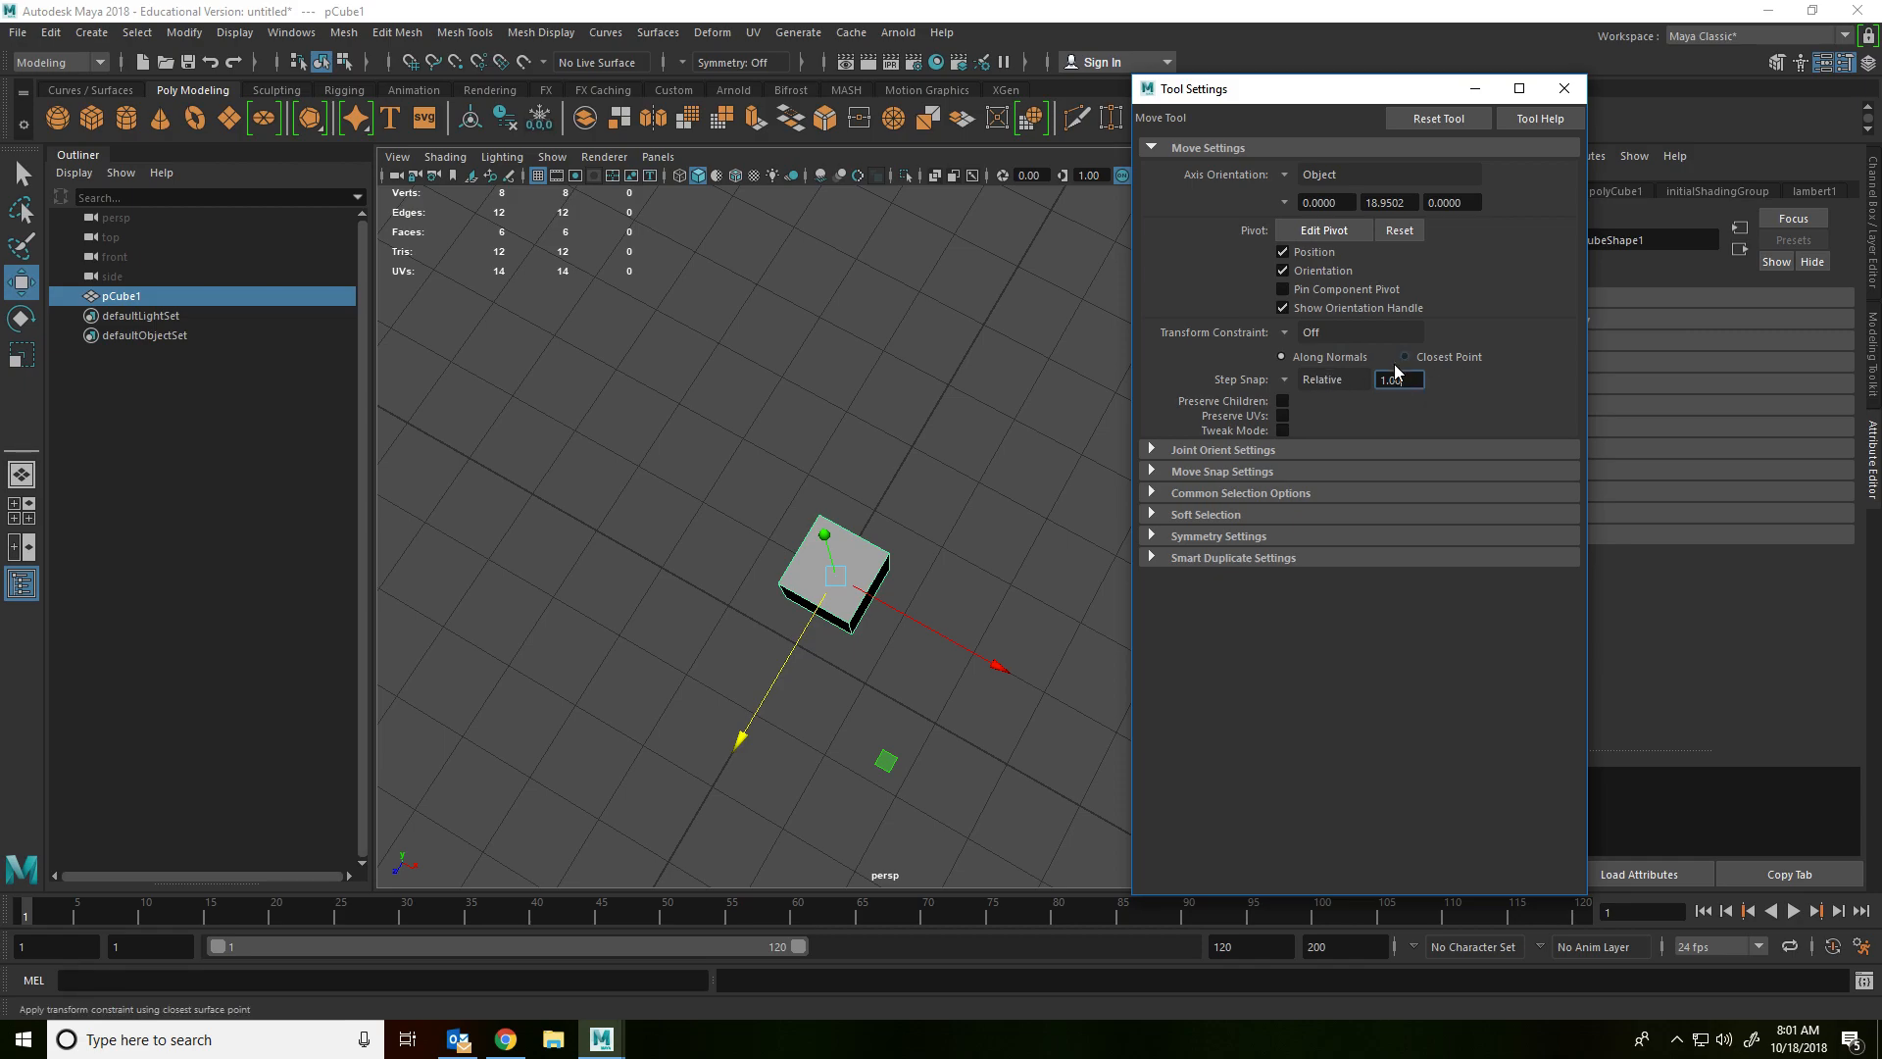
pyautogui.click(1284, 380)
pyautogui.click(1304, 388)
pyautogui.keyDown('alt'); pyautogui.moveTo(991, 585); pyautogui.dragTo(940, 617); pyautogui.keyUp('alt')
pyautogui.moveTo(832, 435); pyautogui.dragTo(833, 367)
pyautogui.keyDown('alt'); pyautogui.moveTo(904, 666); pyautogui.dragTo(898, 623); pyautogui.keyUp('alt')
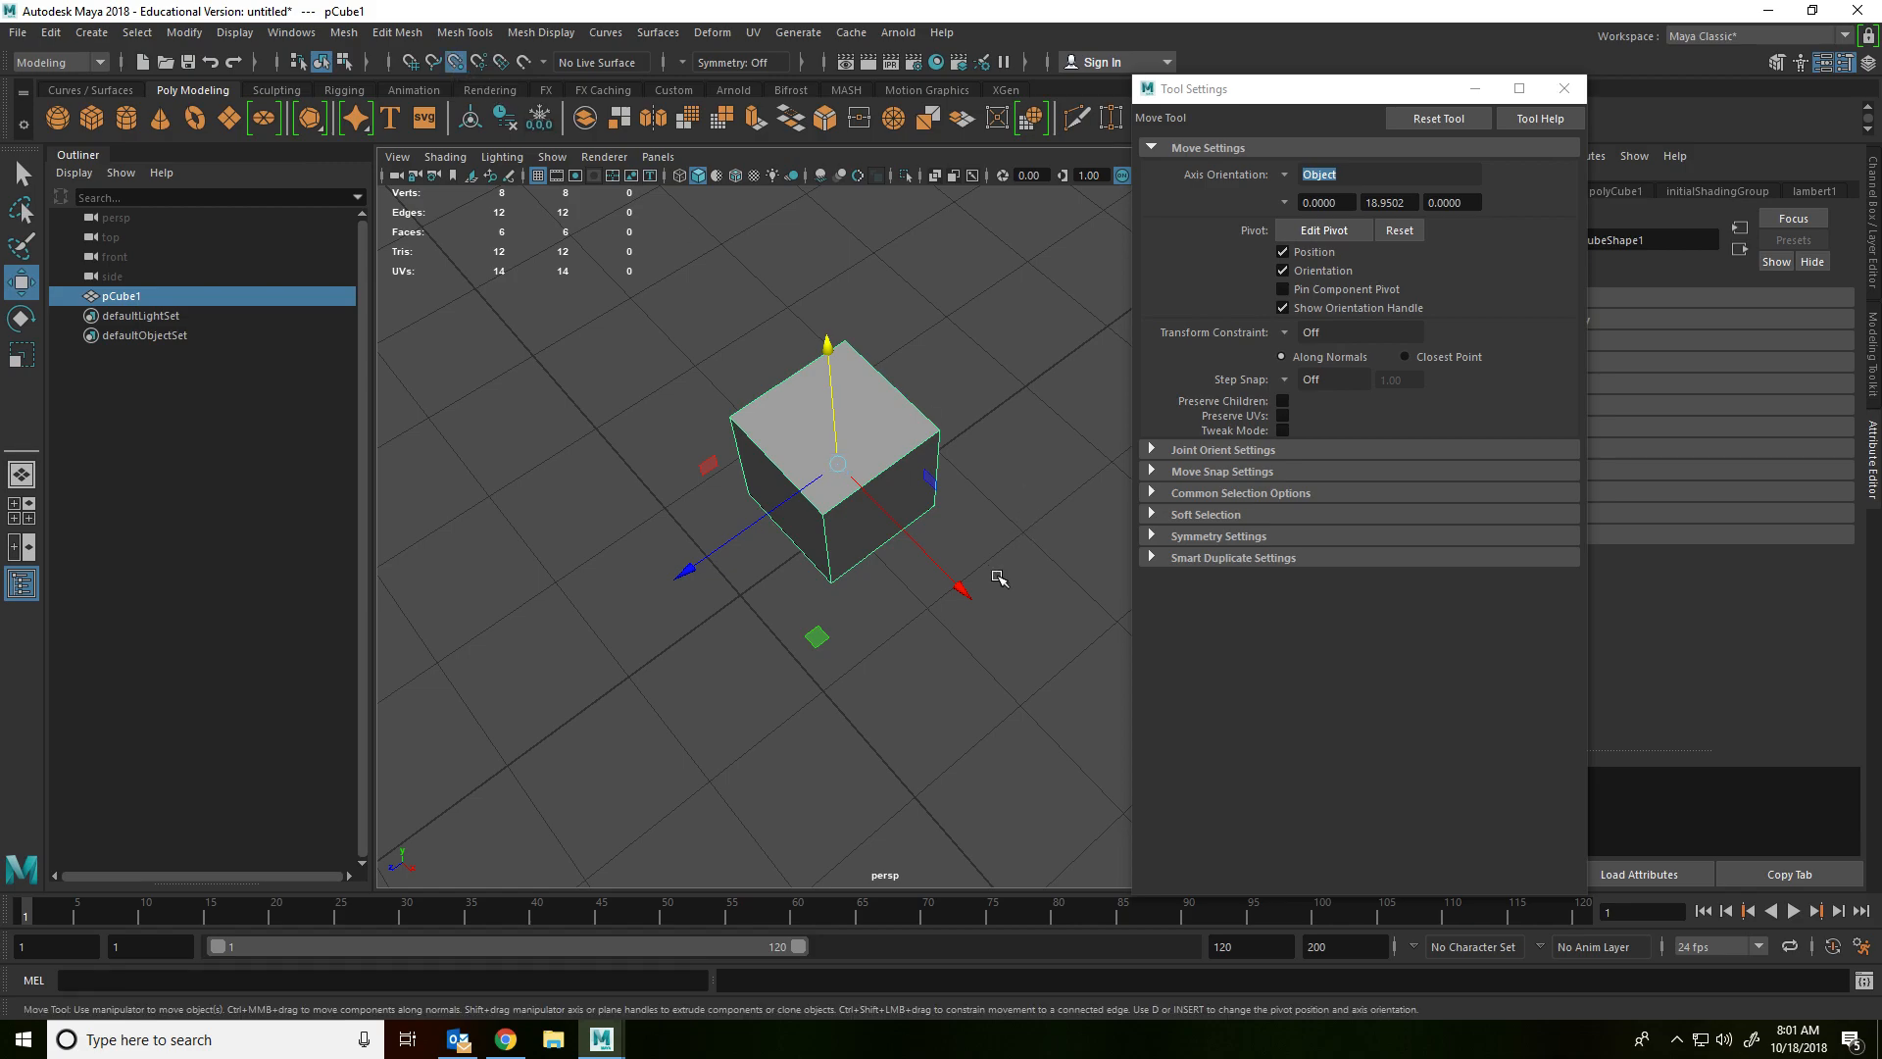
# Step: Snap the cube's pivot to its bottom front corner vertex and check the placement from a low angle
pyautogui.press('d')
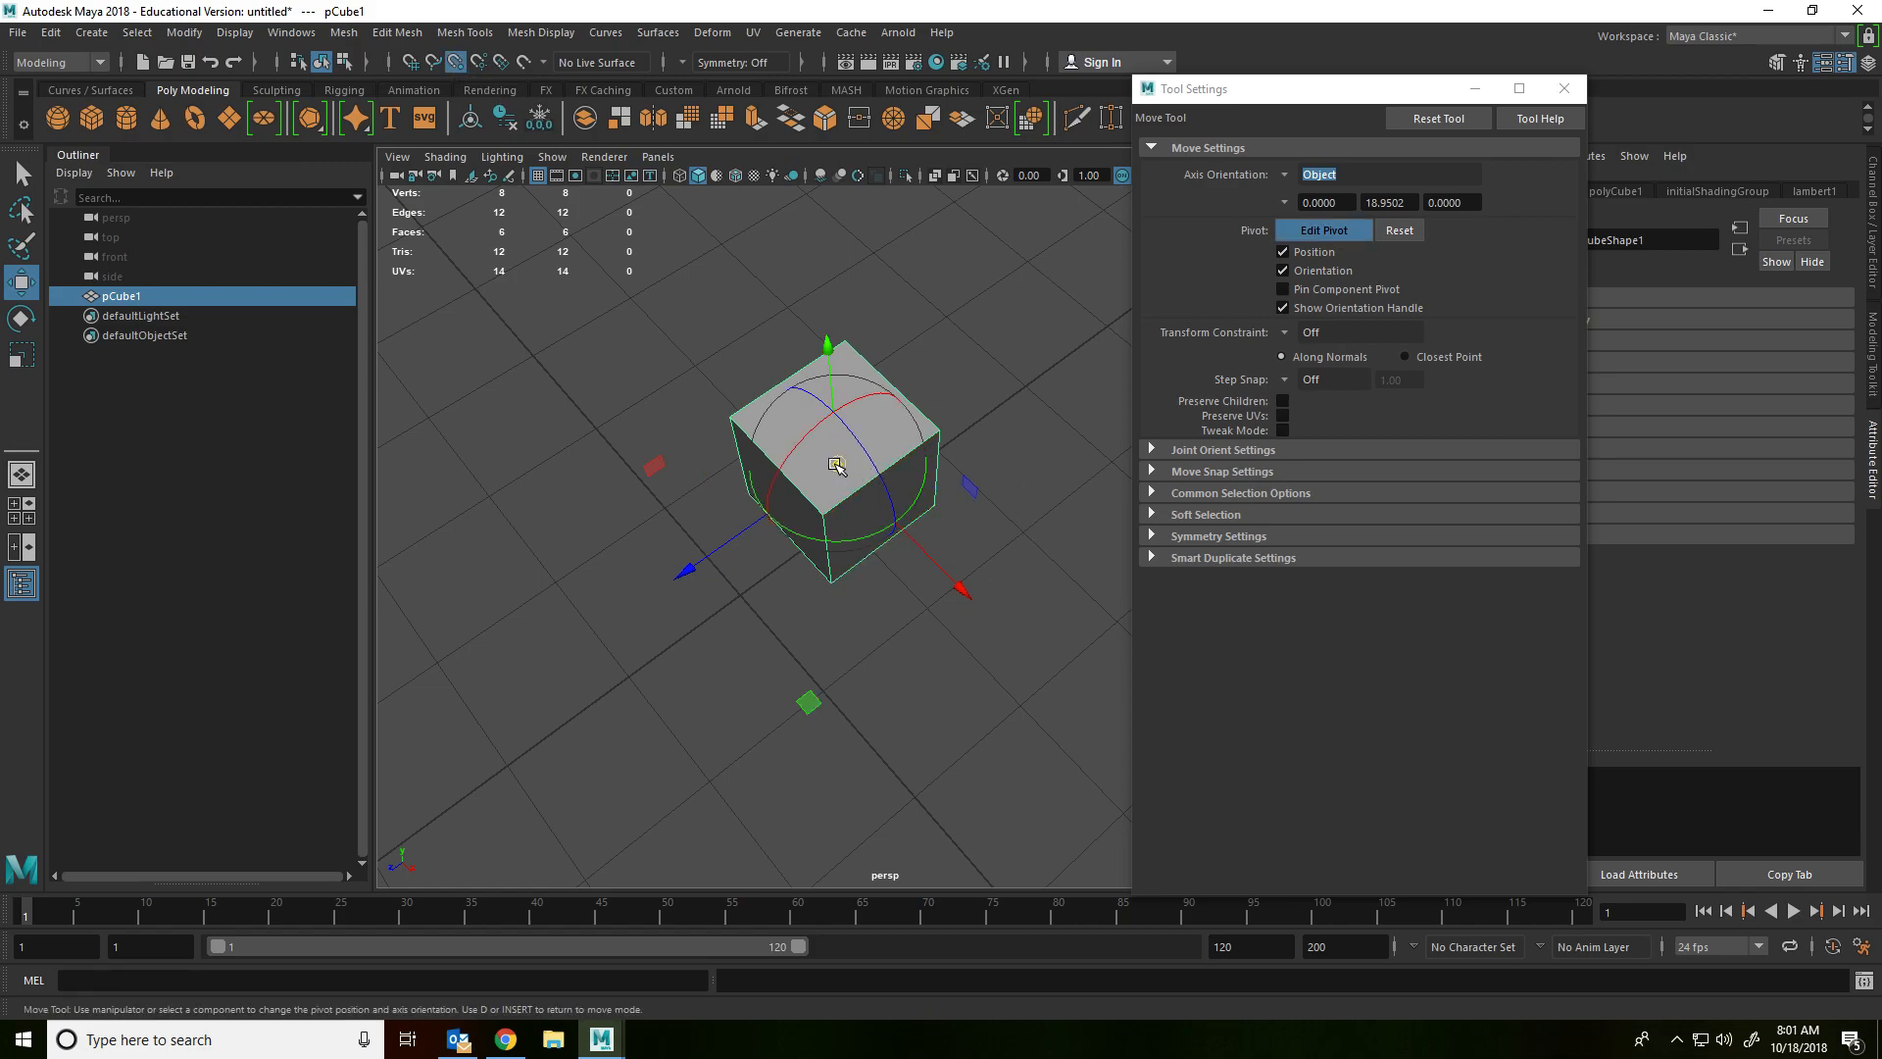
pyautogui.moveTo(835, 465); pyautogui.dragTo(832, 583)
pyautogui.press('d')
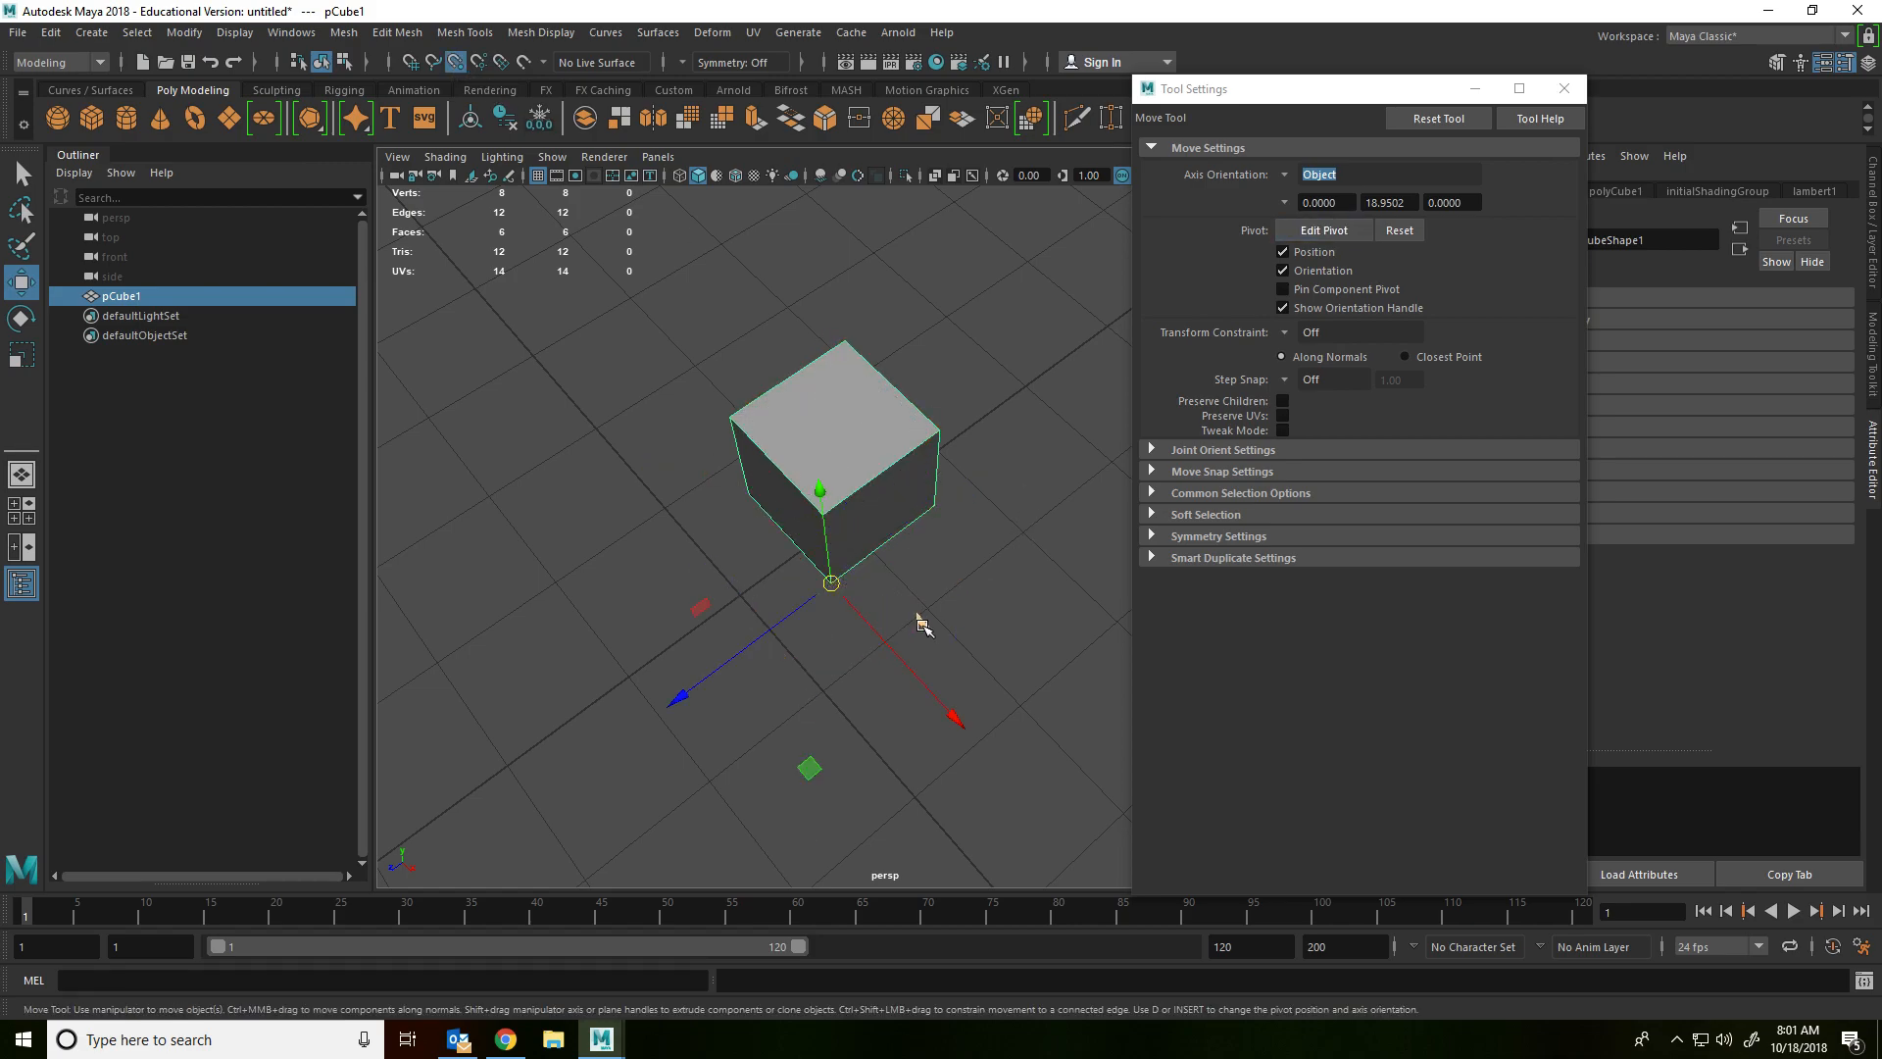
pyautogui.keyDown('alt'); pyautogui.moveTo(922, 624); pyautogui.dragTo(954, 538); pyautogui.keyUp('alt')
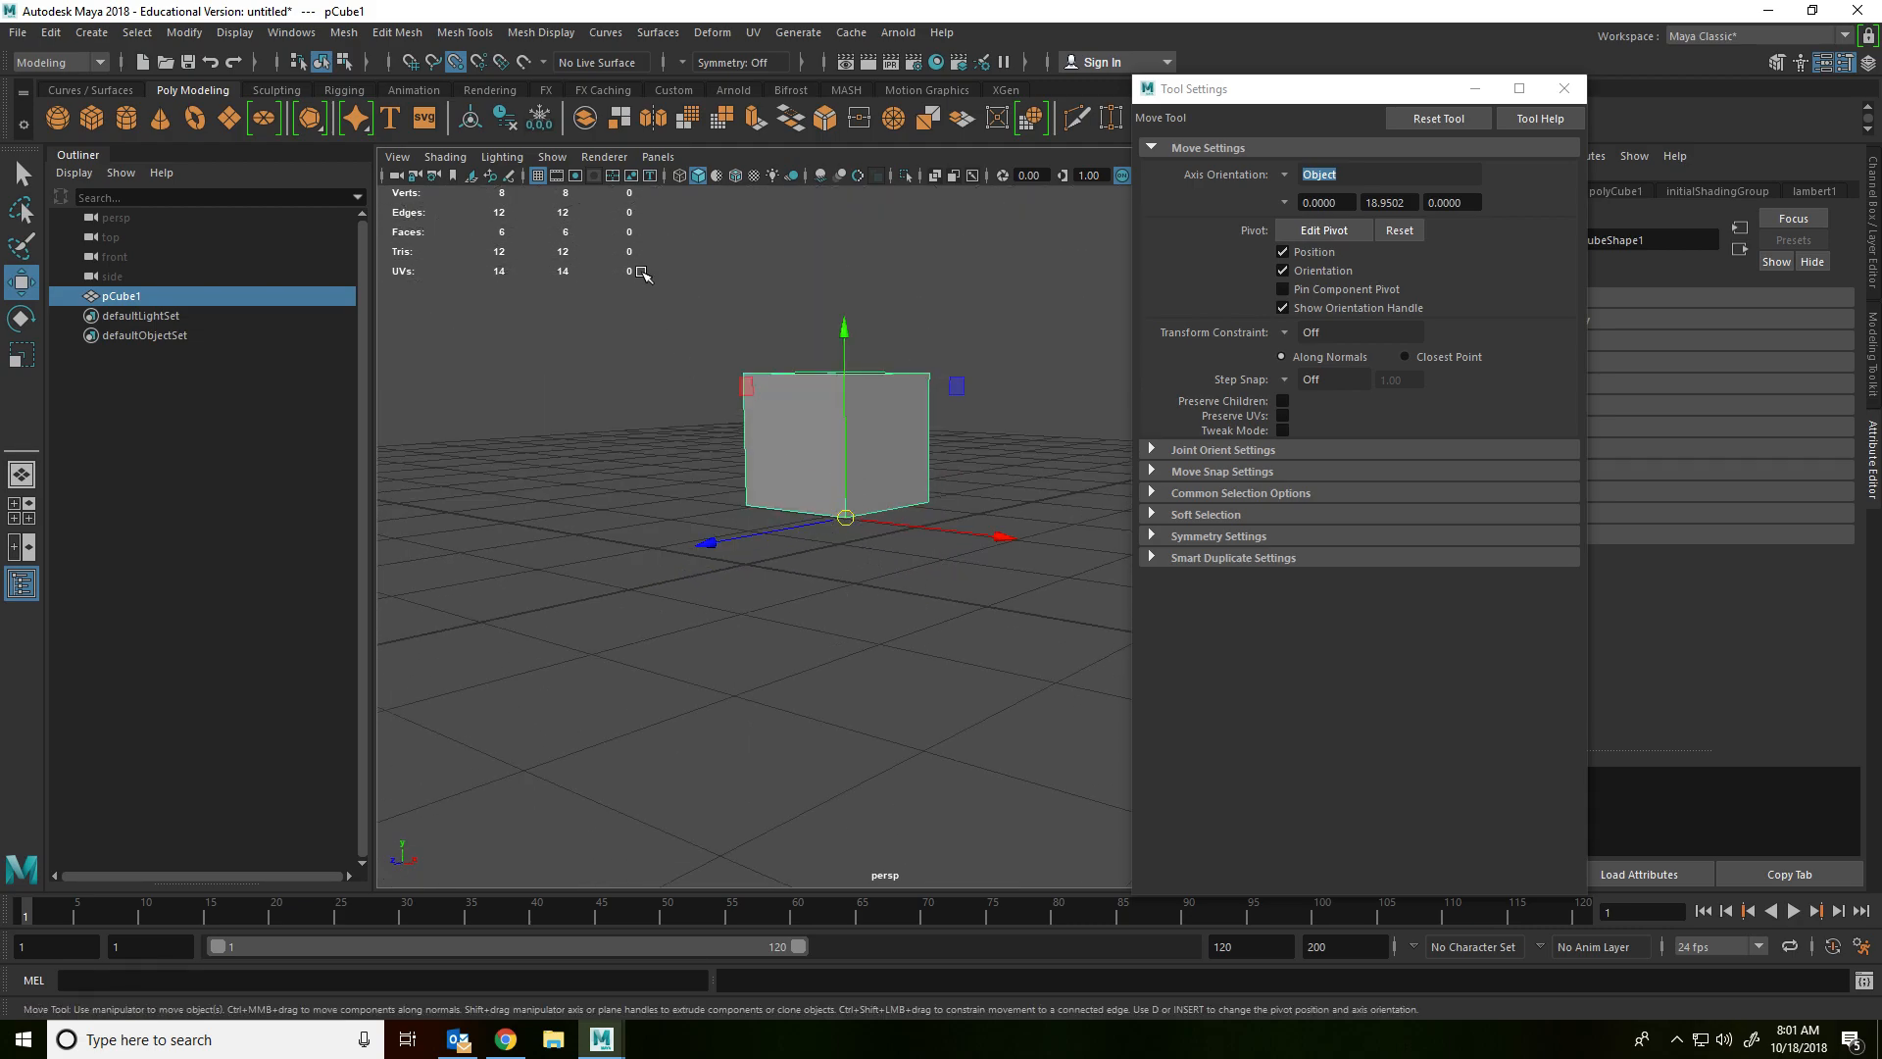
pyautogui.keyDown('alt'); pyautogui.moveTo(623, 248); pyautogui.dragTo(592, 346); pyautogui.keyUp('alt')
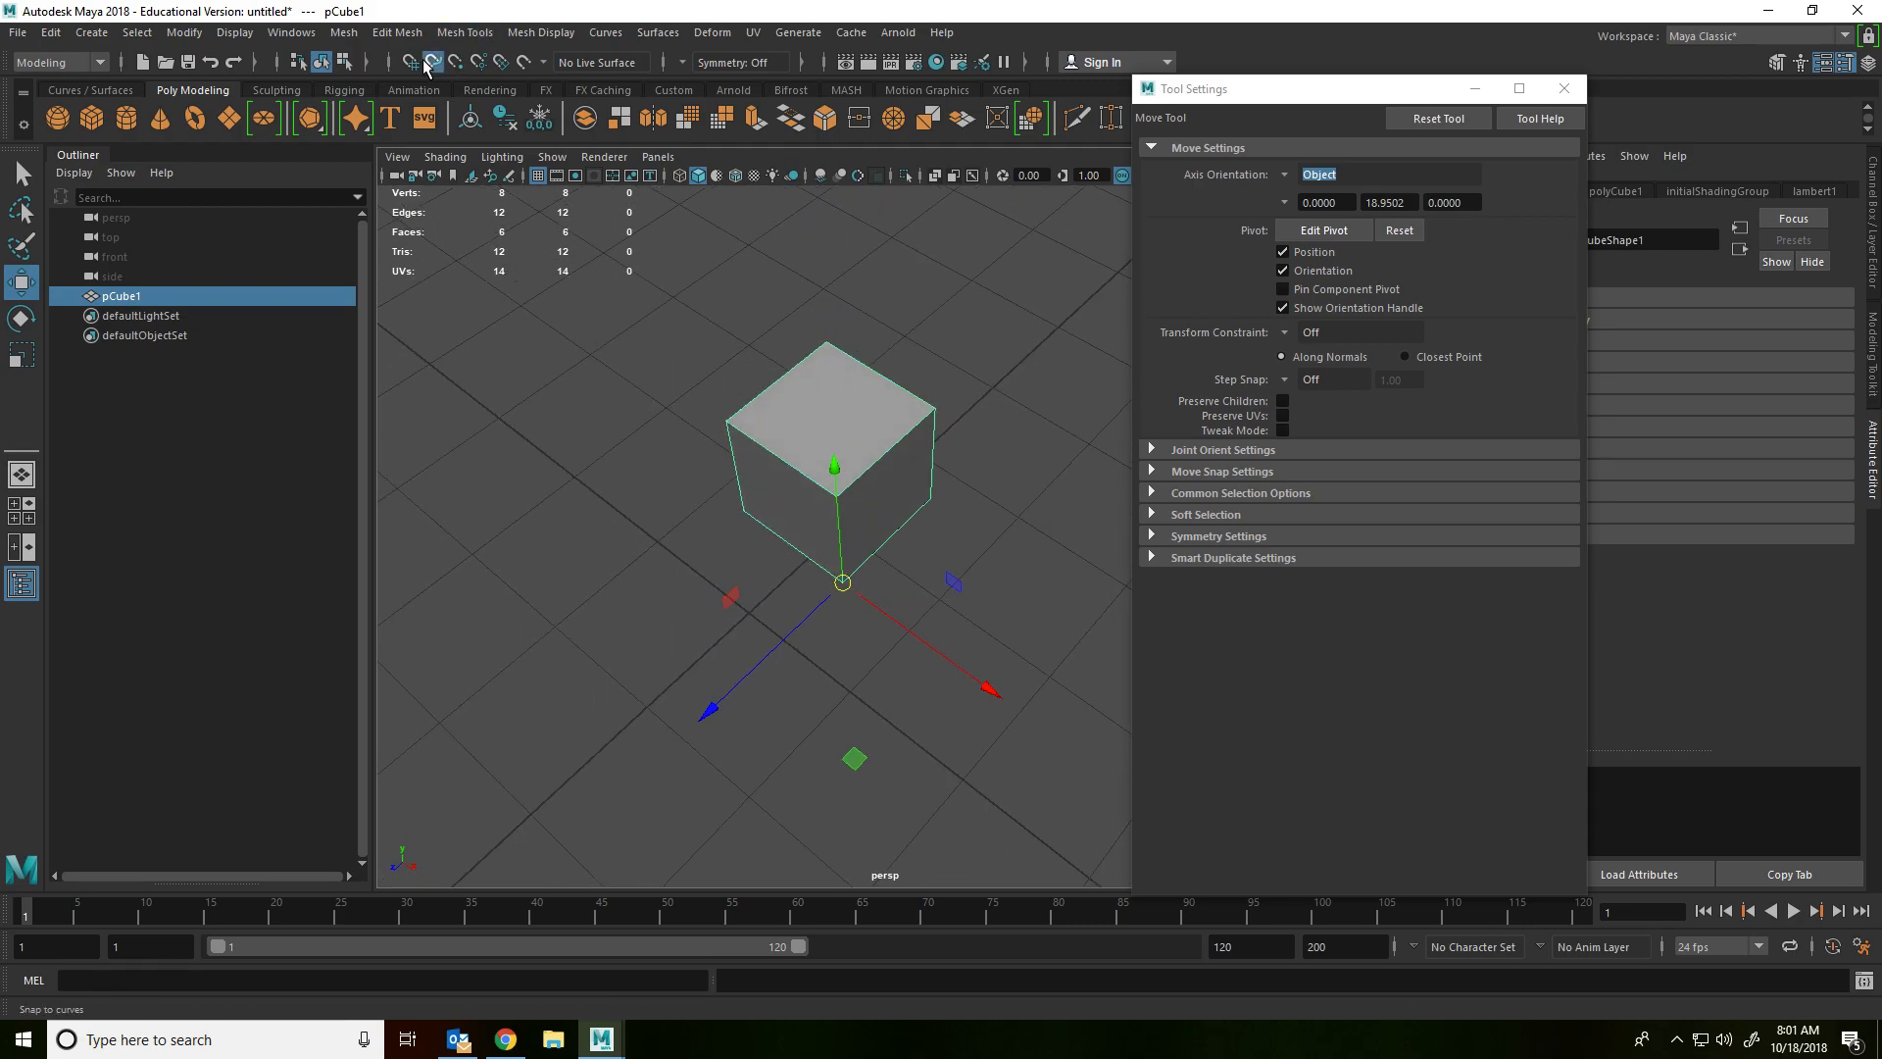
# Step: Snap the cube by its corner pivot to the grid origin using grid snapping
pyautogui.keyDown('alt'); pyautogui.moveTo(842, 585); pyautogui.dragTo(727, 656); pyautogui.keyUp('alt')
pyautogui.scroll(-5, 827, 399)
pyautogui.keyDown('alt'); pyautogui.moveTo(826, 399); pyautogui.dragTo(989, 459); pyautogui.keyUp('alt')
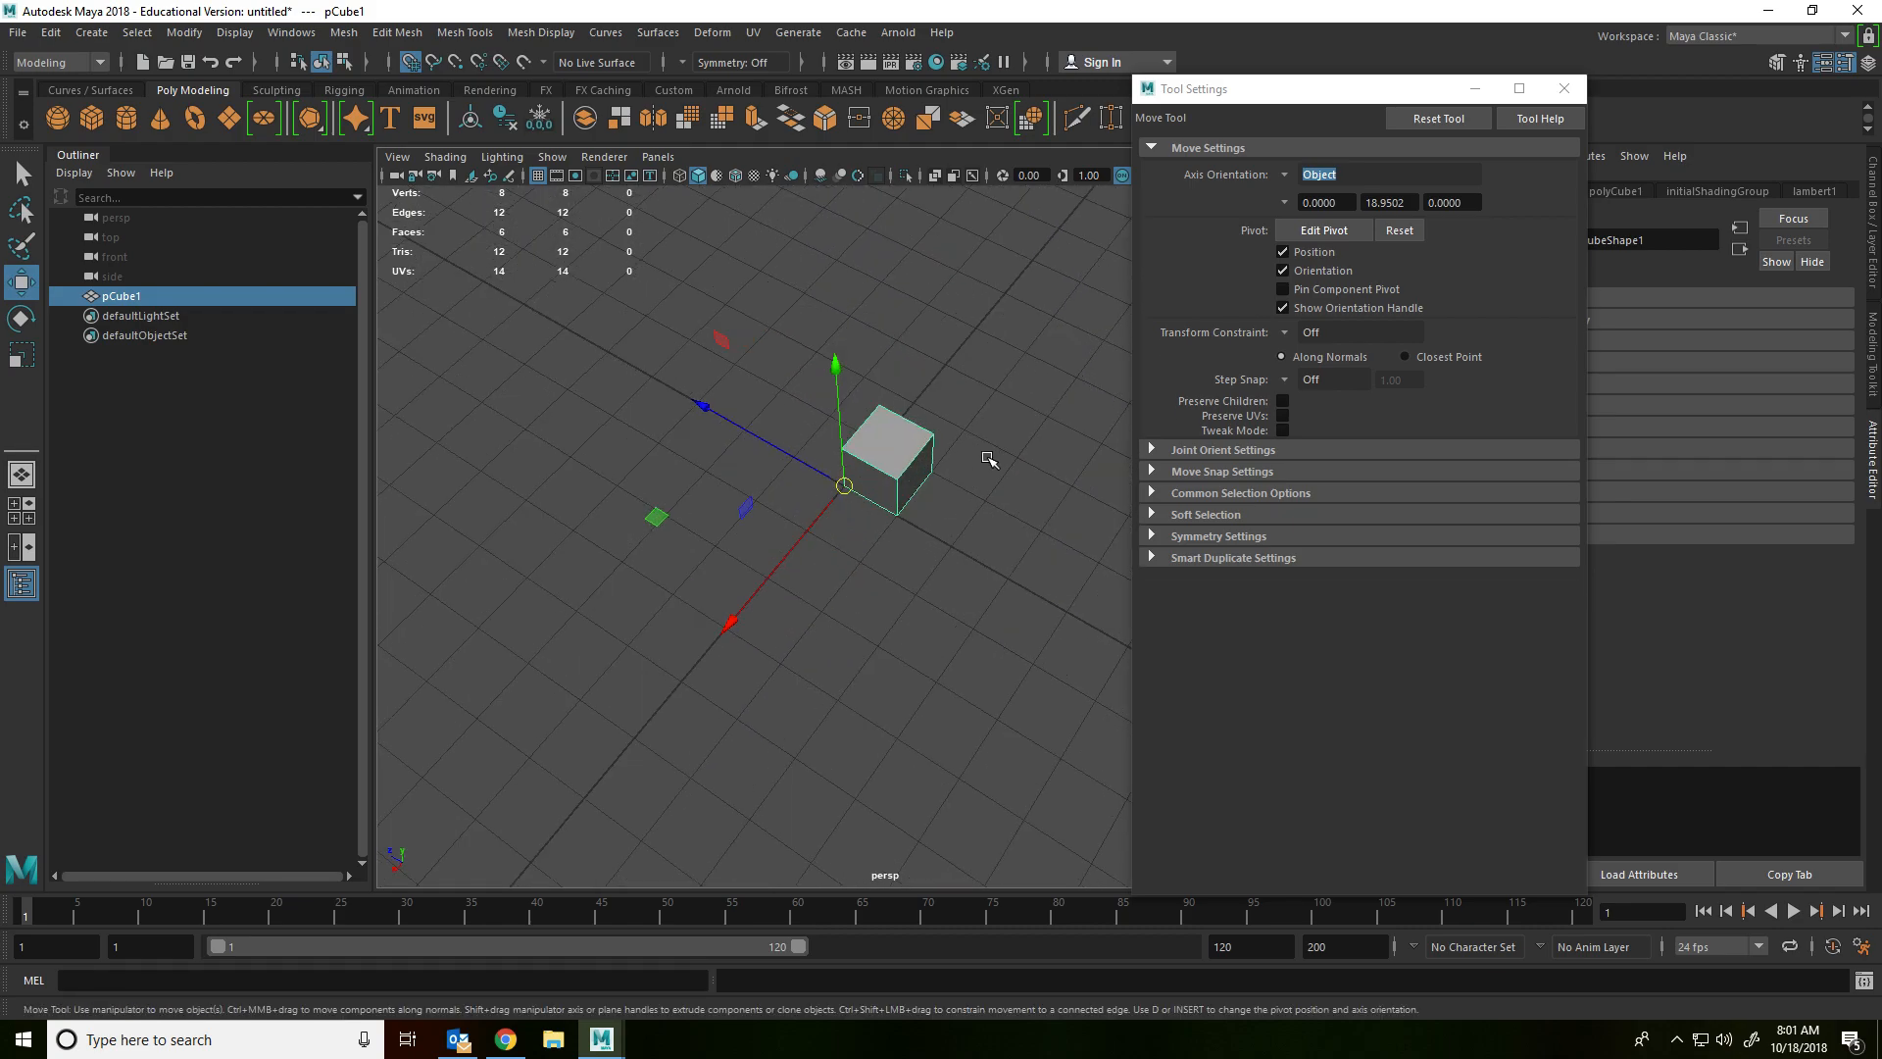
pyautogui.keyDown('alt'); pyautogui.moveTo(988, 459); pyautogui.dragTo(885, 501, button='middle'); pyautogui.keyUp('alt')
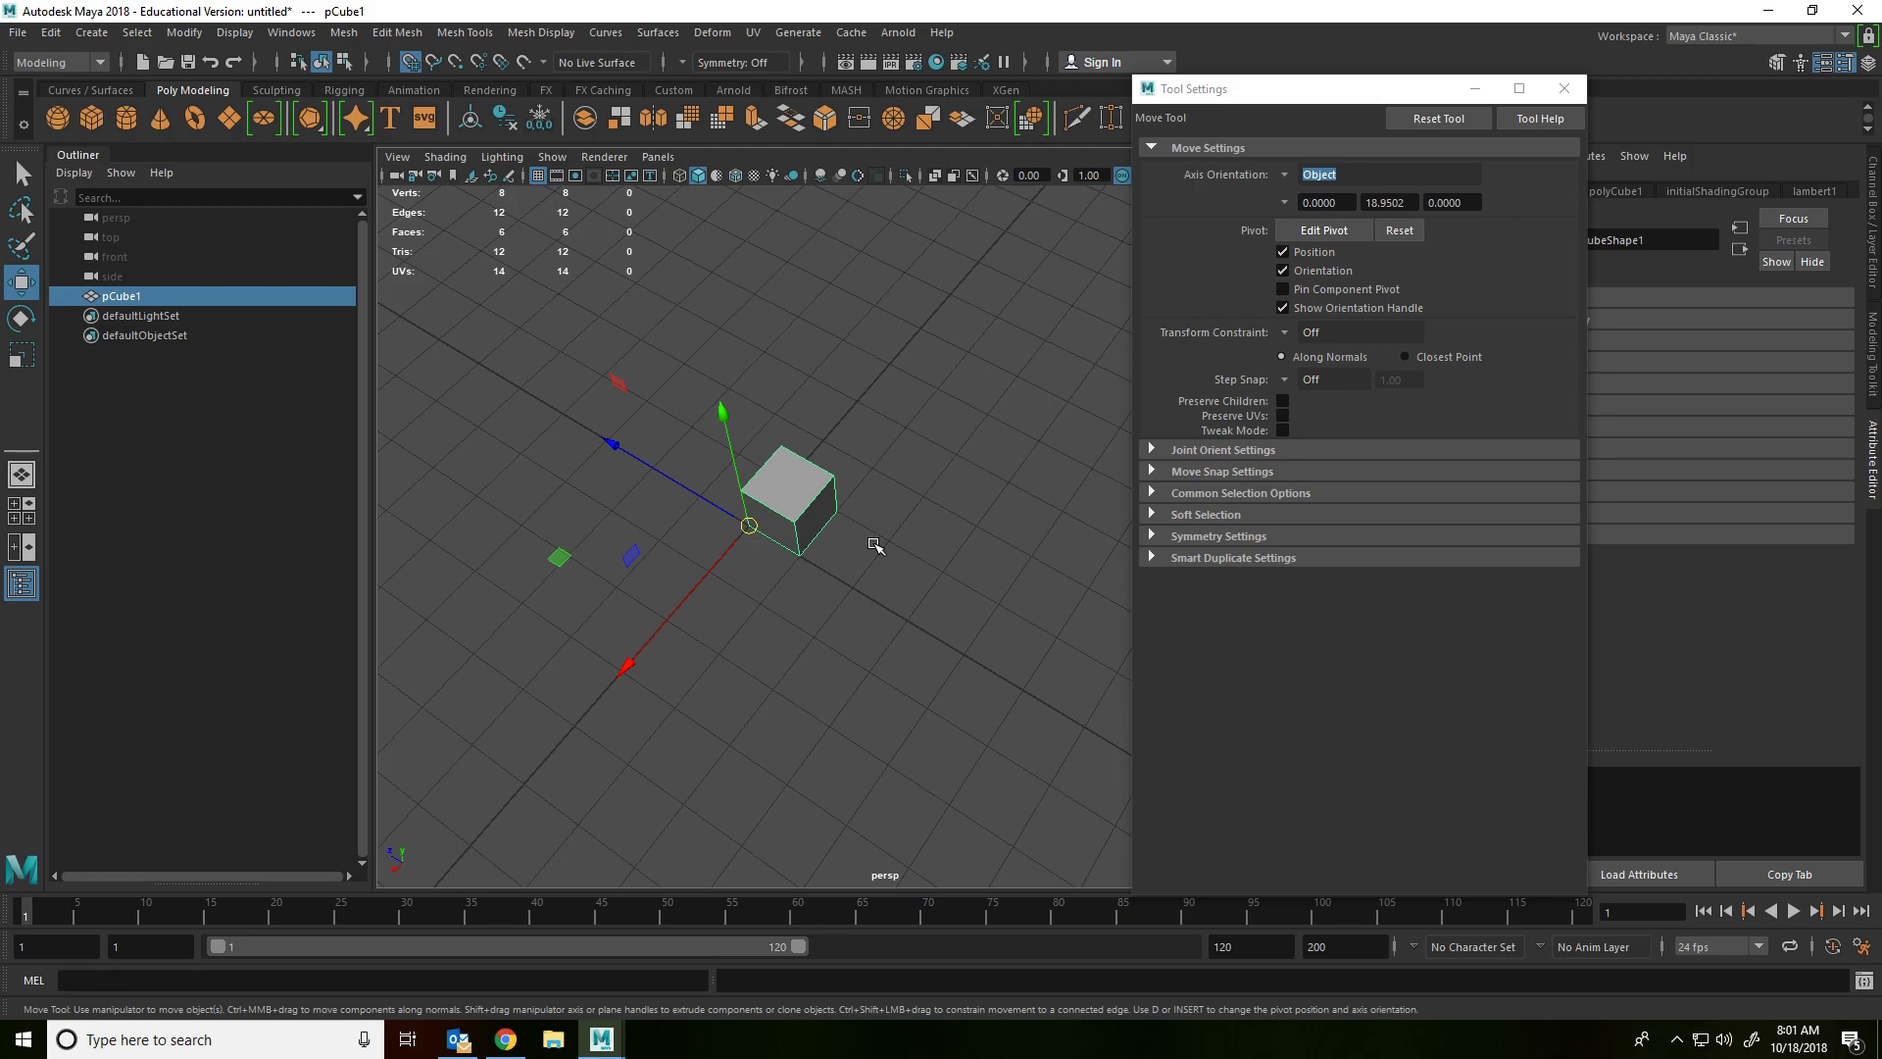
# Step: Select a side face of the cube and extrude it 8 units outward to form a long bar
pyautogui.moveTo(867, 530); pyautogui.dragTo(859, 530, button='right')
pyautogui.click(816, 527)
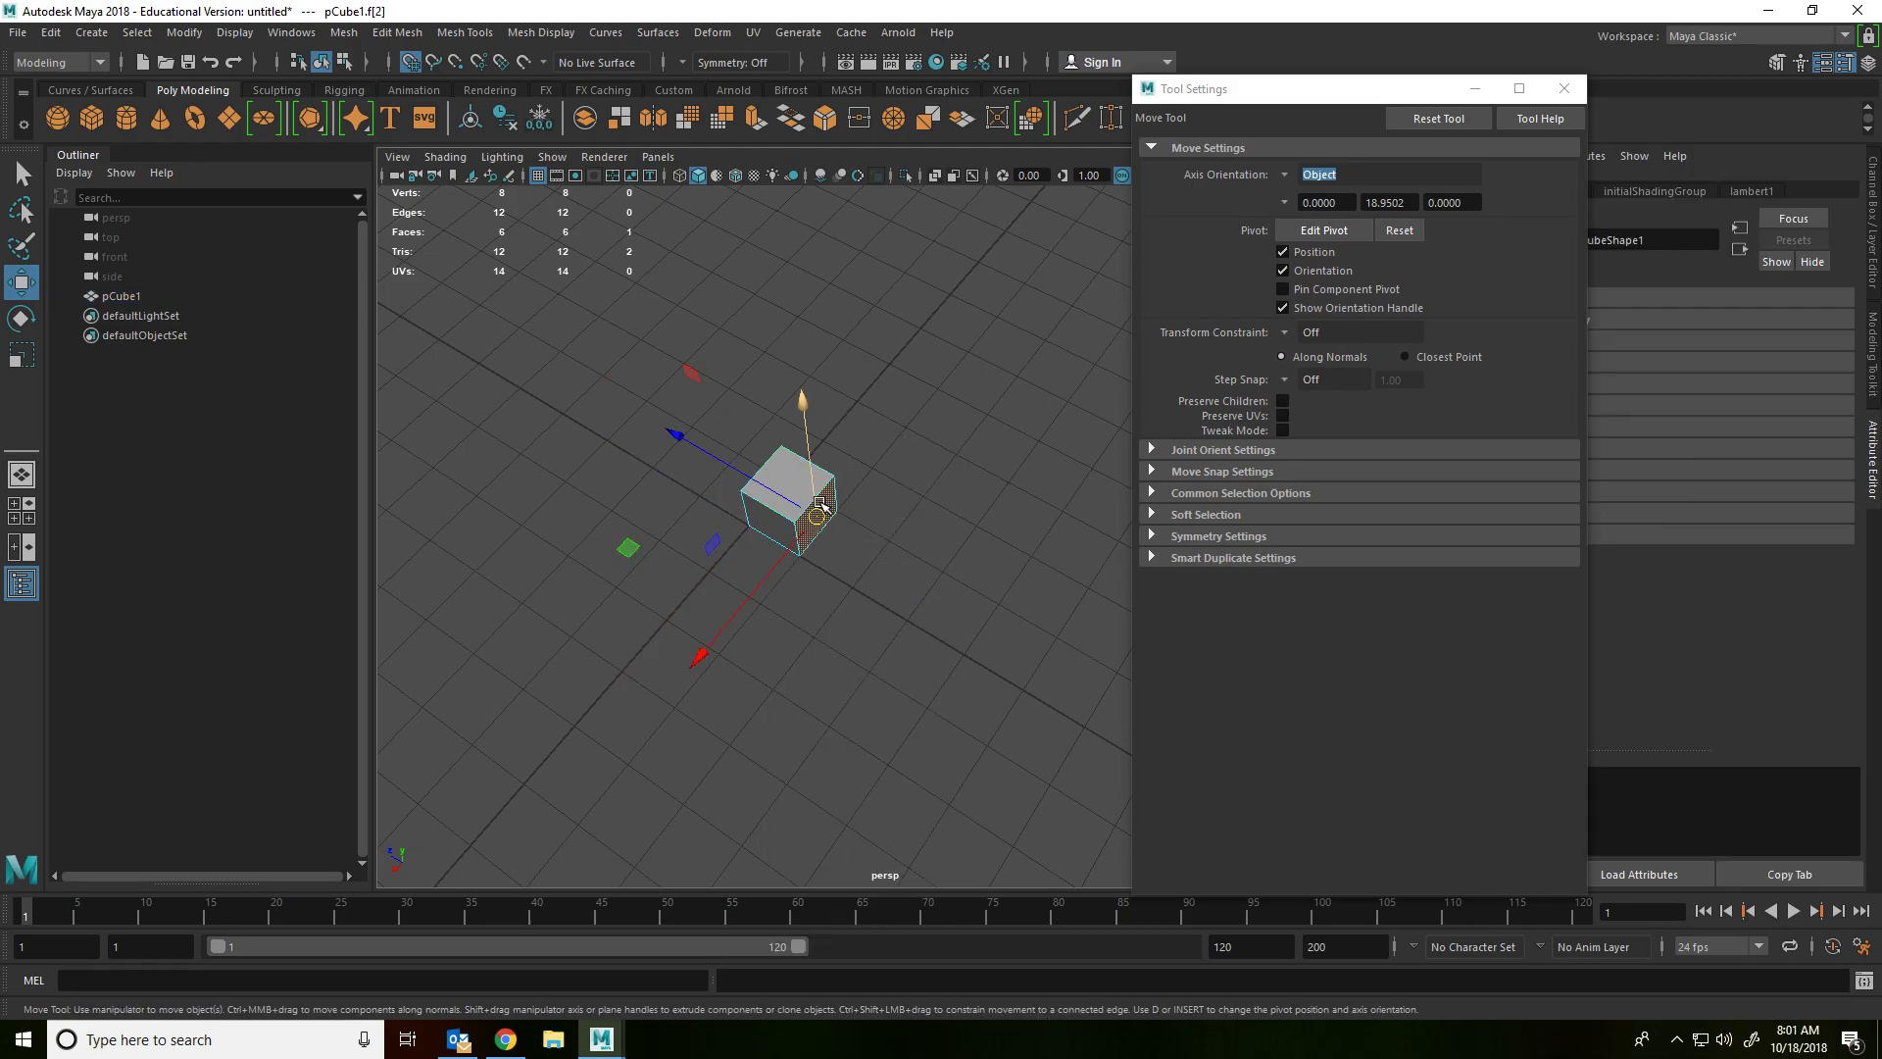
pyautogui.hotkey('ctrl', 'e')
pyautogui.scroll(-5, 927, 576)
pyautogui.moveTo(965, 597); pyautogui.dragTo(1045, 629)
pyautogui.keyDown('alt'); pyautogui.moveTo(1016, 546); pyautogui.dragTo(1042, 412); pyautogui.keyUp('alt')
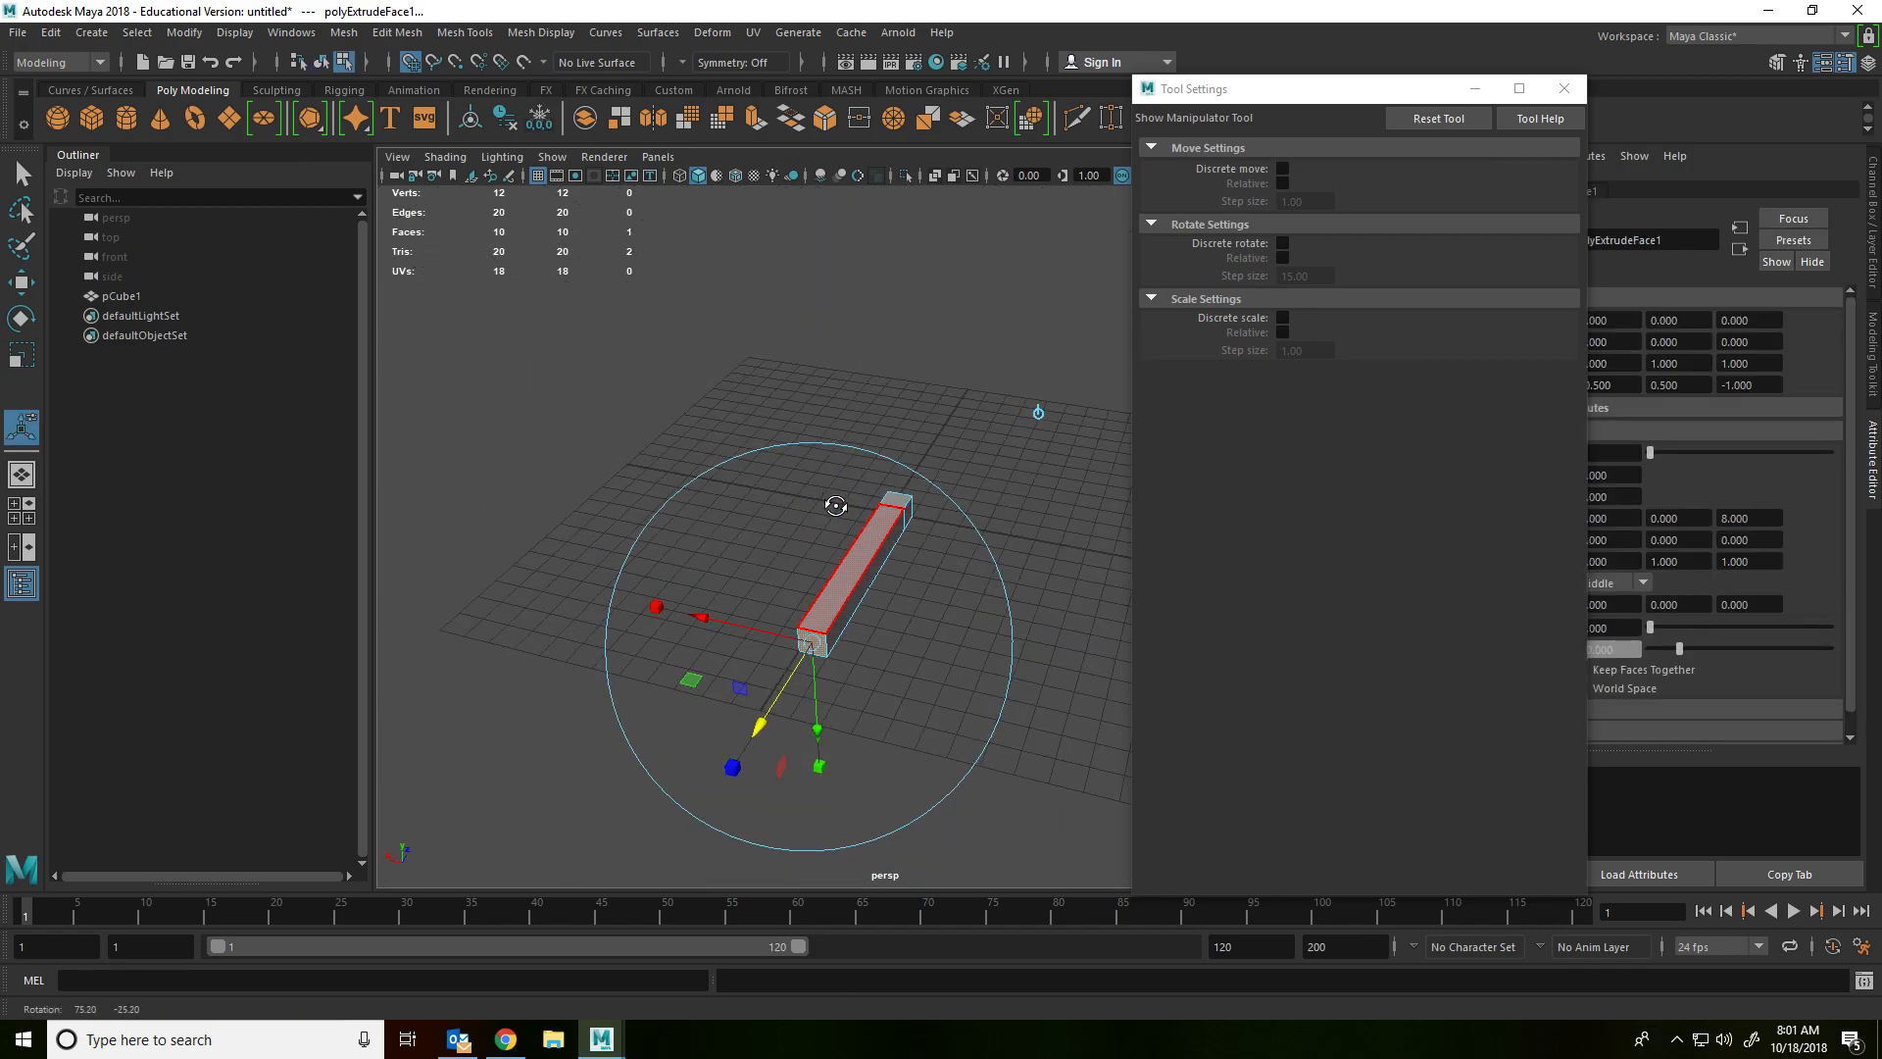
# Step: Clear the face selection and inspect the extruded bar and its end from several angles
pyautogui.keyDown('shift'); pyautogui.click(909, 517); pyautogui.keyUp('shift')
pyautogui.keyDown('shift'); pyautogui.click(884, 569); pyautogui.keyUp('shift')
pyautogui.keyDown('alt'); pyautogui.moveTo(911, 576); pyautogui.dragTo(971, 600); pyautogui.keyUp('alt')
pyautogui.scroll(-5, 971, 601)
pyautogui.moveTo(781, 589); pyautogui.dragTo(907, 613)
pyautogui.click(786, 517)
pyautogui.scroll(3, 792, 538)
pyautogui.keyDown('alt'); pyautogui.moveTo(785, 516); pyautogui.dragTo(1051, 520); pyautogui.keyUp('alt')
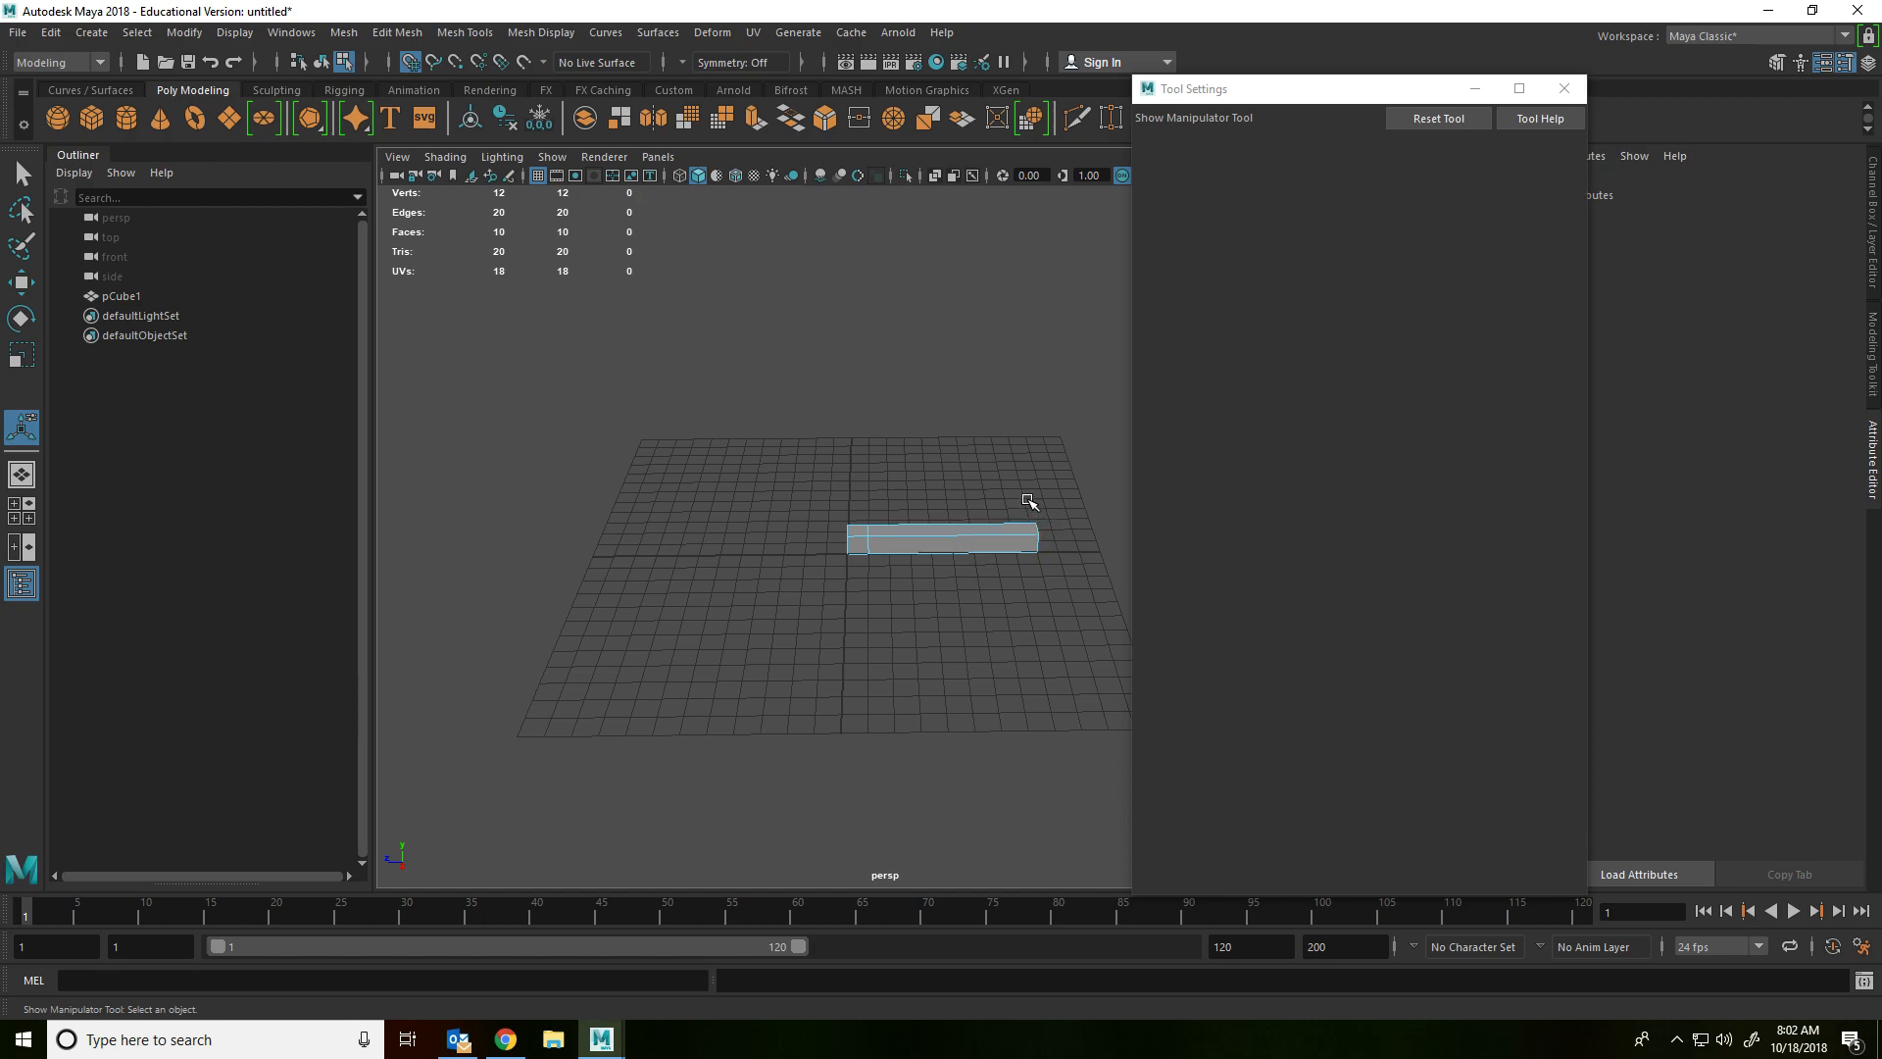
pyautogui.keyDown('alt'); pyautogui.moveTo(1029, 499); pyautogui.dragTo(798, 513, button='middle'); pyautogui.keyUp('alt')
pyautogui.scroll(5, 738, 546)
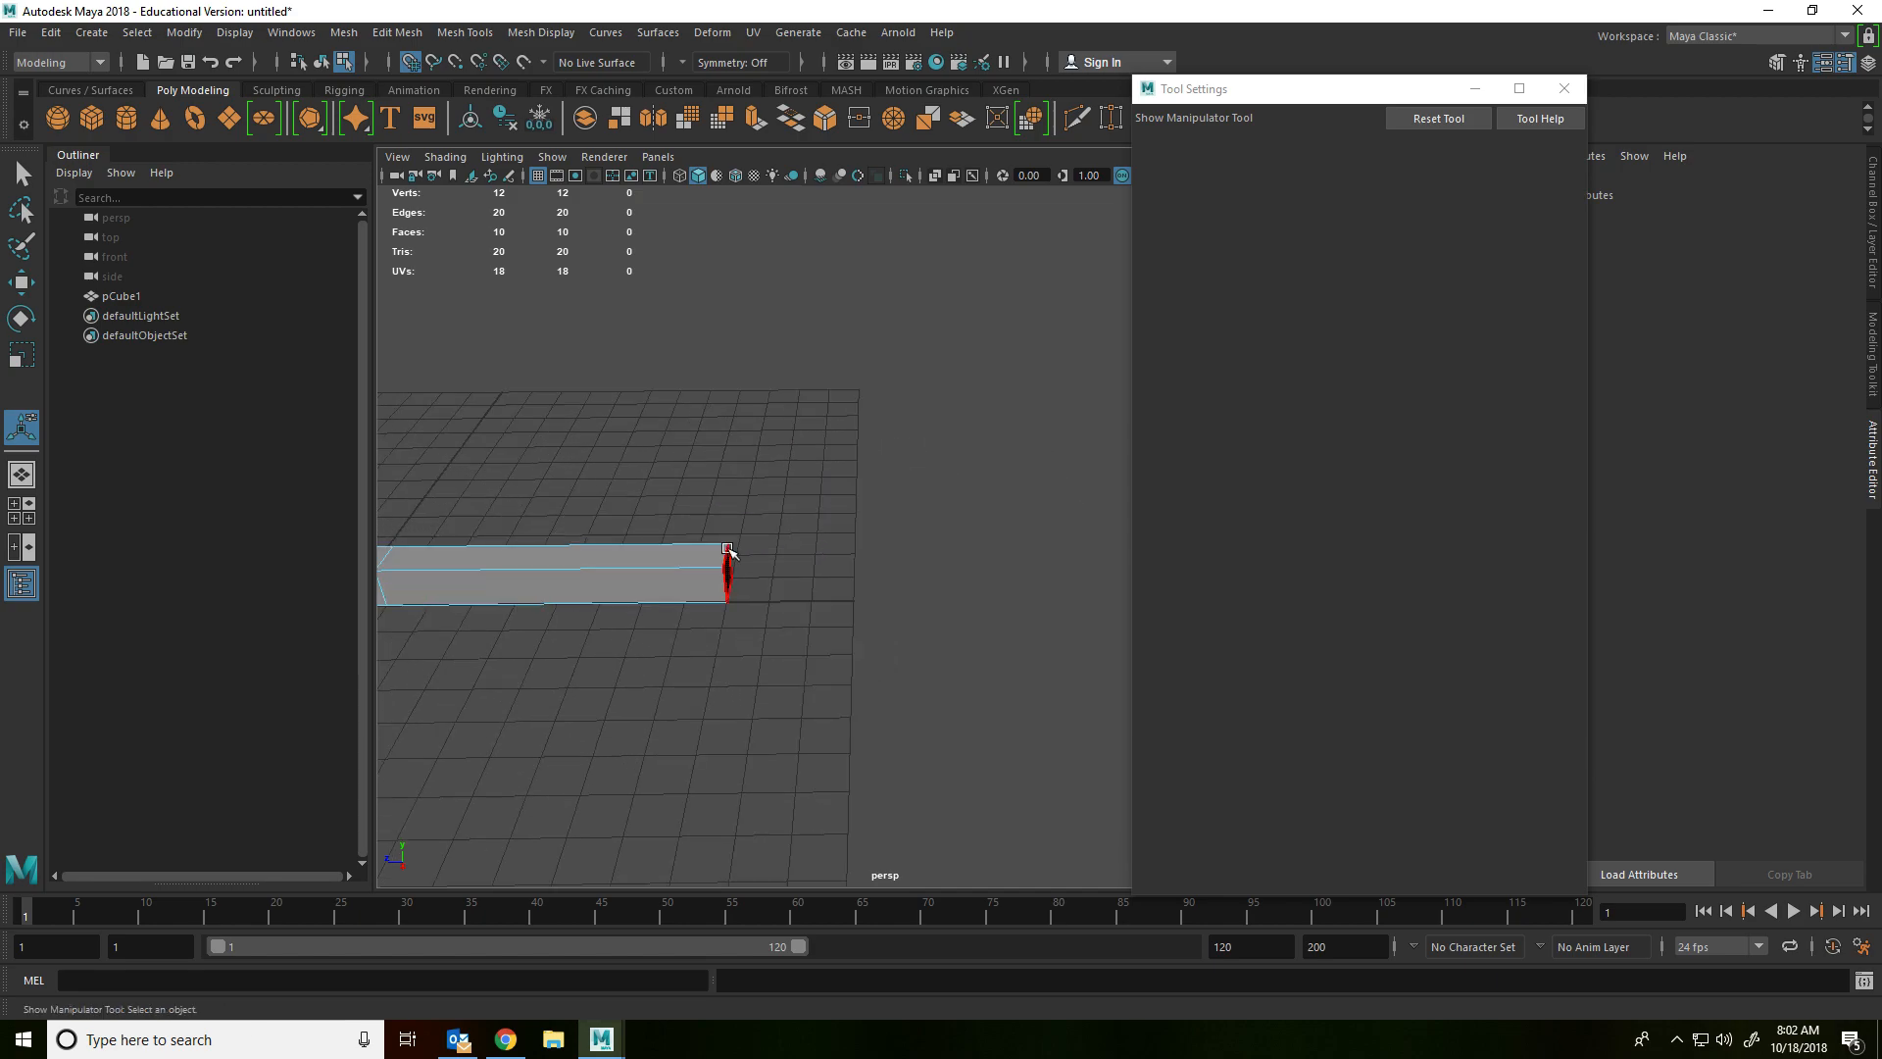
pyautogui.scroll(-4, 737, 546)
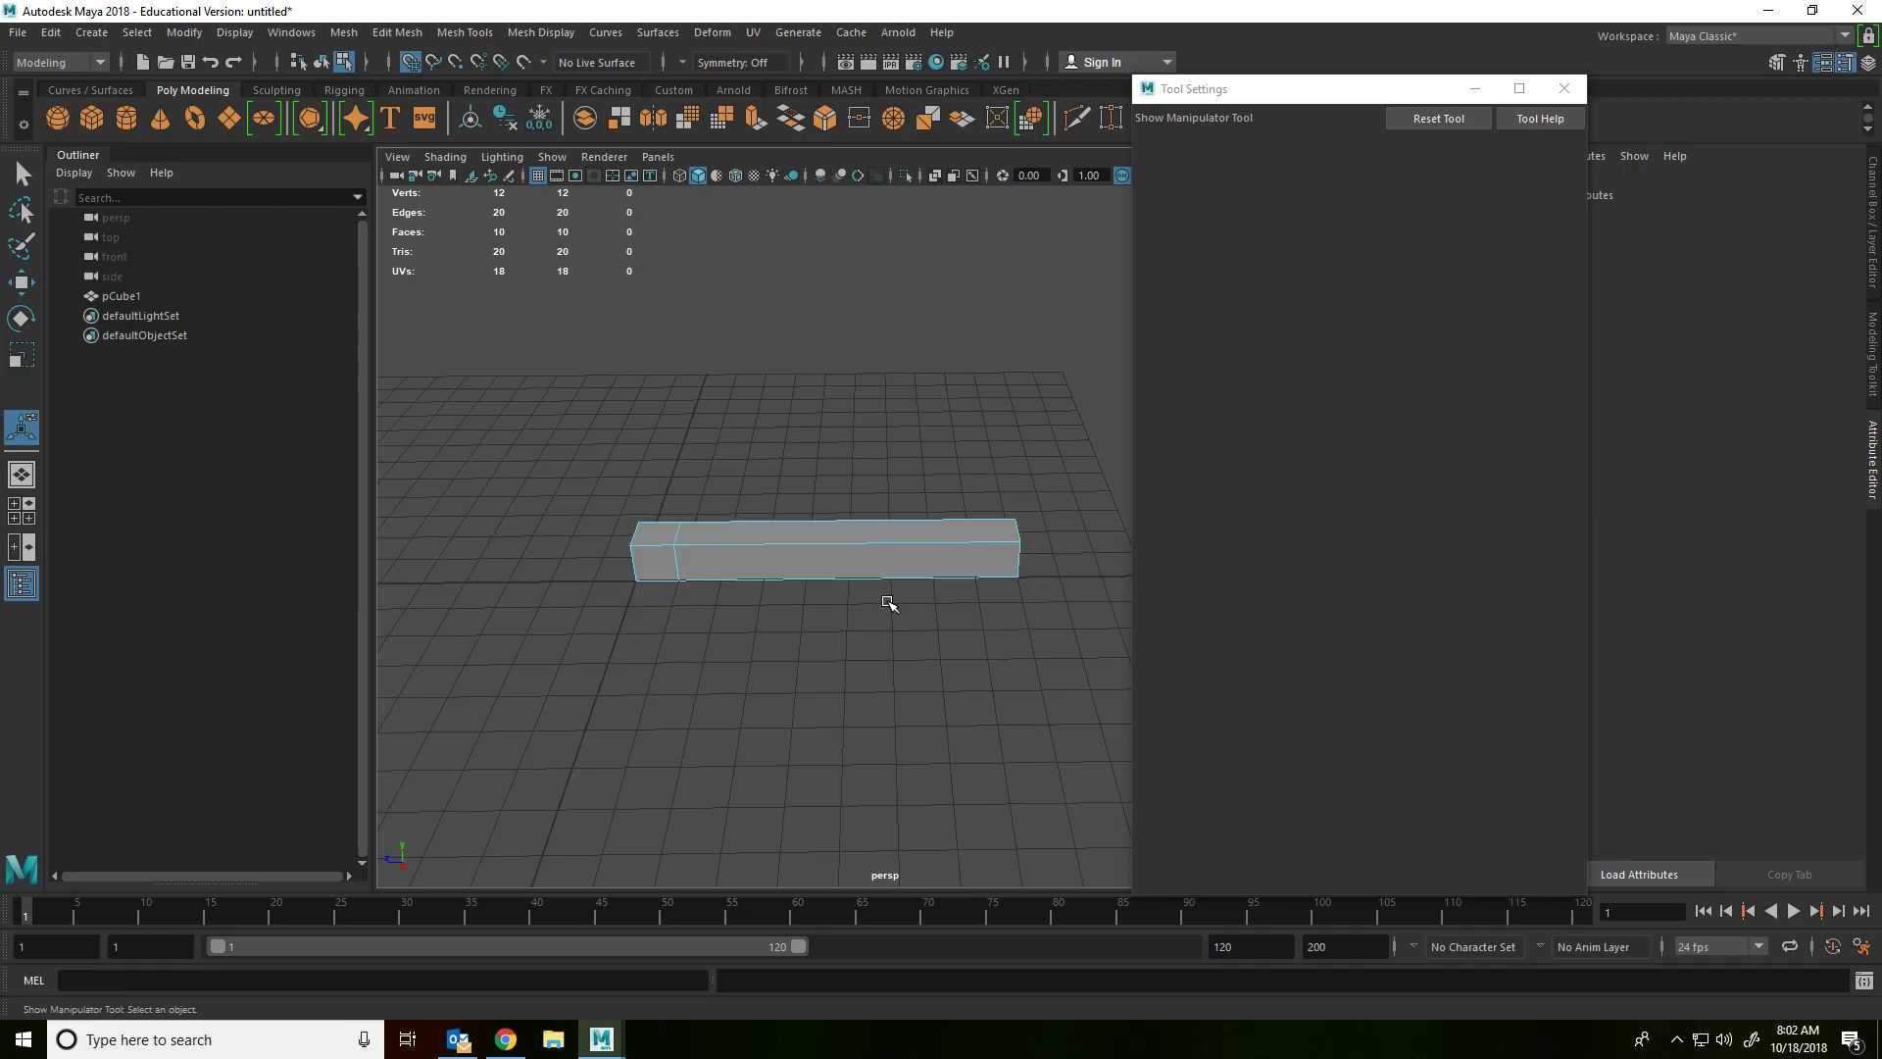
# Step: Select the bar's end face and move it outward along the bar's length to the edge of the grid
pyautogui.keyDown('alt'); pyautogui.moveTo(1096, 580); pyautogui.dragTo(1018, 589, button='middle'); pyautogui.keyUp('alt')
pyautogui.moveTo(966, 565)
pyautogui.keyDown('alt'); pyautogui.mouseDown()
pyautogui.moveTo(861, 559)
pyautogui.moveTo(944, 583)
pyautogui.mouseUp(); pyautogui.keyUp('alt')
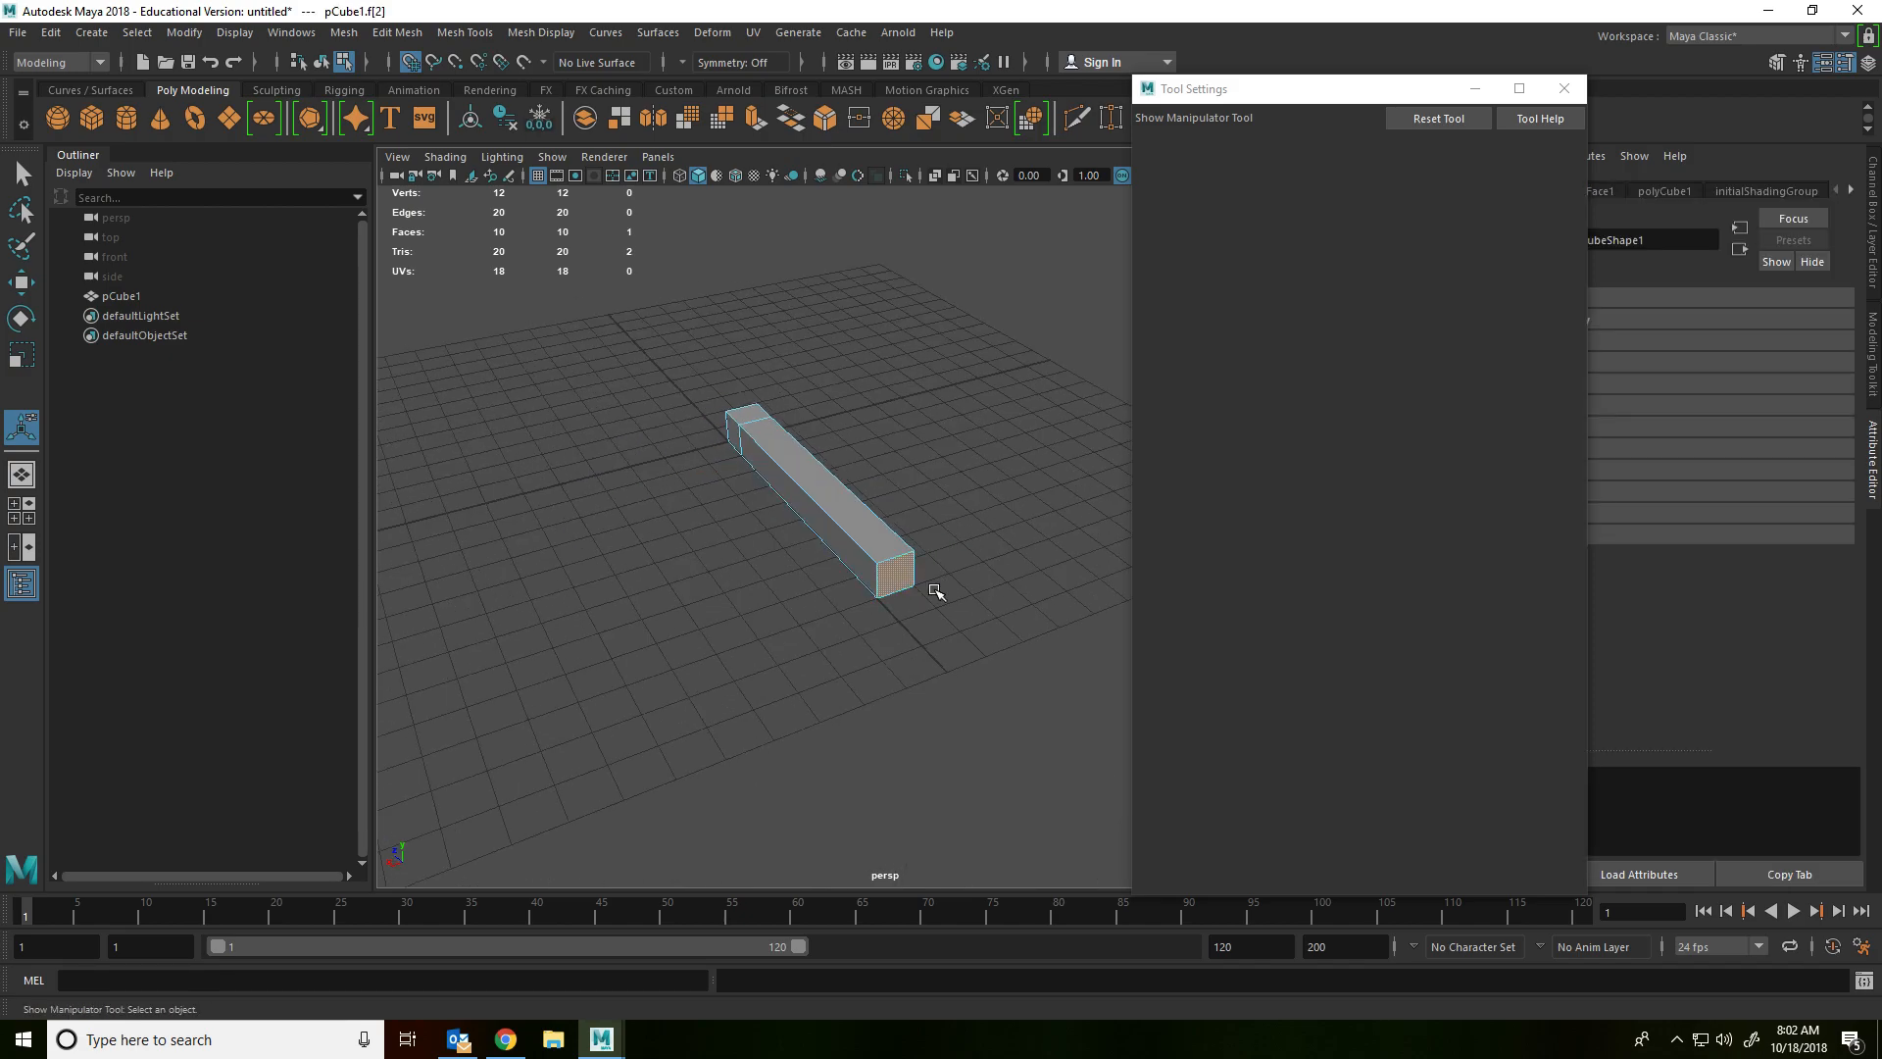
pyautogui.press('q')
pyautogui.press('w')
pyautogui.click(840, 536)
pyautogui.click(850, 521)
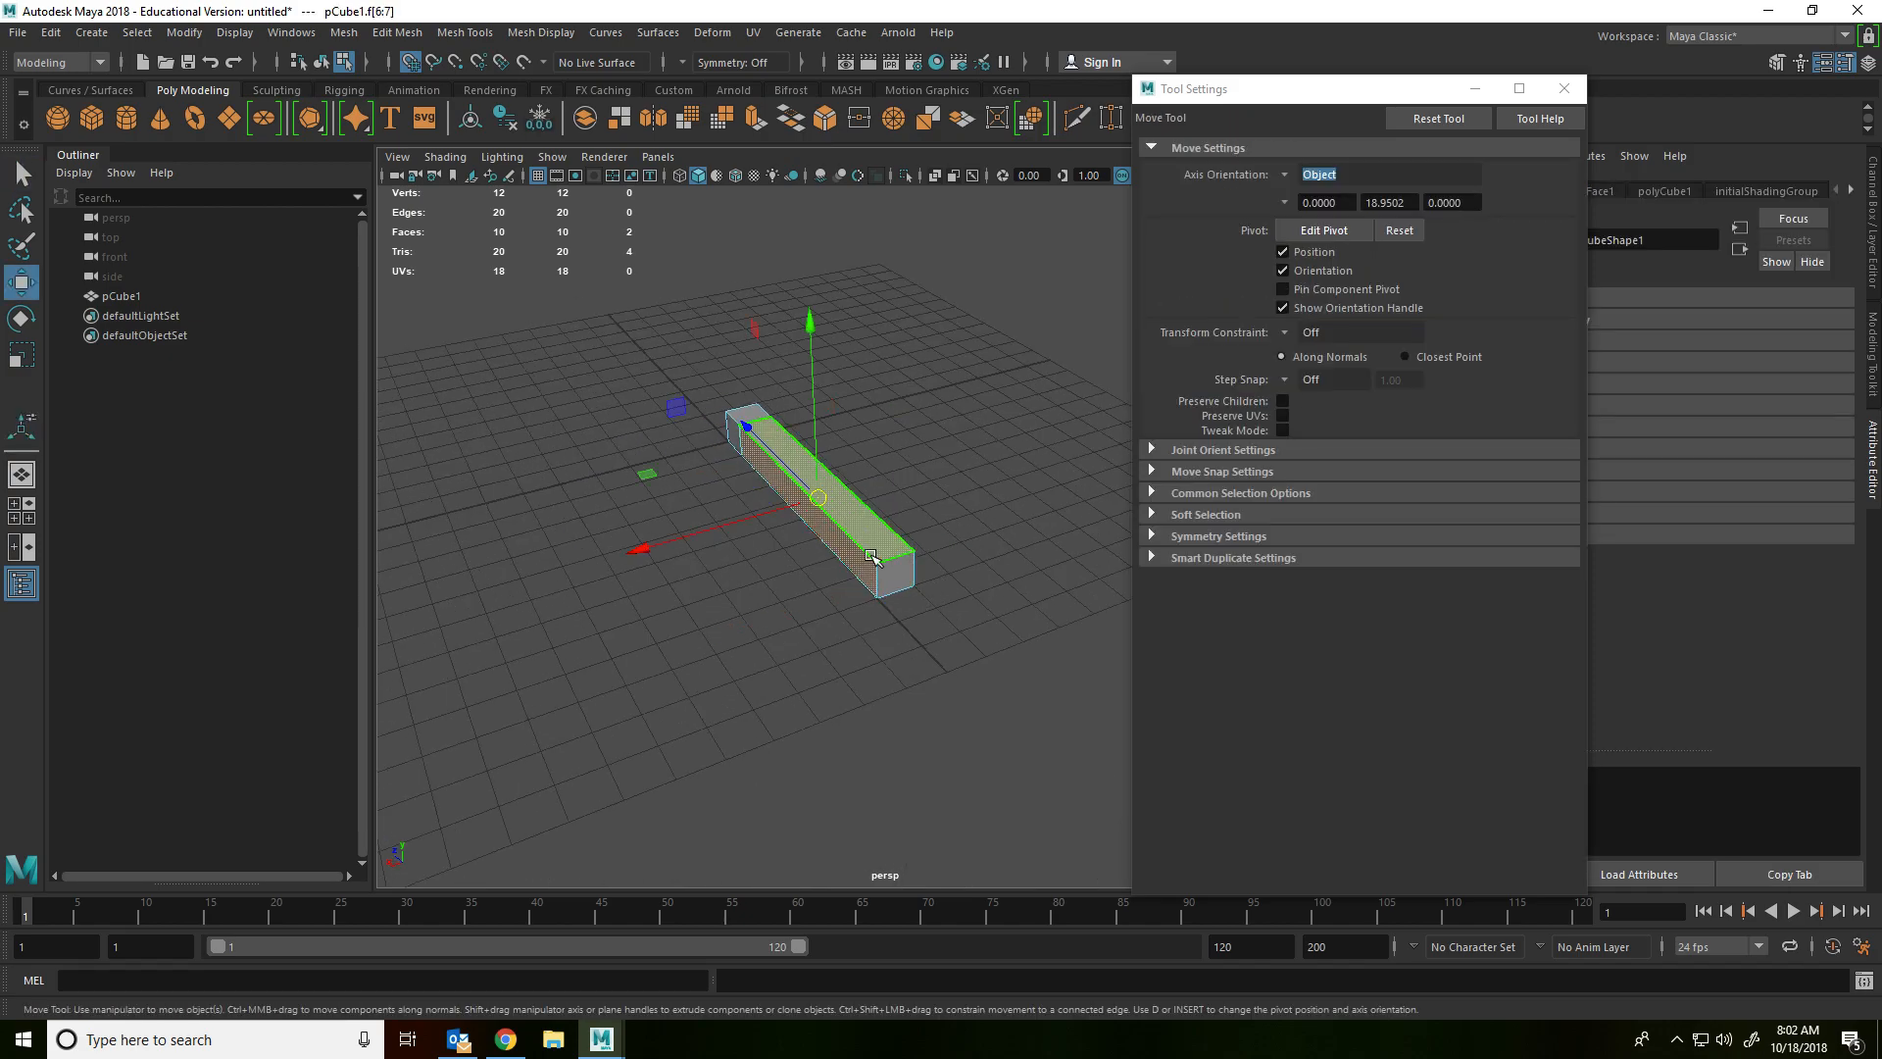
pyautogui.click(904, 581)
pyautogui.moveTo(887, 561); pyautogui.dragTo(967, 649)
pyautogui.keyDown('alt'); pyautogui.moveTo(723, 516); pyautogui.dragTo(991, 573); pyautogui.keyUp('alt')
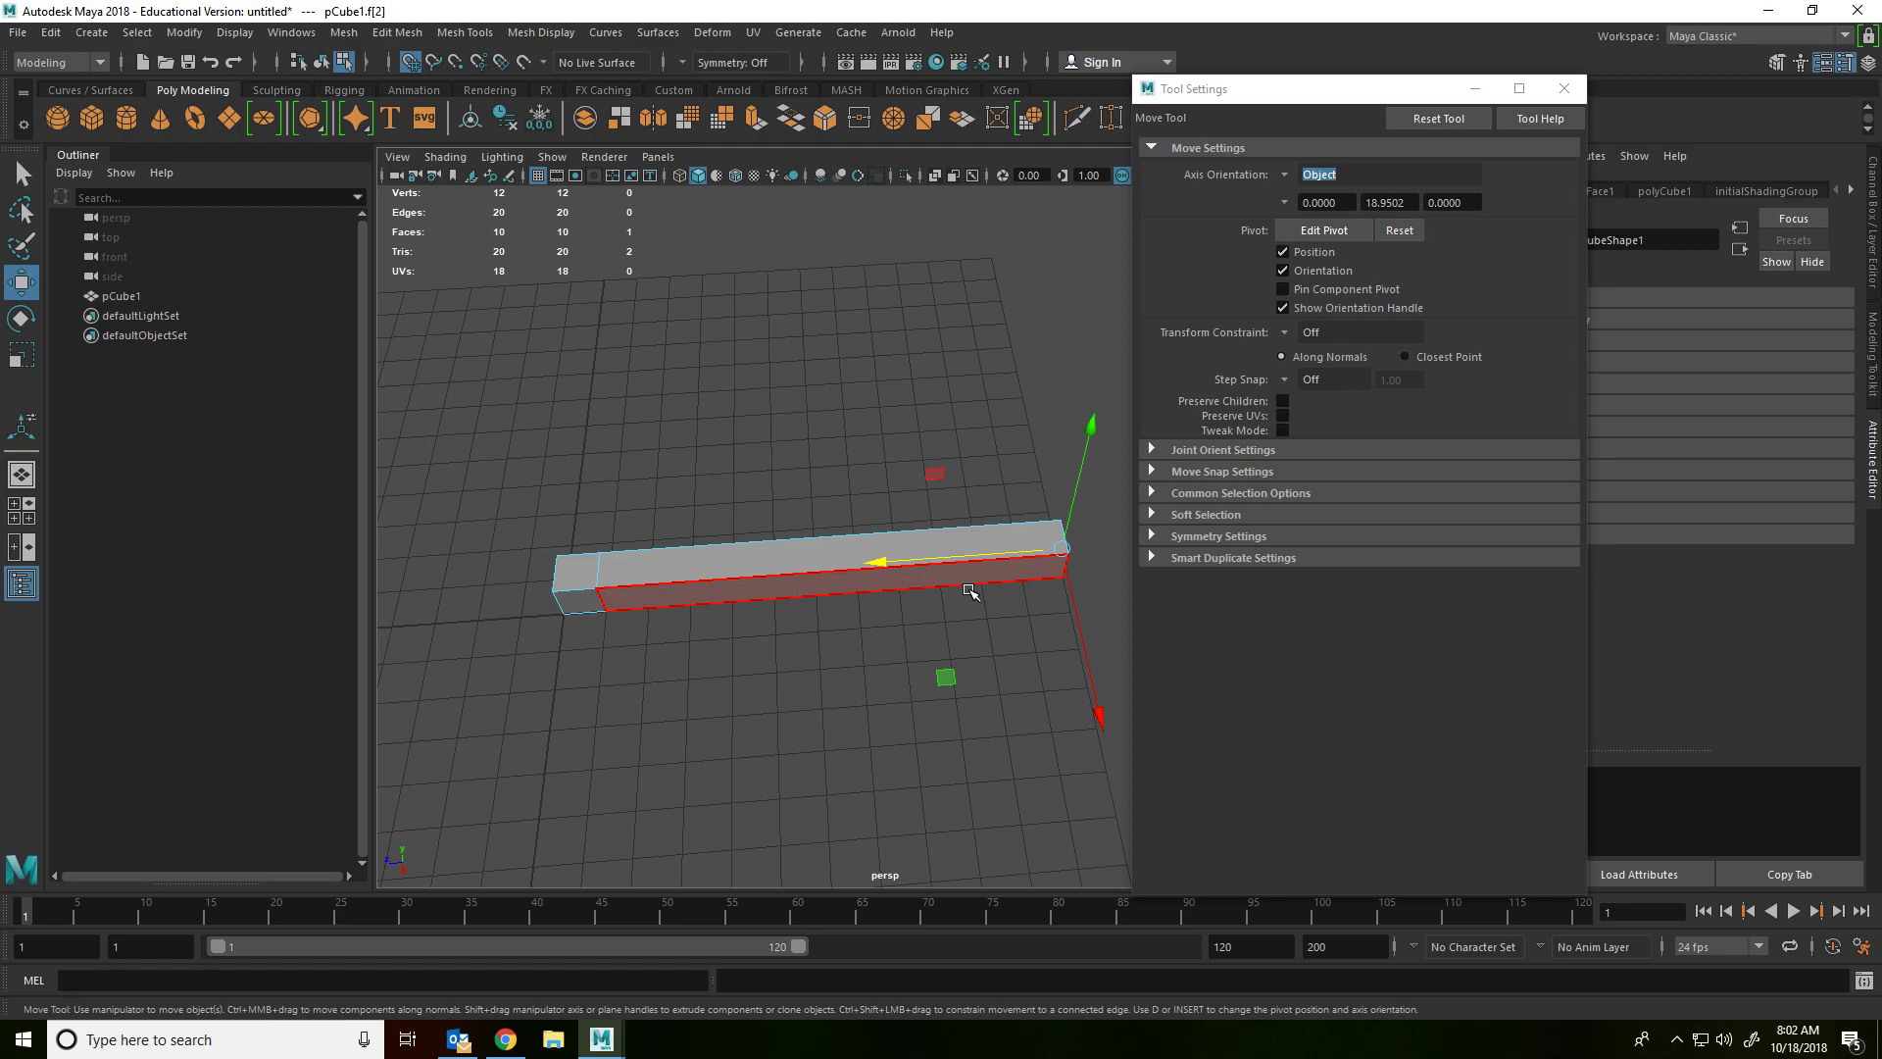
# Step: Return the bar to object mode and check its length and corner pivot against the whole grid
pyautogui.moveTo(970, 591); pyautogui.dragTo(867, 601, button='right')
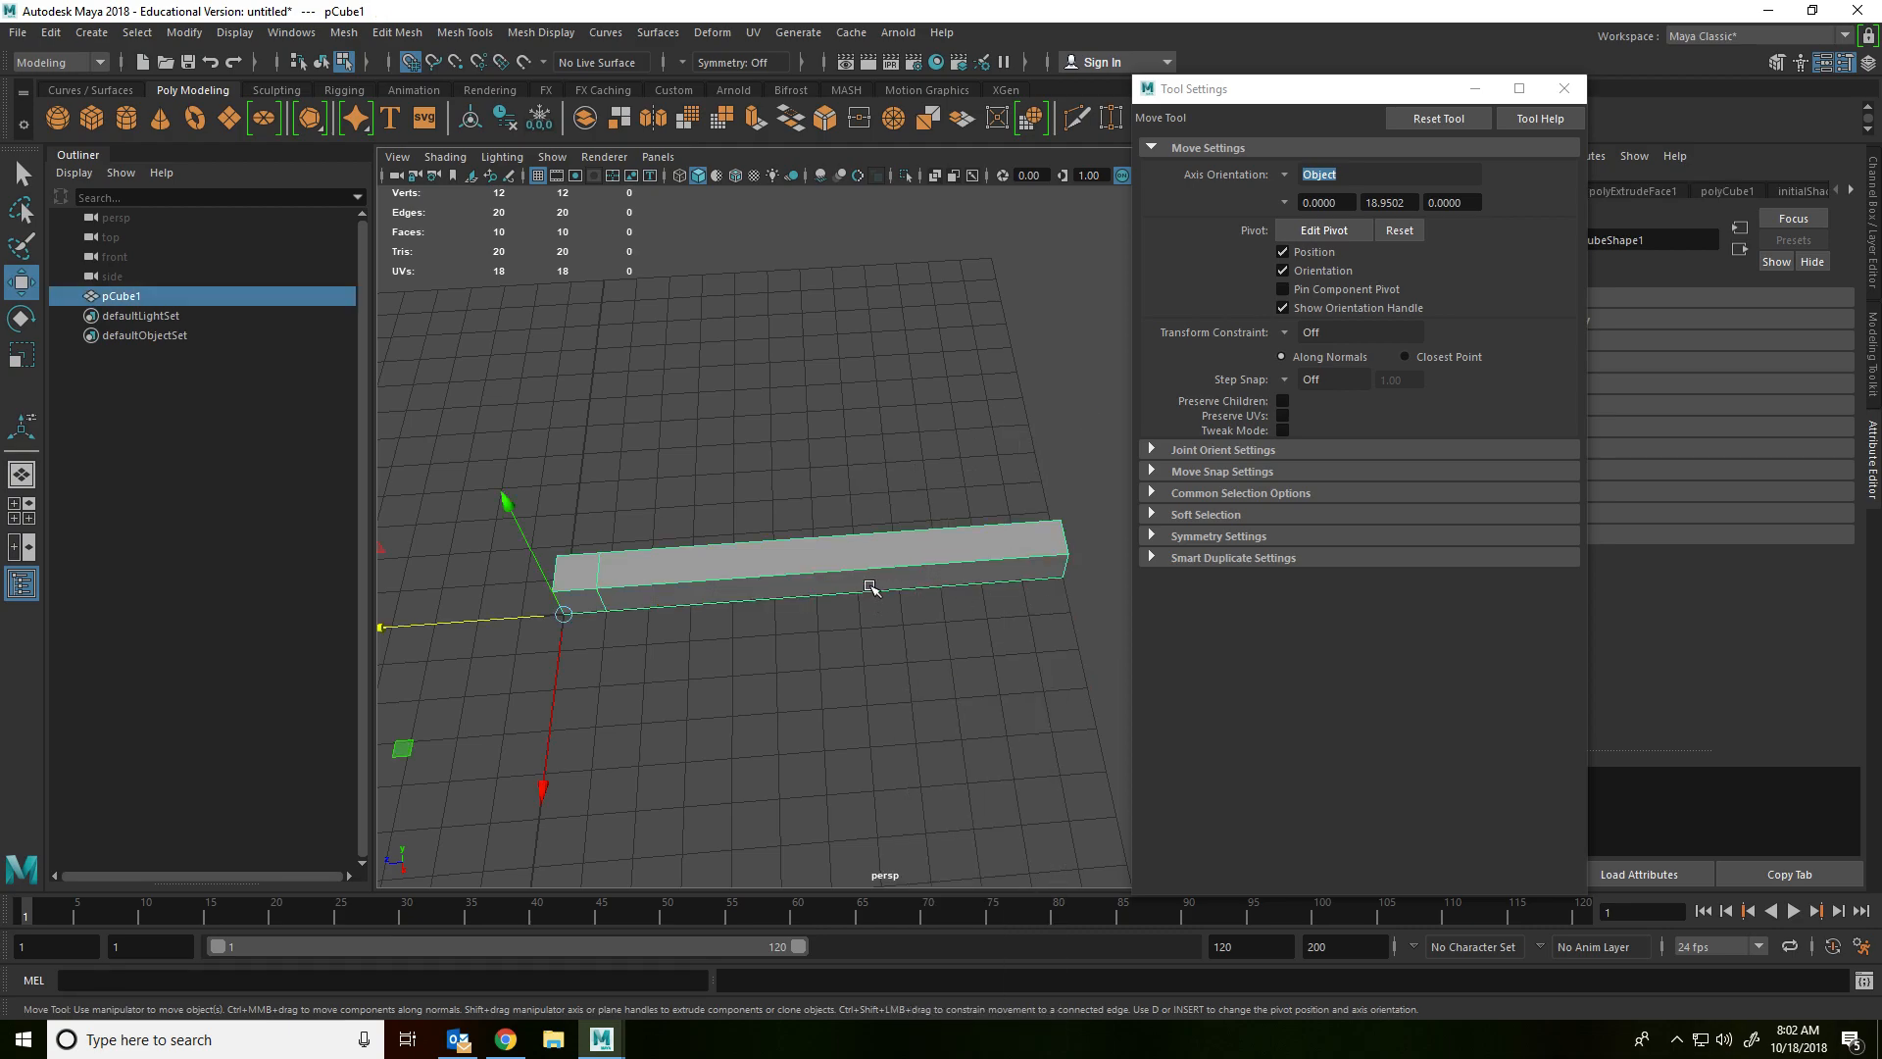
pyautogui.scroll(-3, 869, 586)
pyautogui.scroll(-4, 978, 530)
pyautogui.scroll(-2, 931, 534)
pyautogui.scroll(5, 919, 534)
pyautogui.moveTo(920, 535); pyautogui.dragTo(992, 456, button='right')
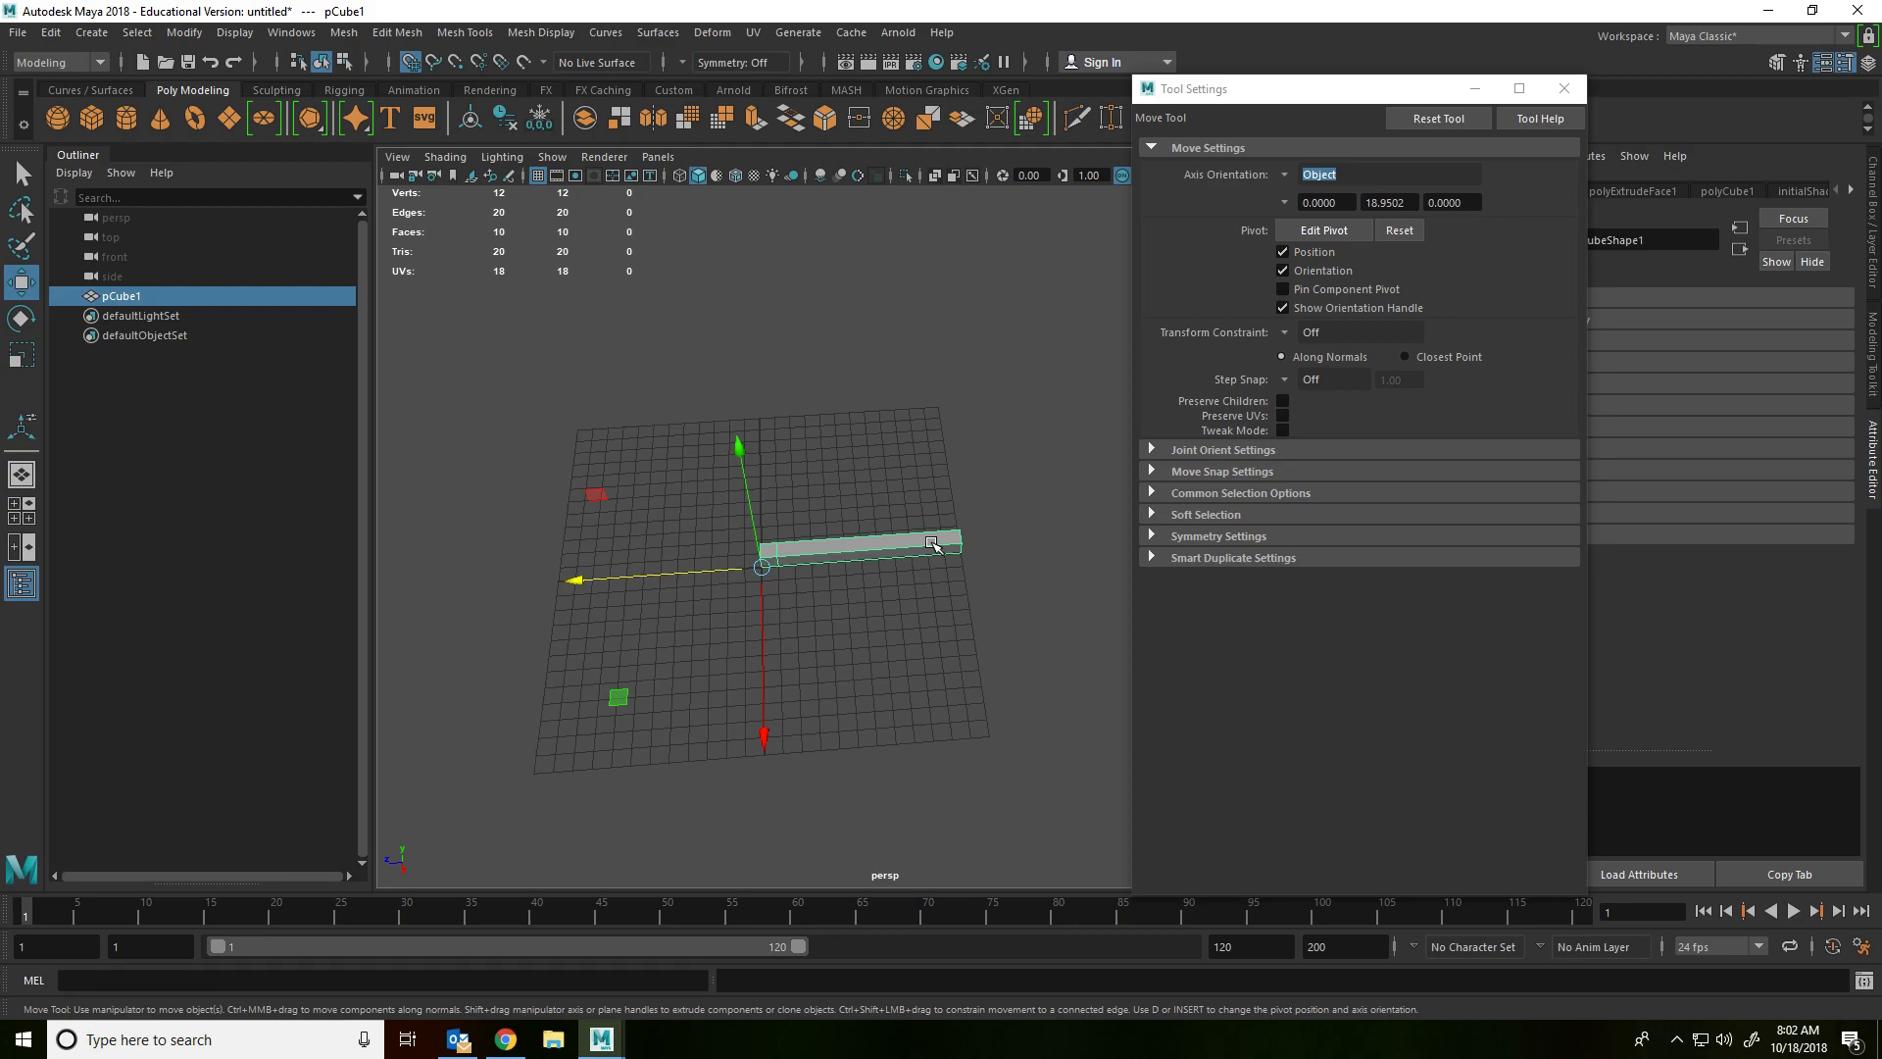
# Step: Scale the bar up along Y into a tall wall and enlarge it uniformly from its corner pivot
pyautogui.press('r')
pyautogui.scroll(-4, 774, 575)
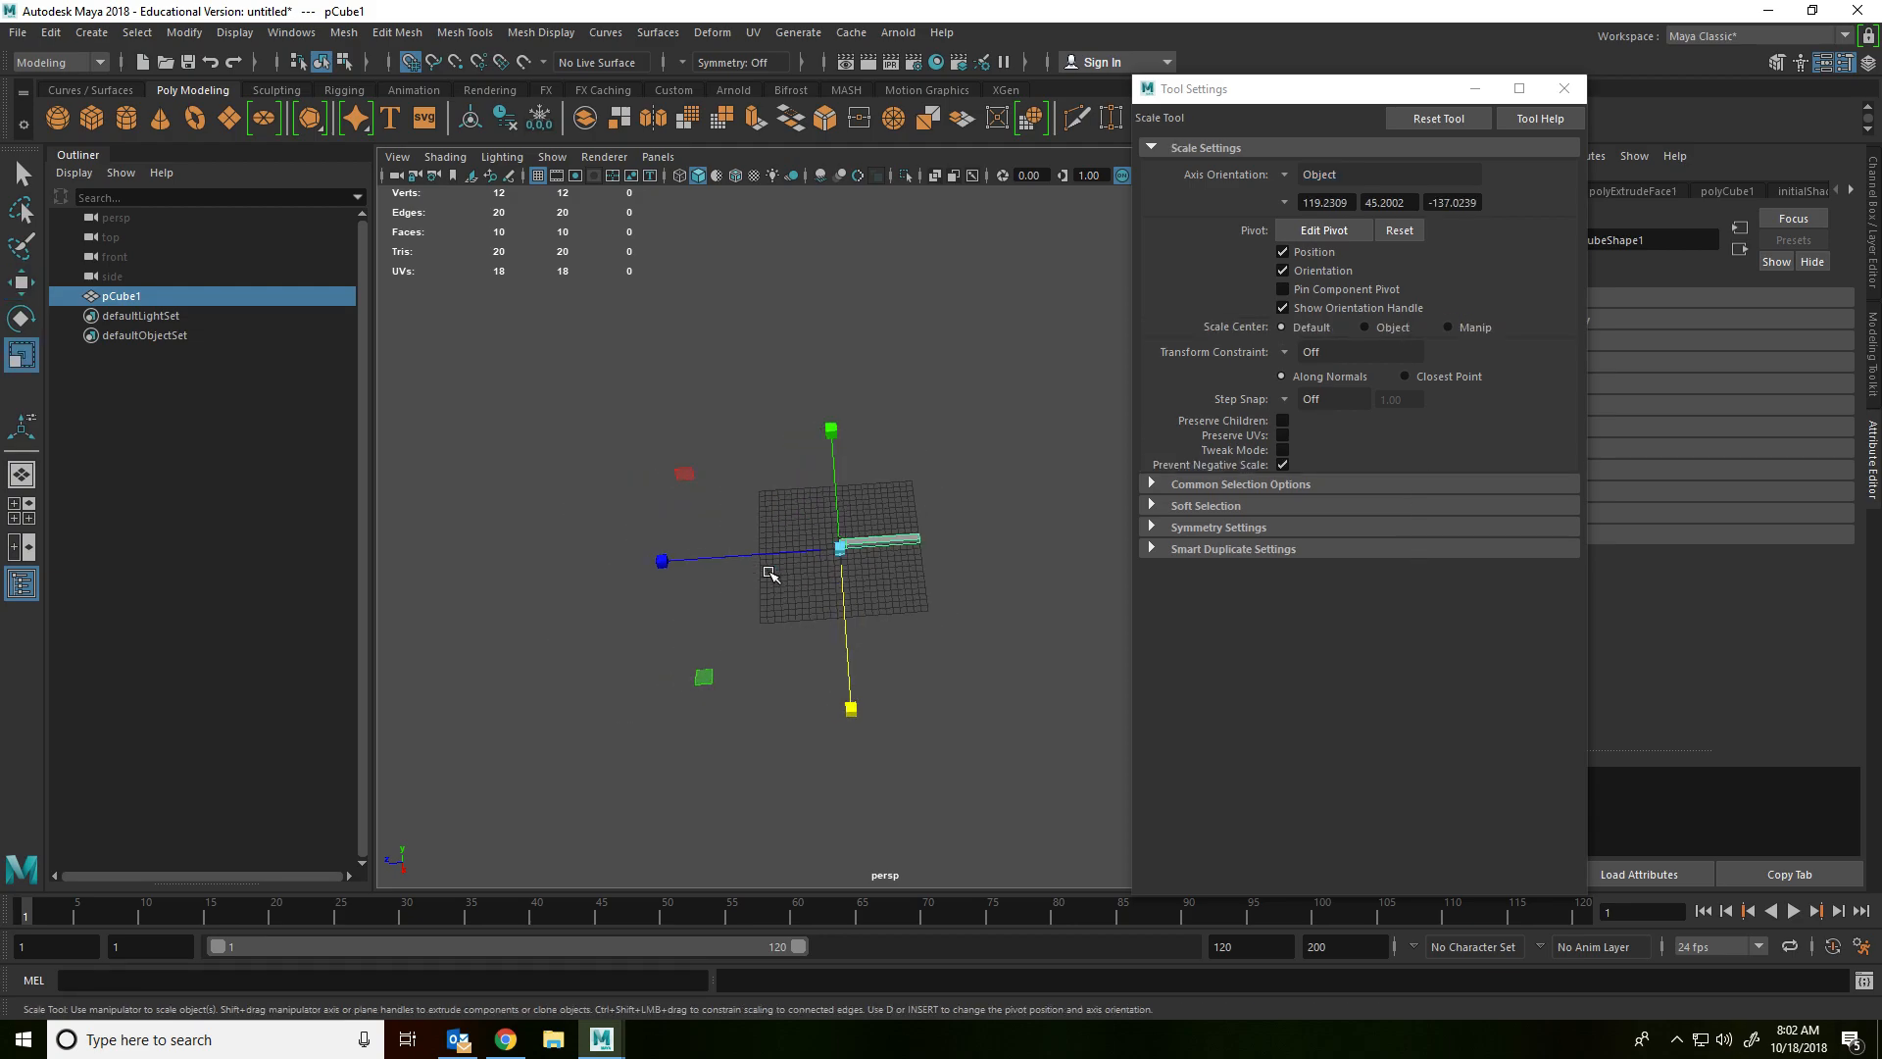
pyautogui.moveTo(849, 441); pyautogui.dragTo(857, 344)
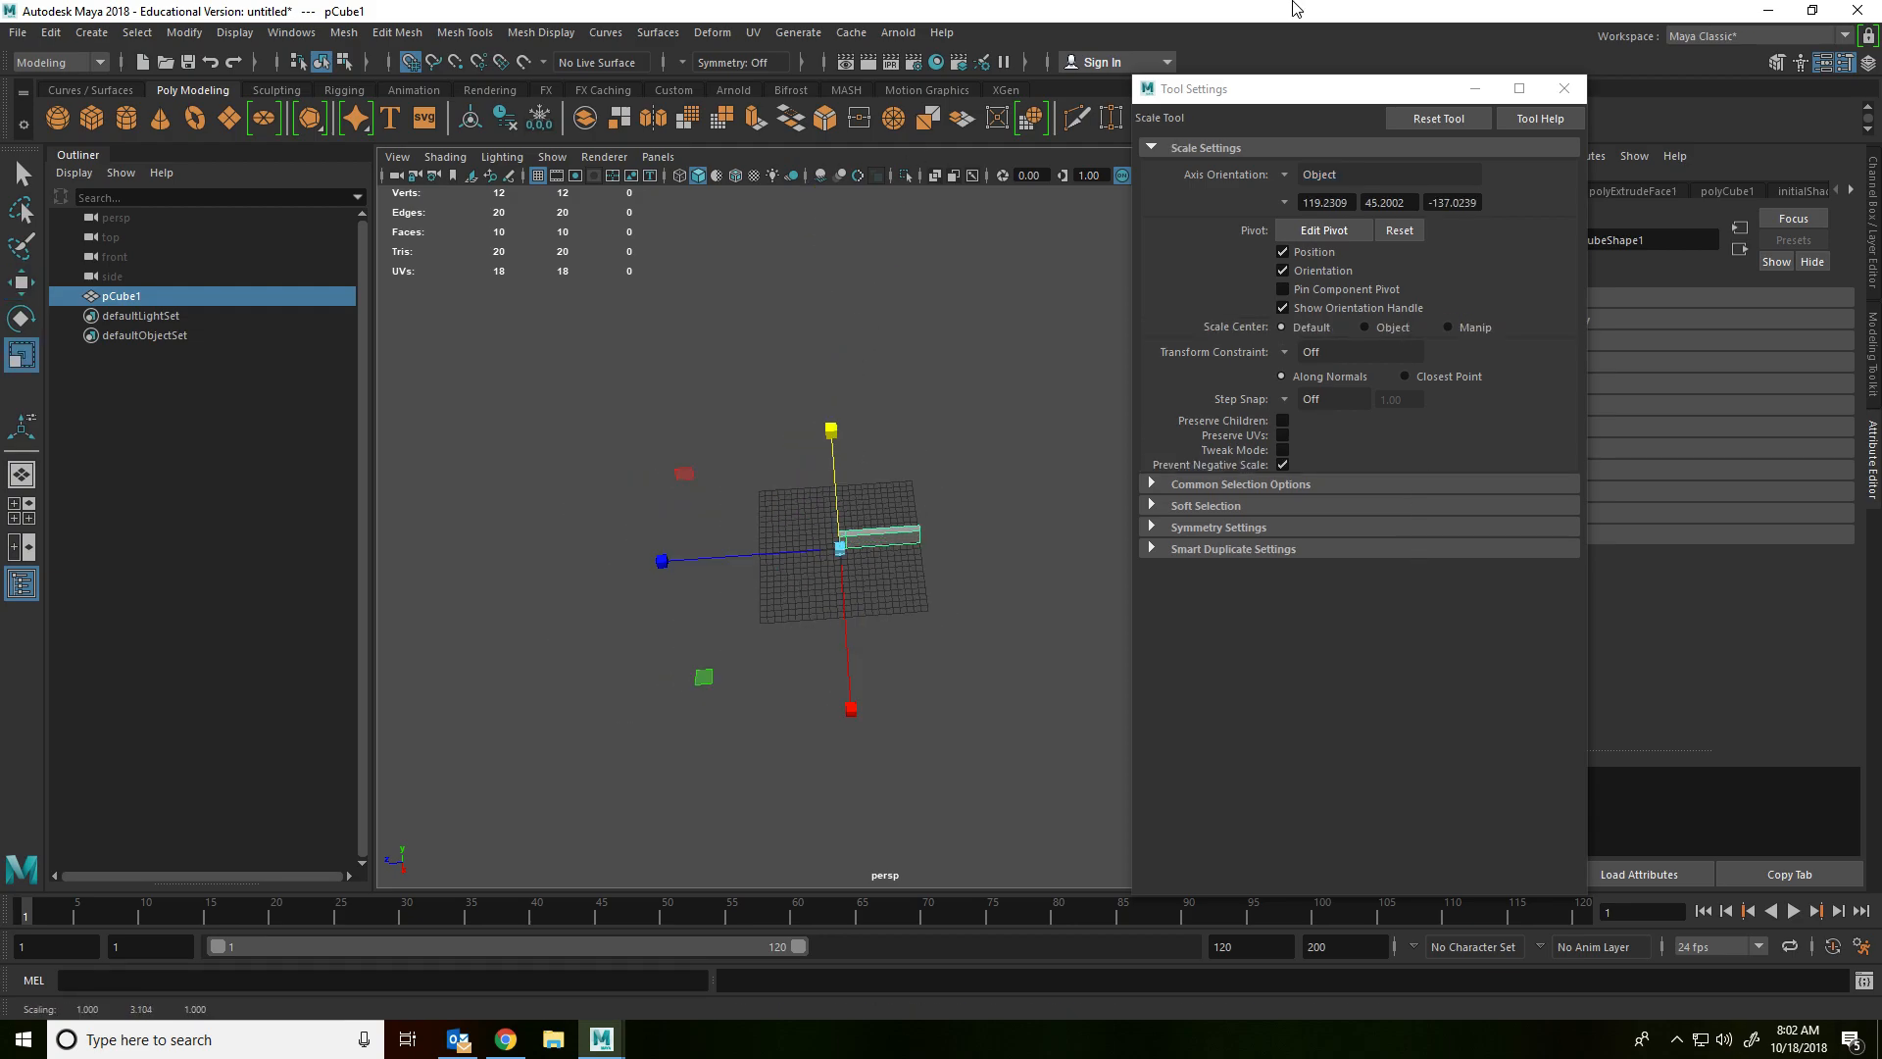
pyautogui.moveTo(836, 430); pyautogui.dragTo(821, 201)
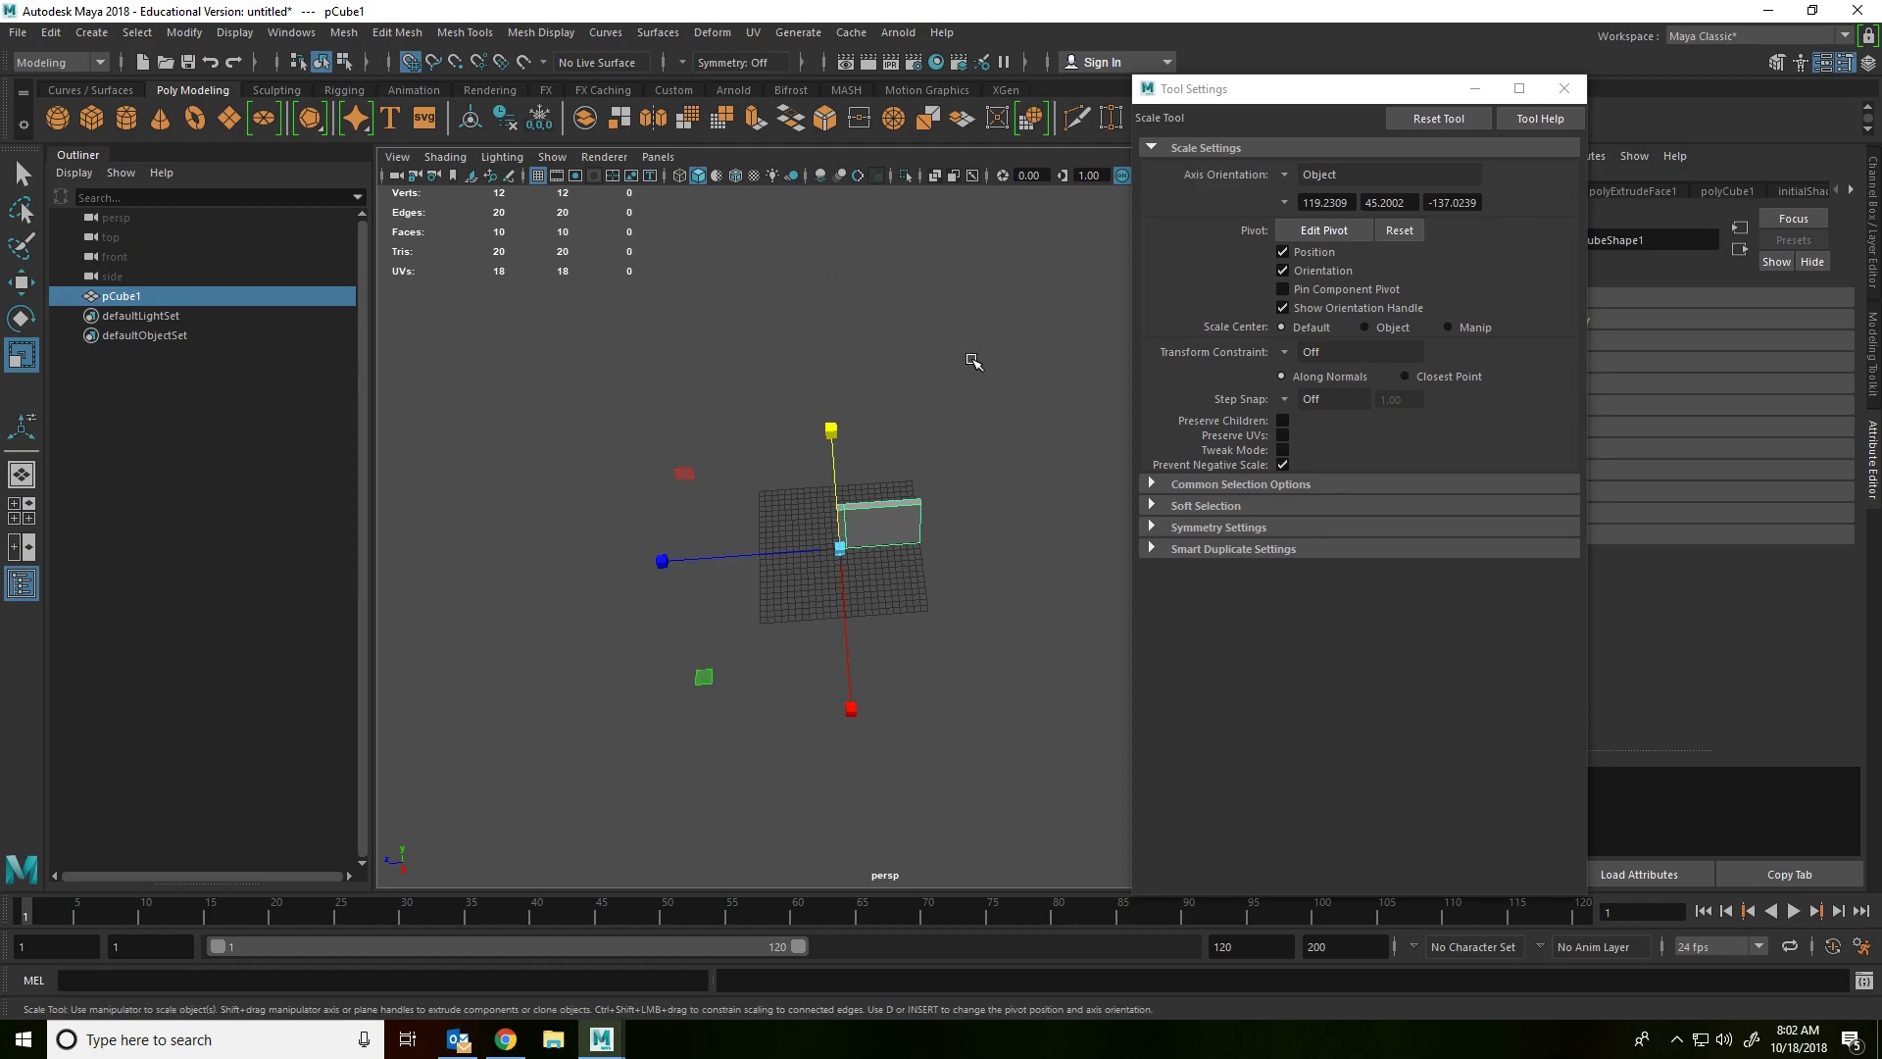
pyautogui.moveTo(851, 548); pyautogui.dragTo(1689, 9)
pyautogui.scroll(-7, 970, 425)
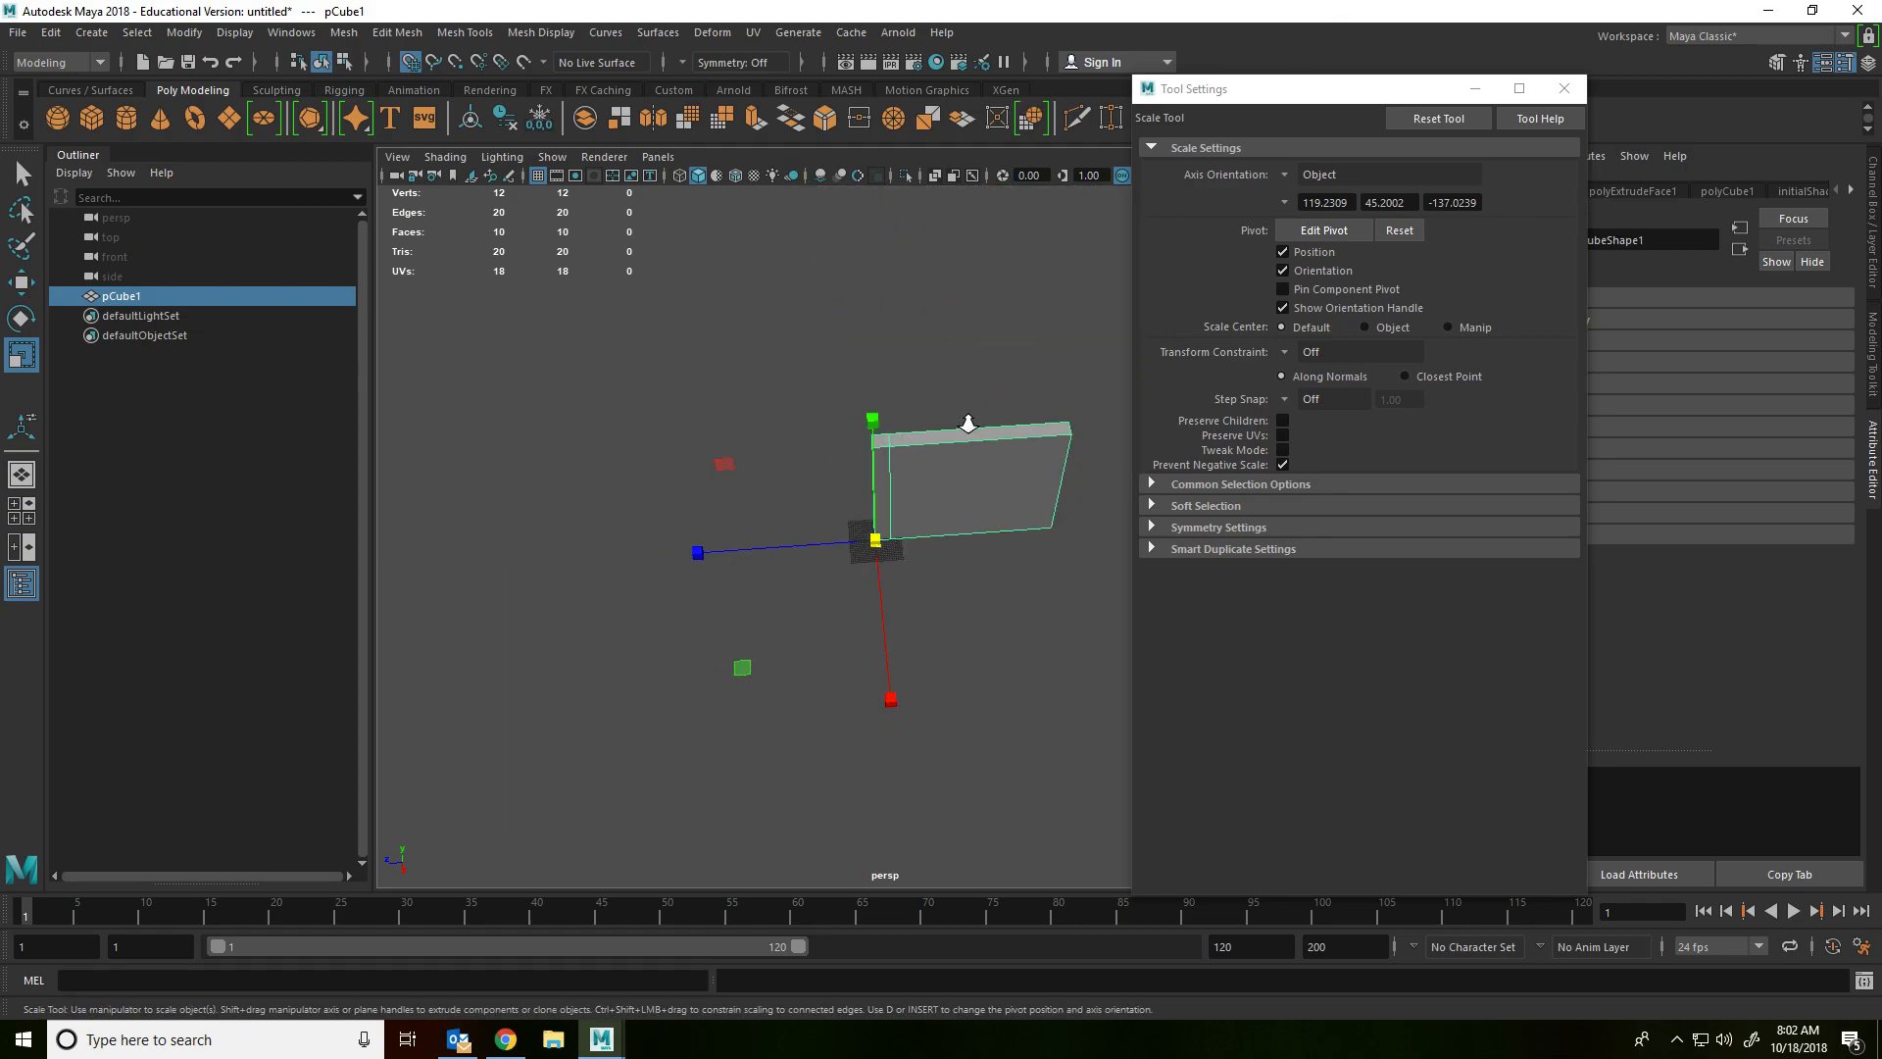
# Step: Inspect the enlarged wall from its other side and undo its last uniform scaling
pyautogui.moveTo(889, 541); pyautogui.dragTo(778, 652)
pyautogui.scroll(6, 930, 483)
pyautogui.keyDown('alt'); pyautogui.moveTo(640, 734); pyautogui.dragTo(559, 623); pyautogui.keyUp('alt')
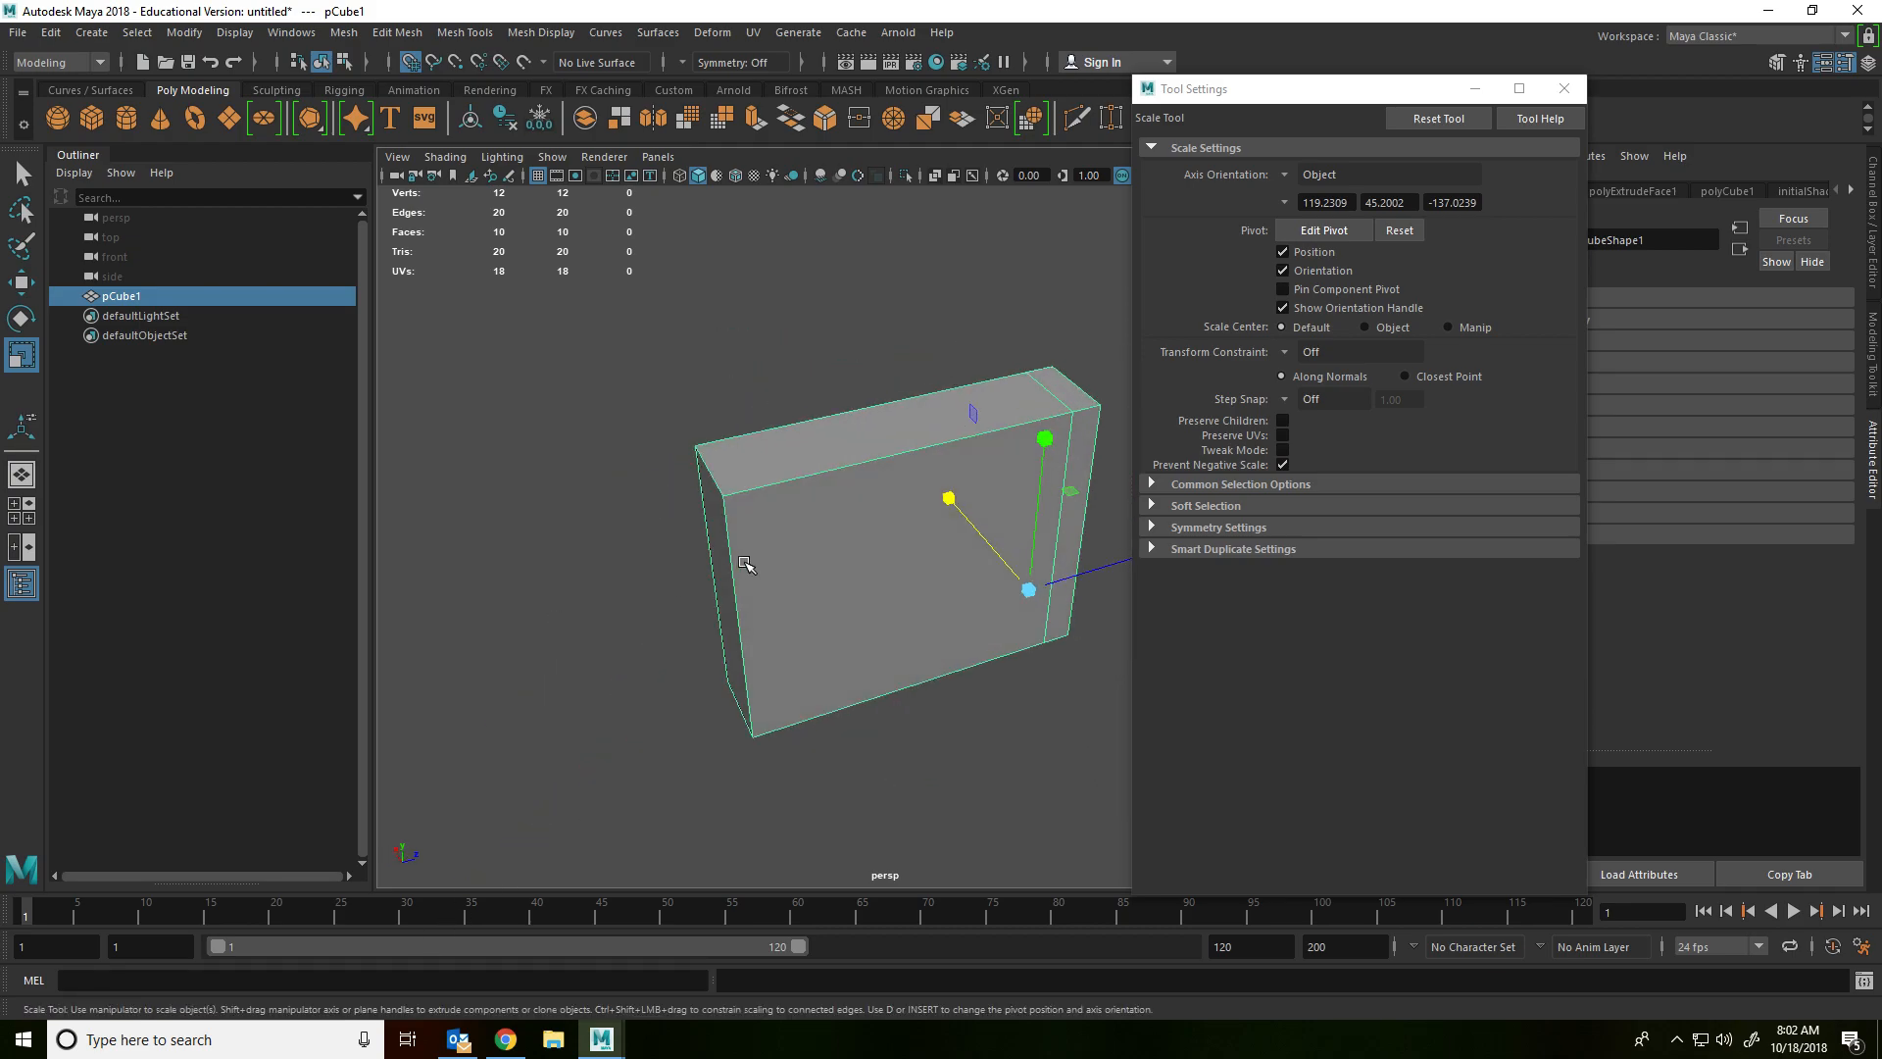
pyautogui.hotkey('ctrl', 'z')
pyautogui.hotkey('ctrl', 'z')
pyautogui.hotkey('ctrl', 'z')
pyautogui.hotkey('ctrl', 'z')
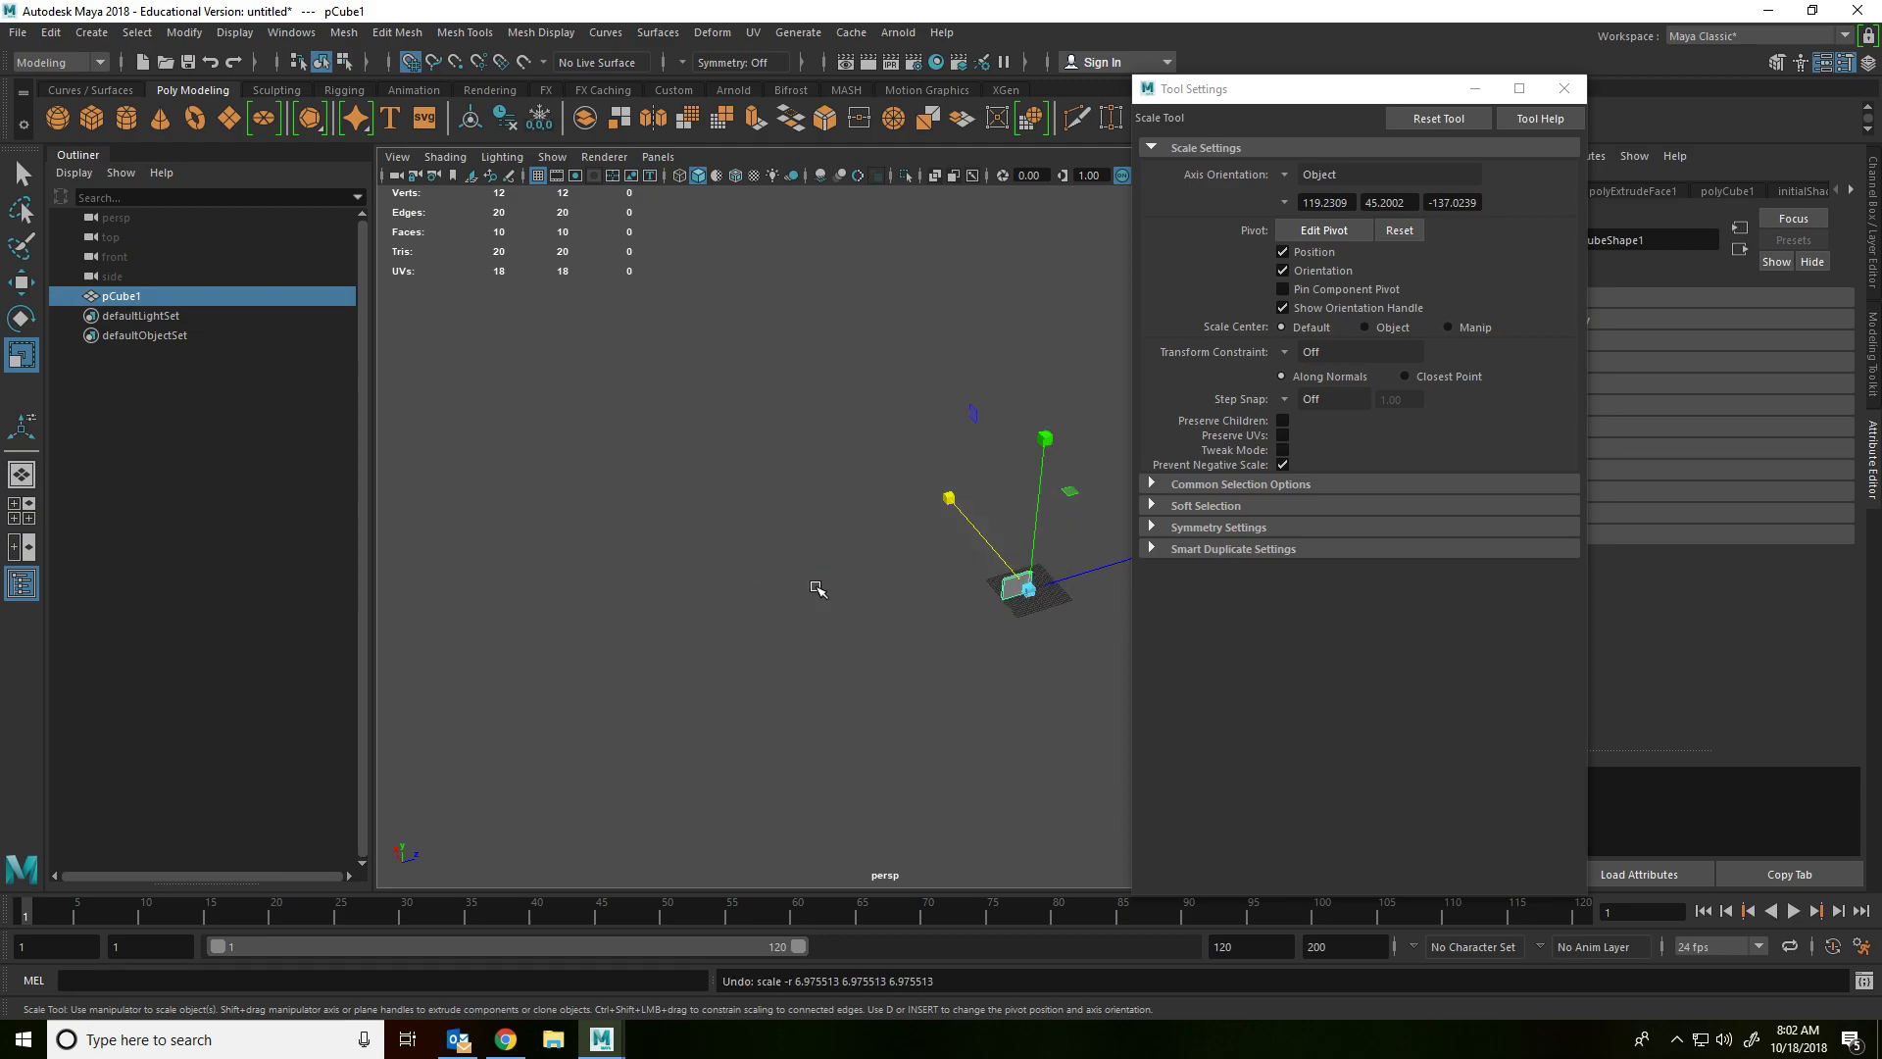
# Step: Check the bar against the grid from several angles and delete it from the scene
pyautogui.scroll(5, 1007, 647)
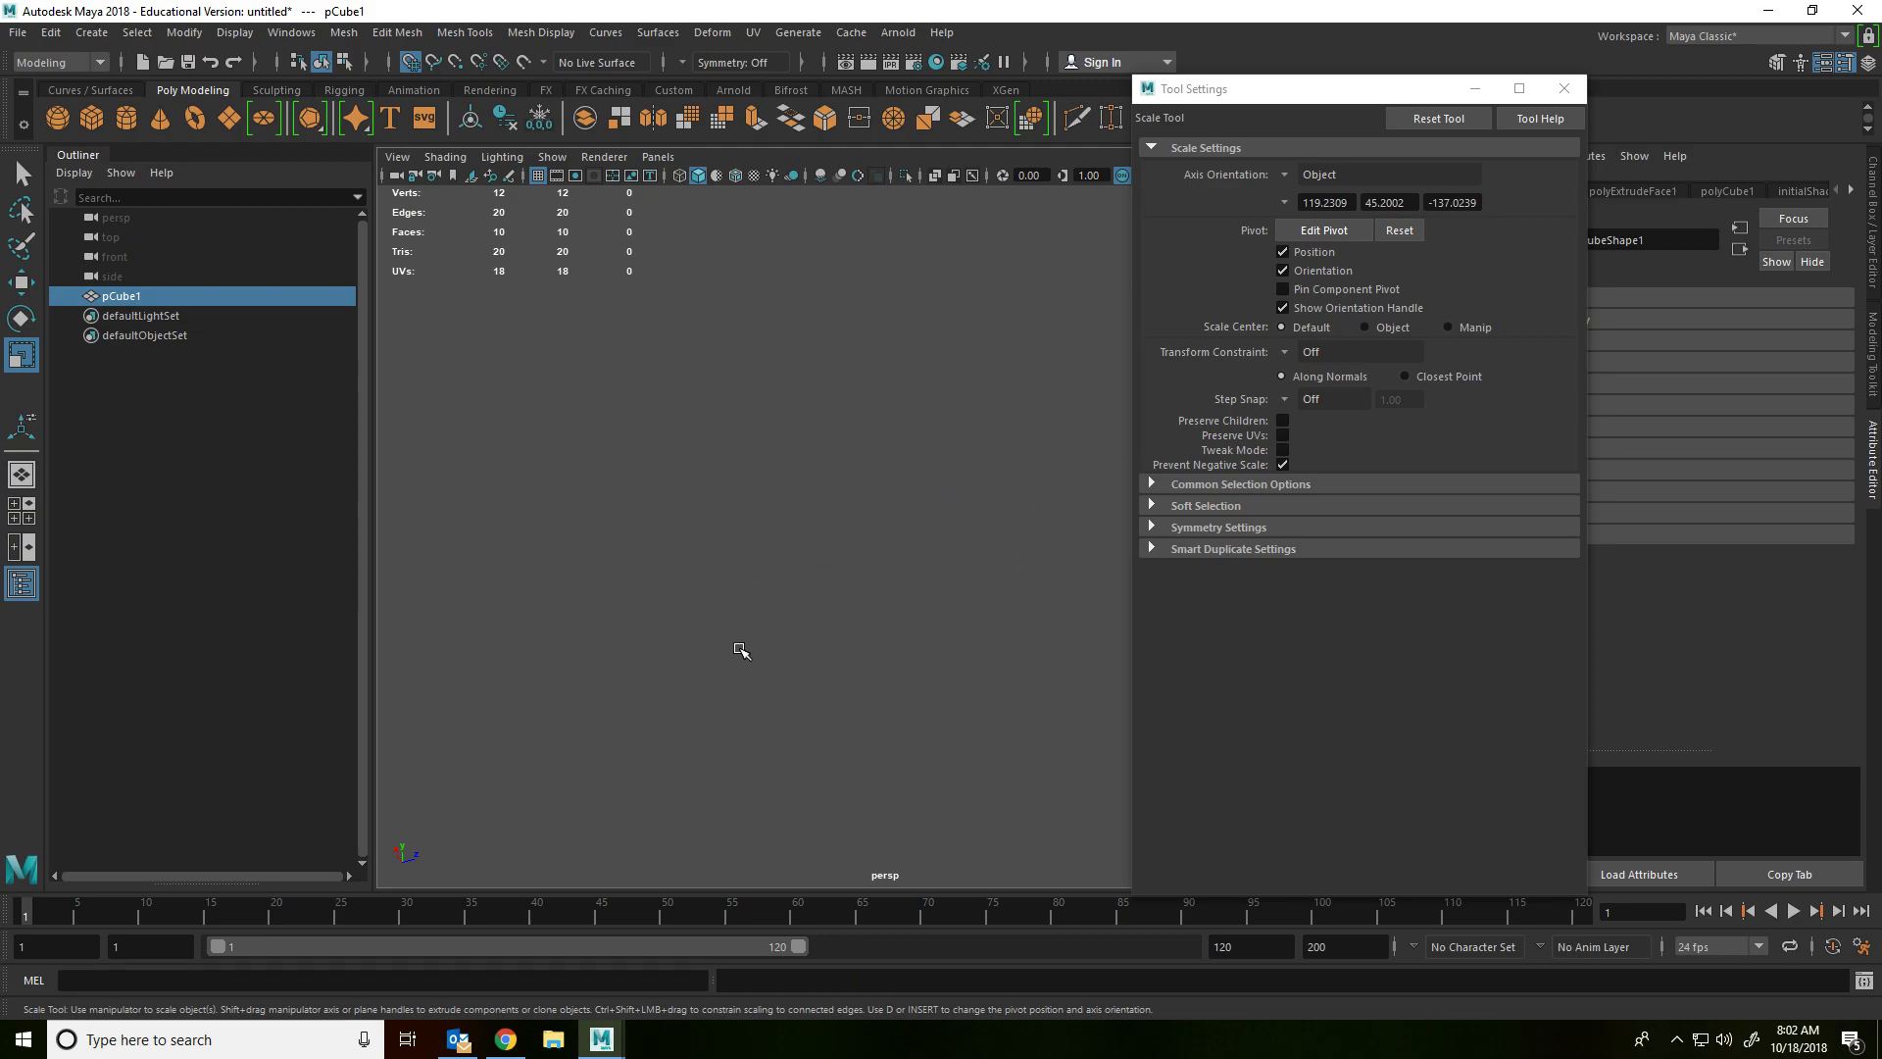
pyautogui.scroll(-5, 742, 651)
pyautogui.keyDown('alt'); pyautogui.moveTo(771, 666); pyautogui.dragTo(893, 626); pyautogui.keyUp('alt')
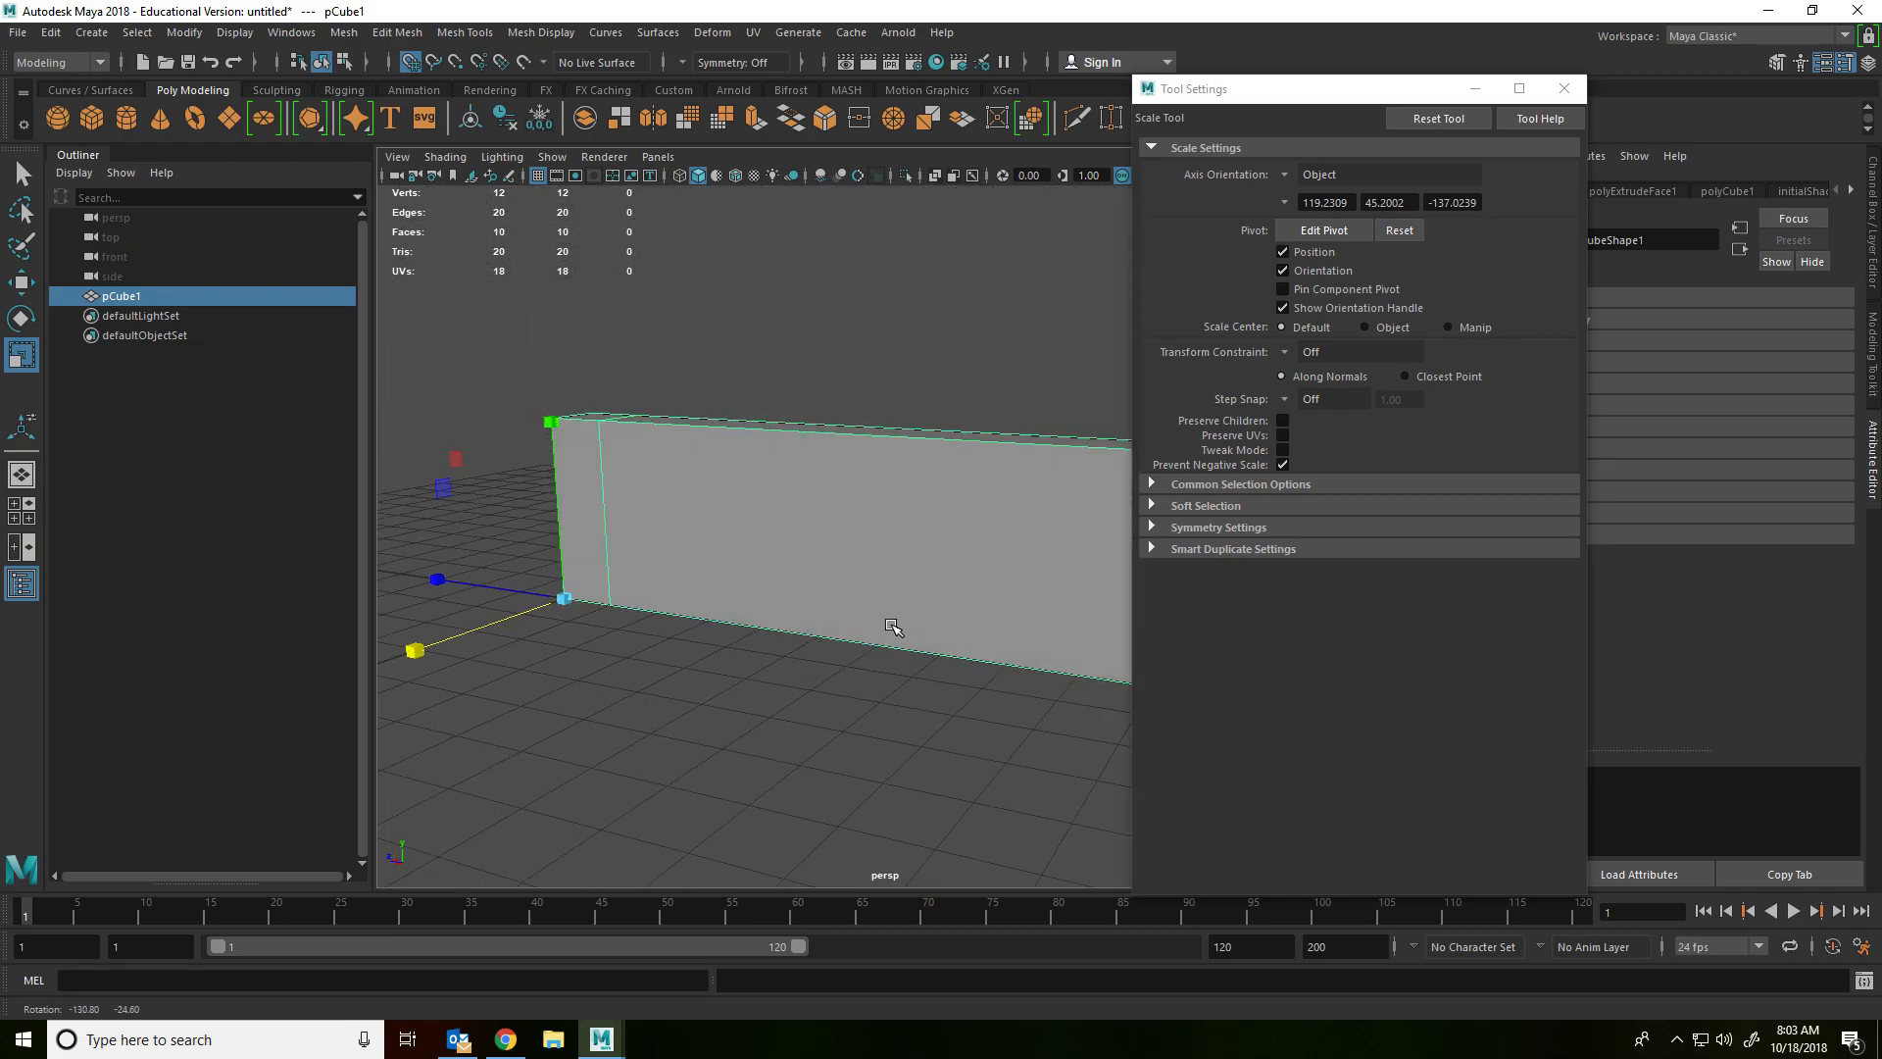
pyautogui.keyDown('alt'); pyautogui.moveTo(768, 559); pyautogui.dragTo(849, 588); pyautogui.keyUp('alt')
pyautogui.moveTo(849, 588); pyautogui.dragTo(961, 441, button='right')
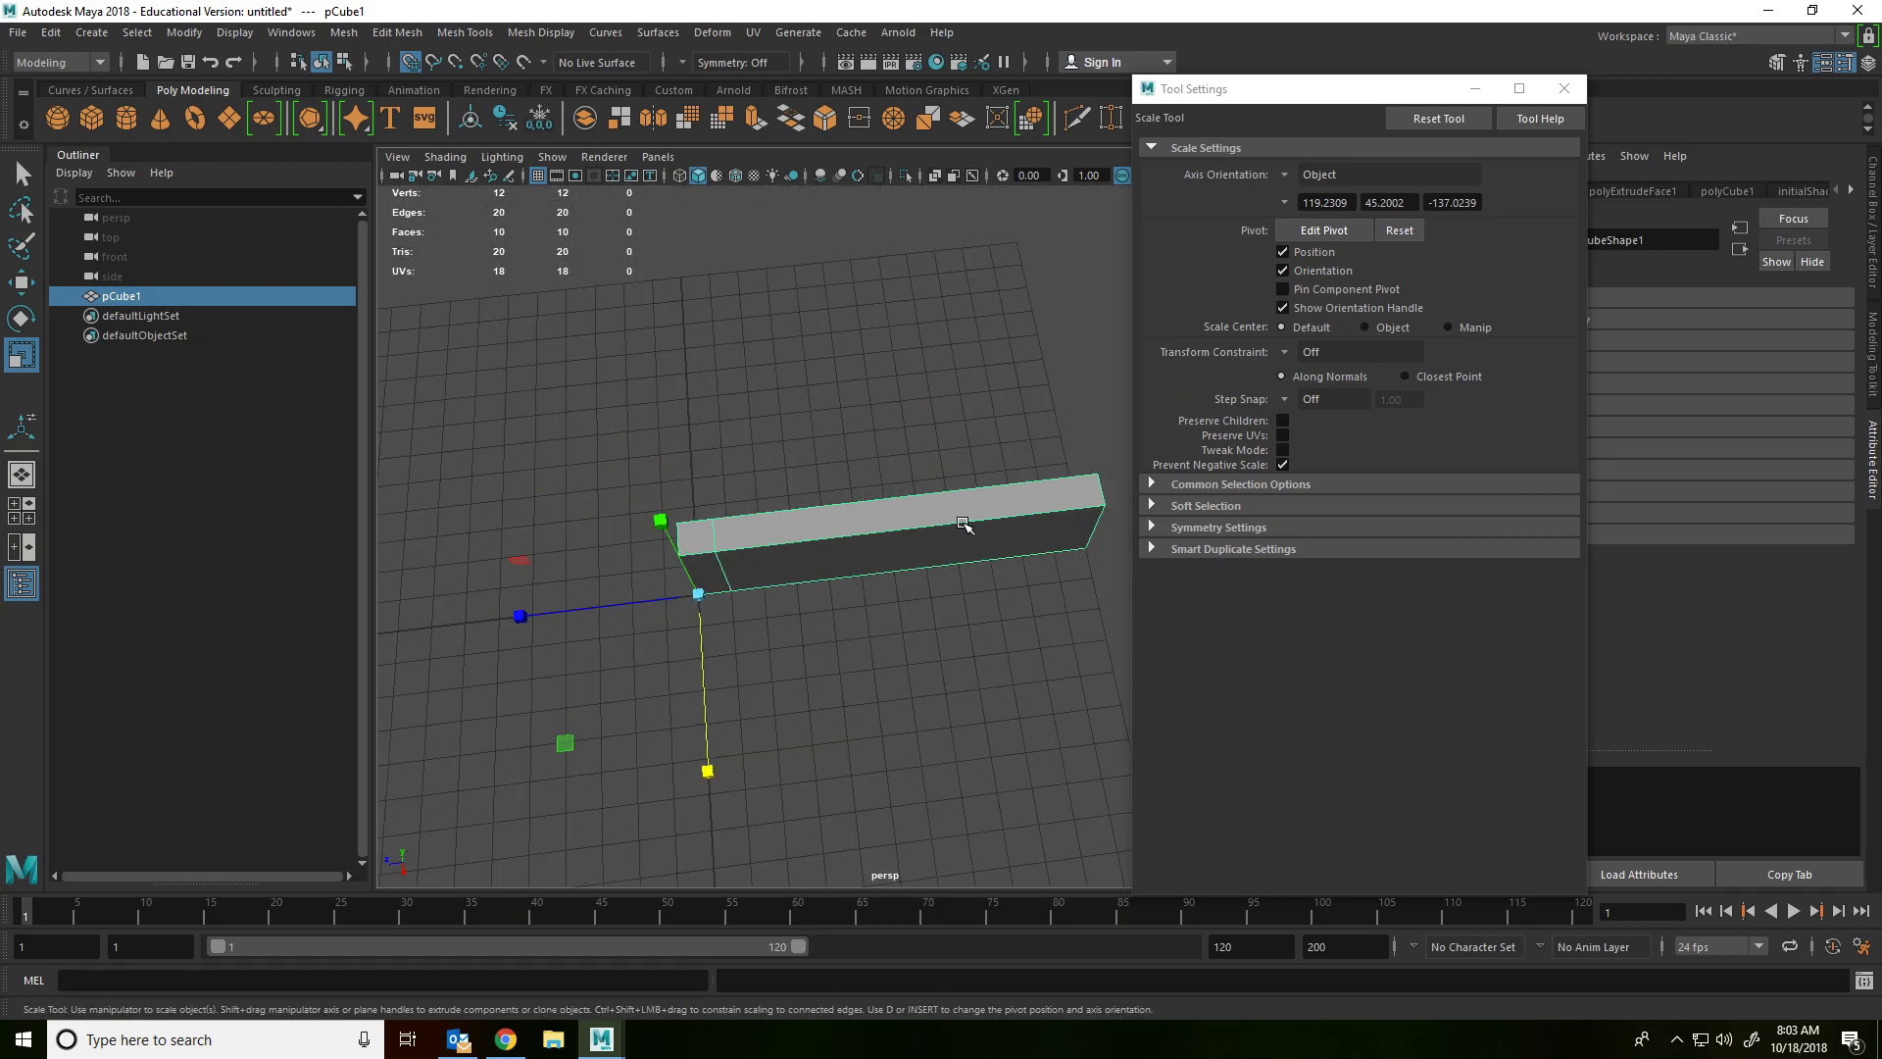
pyautogui.press('Delete')
# Step: Create a new polygon cube at the grid's centre and switch it to face selection mode
pyautogui.keyDown('alt'); pyautogui.moveTo(918, 523); pyautogui.dragTo(798, 609); pyautogui.keyUp('alt')
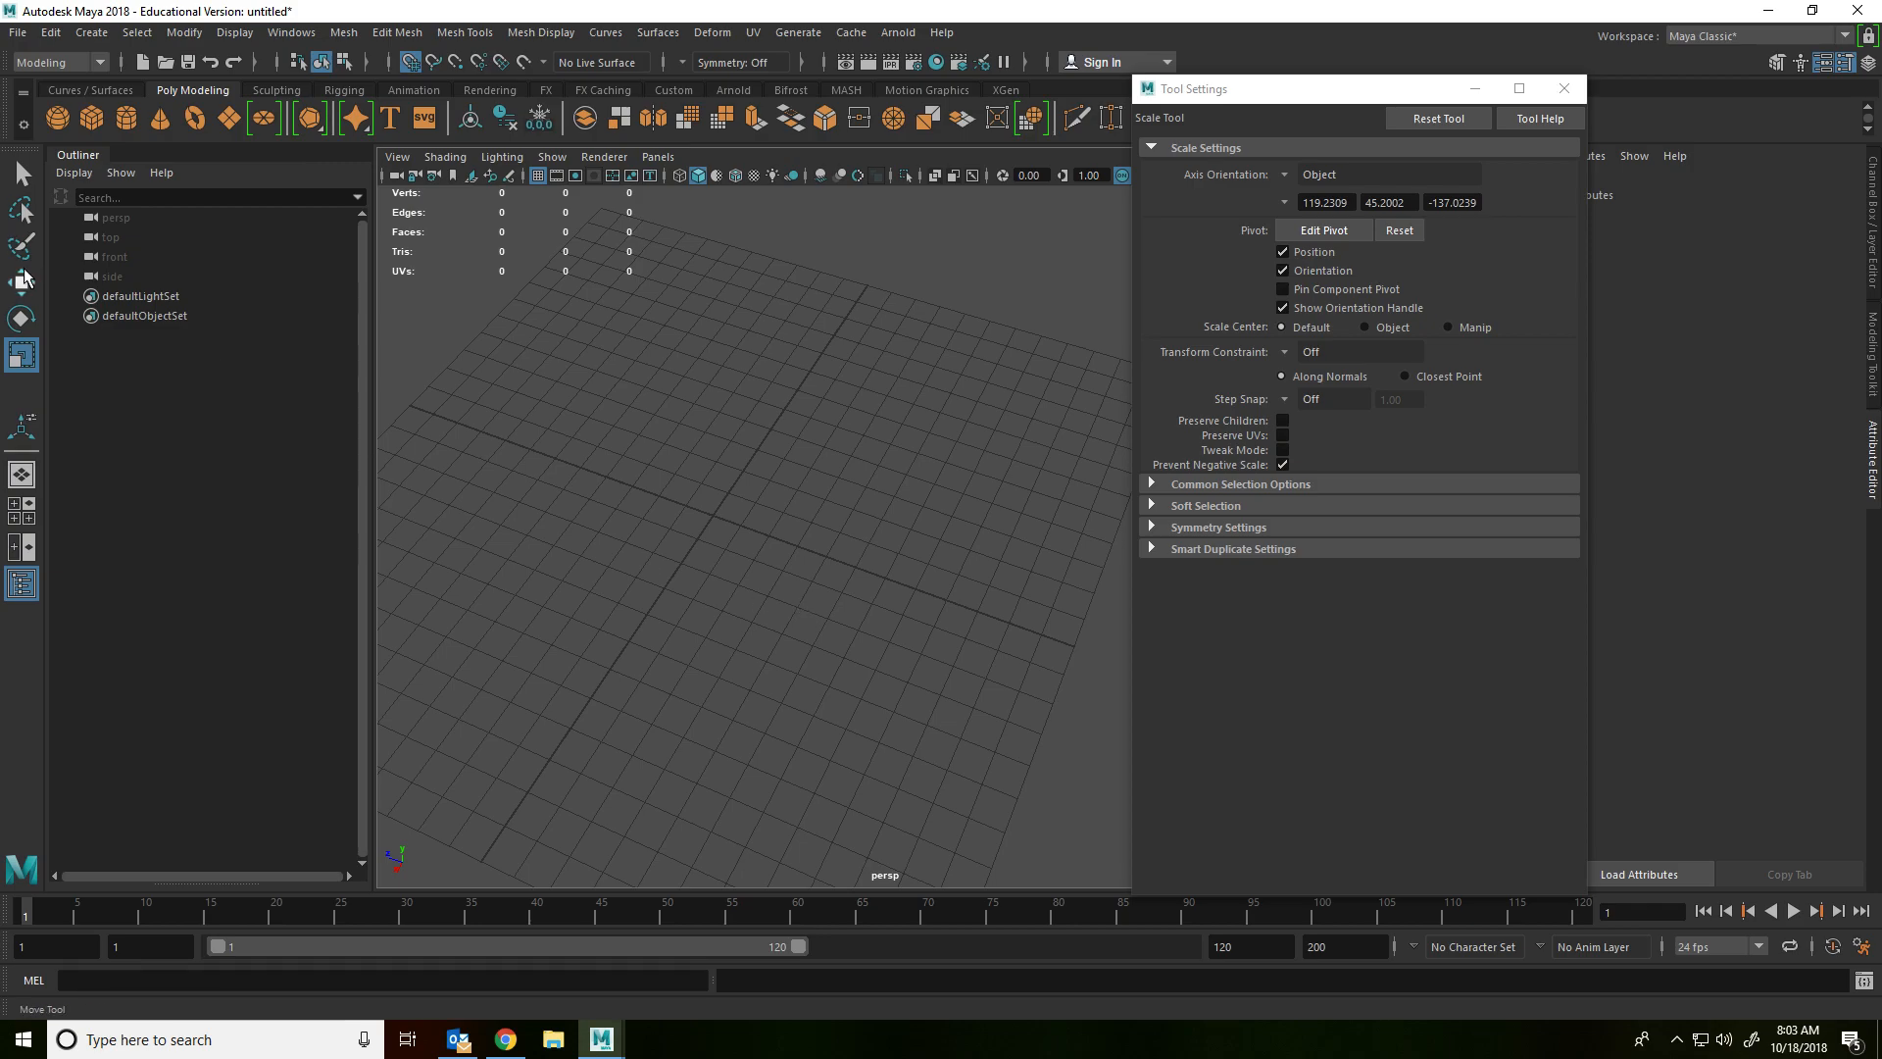
pyautogui.click(92, 128)
pyautogui.keyDown('alt'); pyautogui.moveTo(694, 630); pyautogui.dragTo(981, 589, button='middle'); pyautogui.keyUp('alt')
pyautogui.scroll(5, 895, 572)
pyautogui.keyDown('alt'); pyautogui.moveTo(895, 572); pyautogui.dragTo(933, 437); pyautogui.keyUp('alt')
pyautogui.rightClick(932, 437)
pyautogui.click(931, 491)
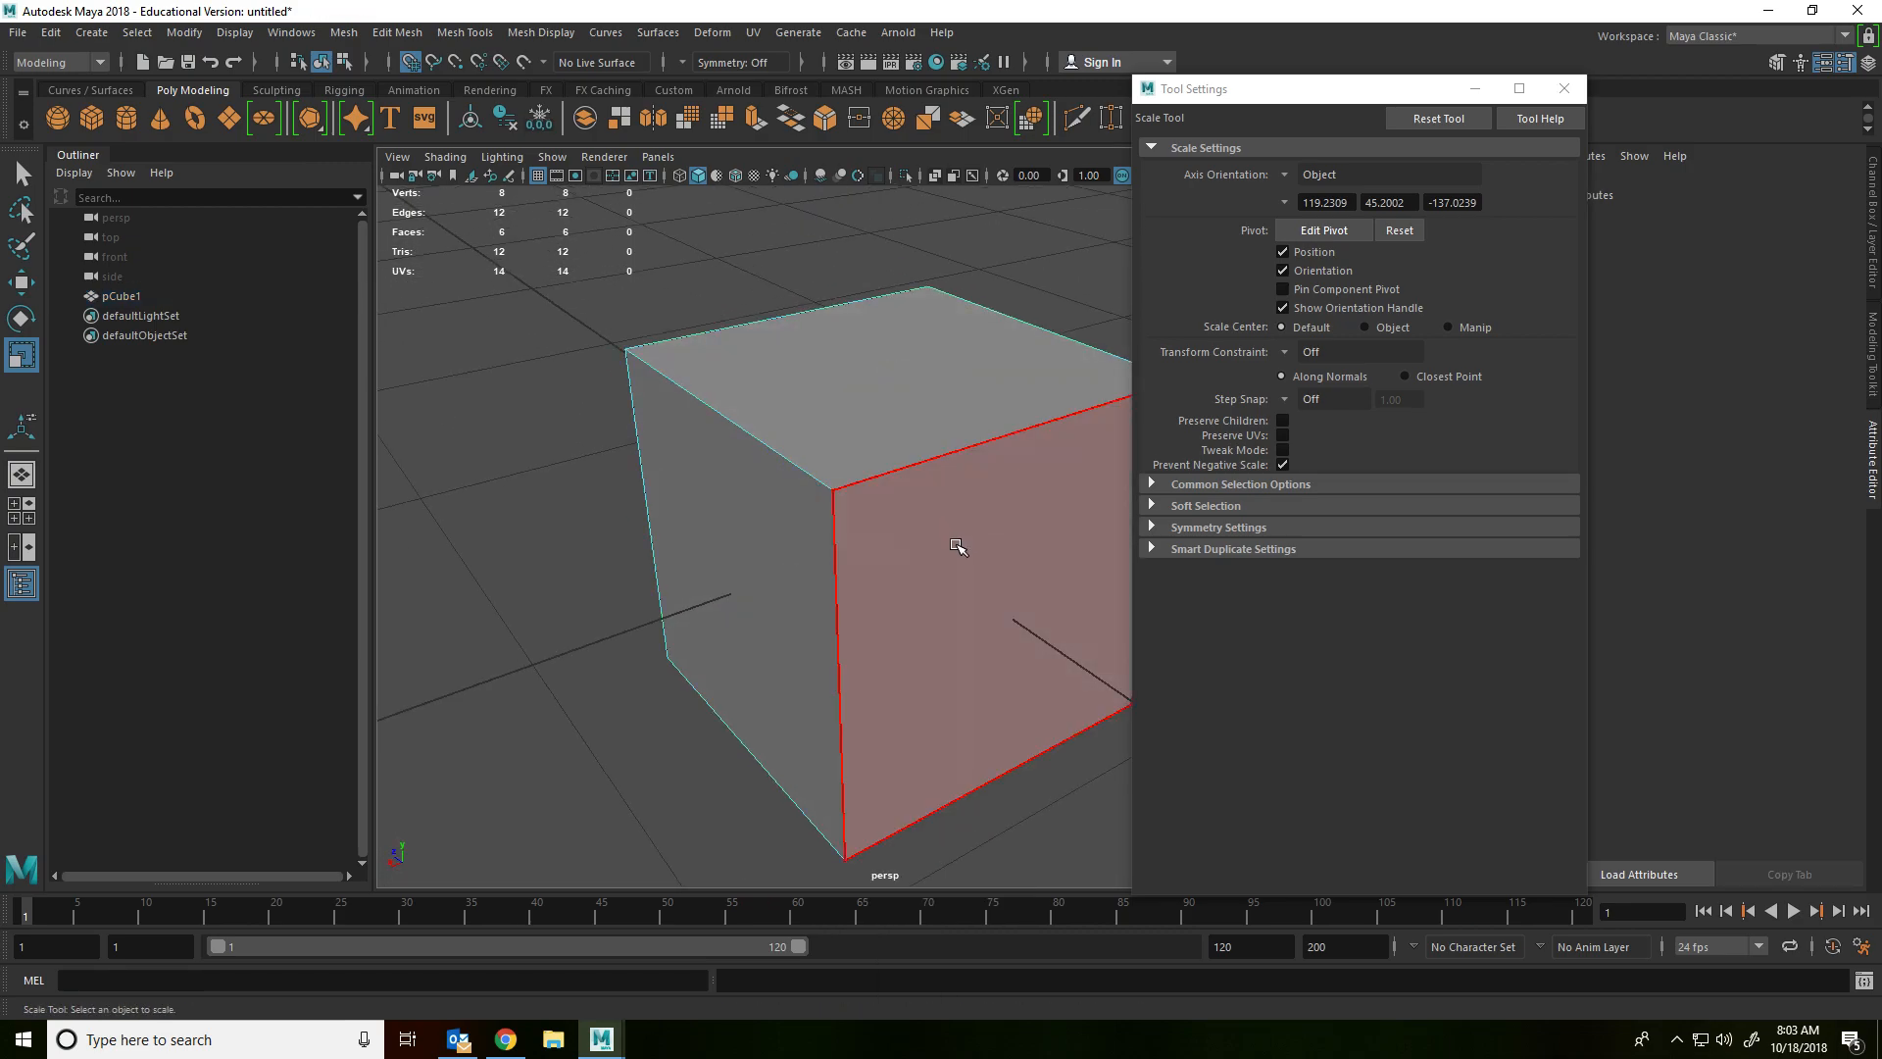
# Step: Select one side face of the cube, and marquee-select the faces that point toward the camera
pyautogui.click(958, 546)
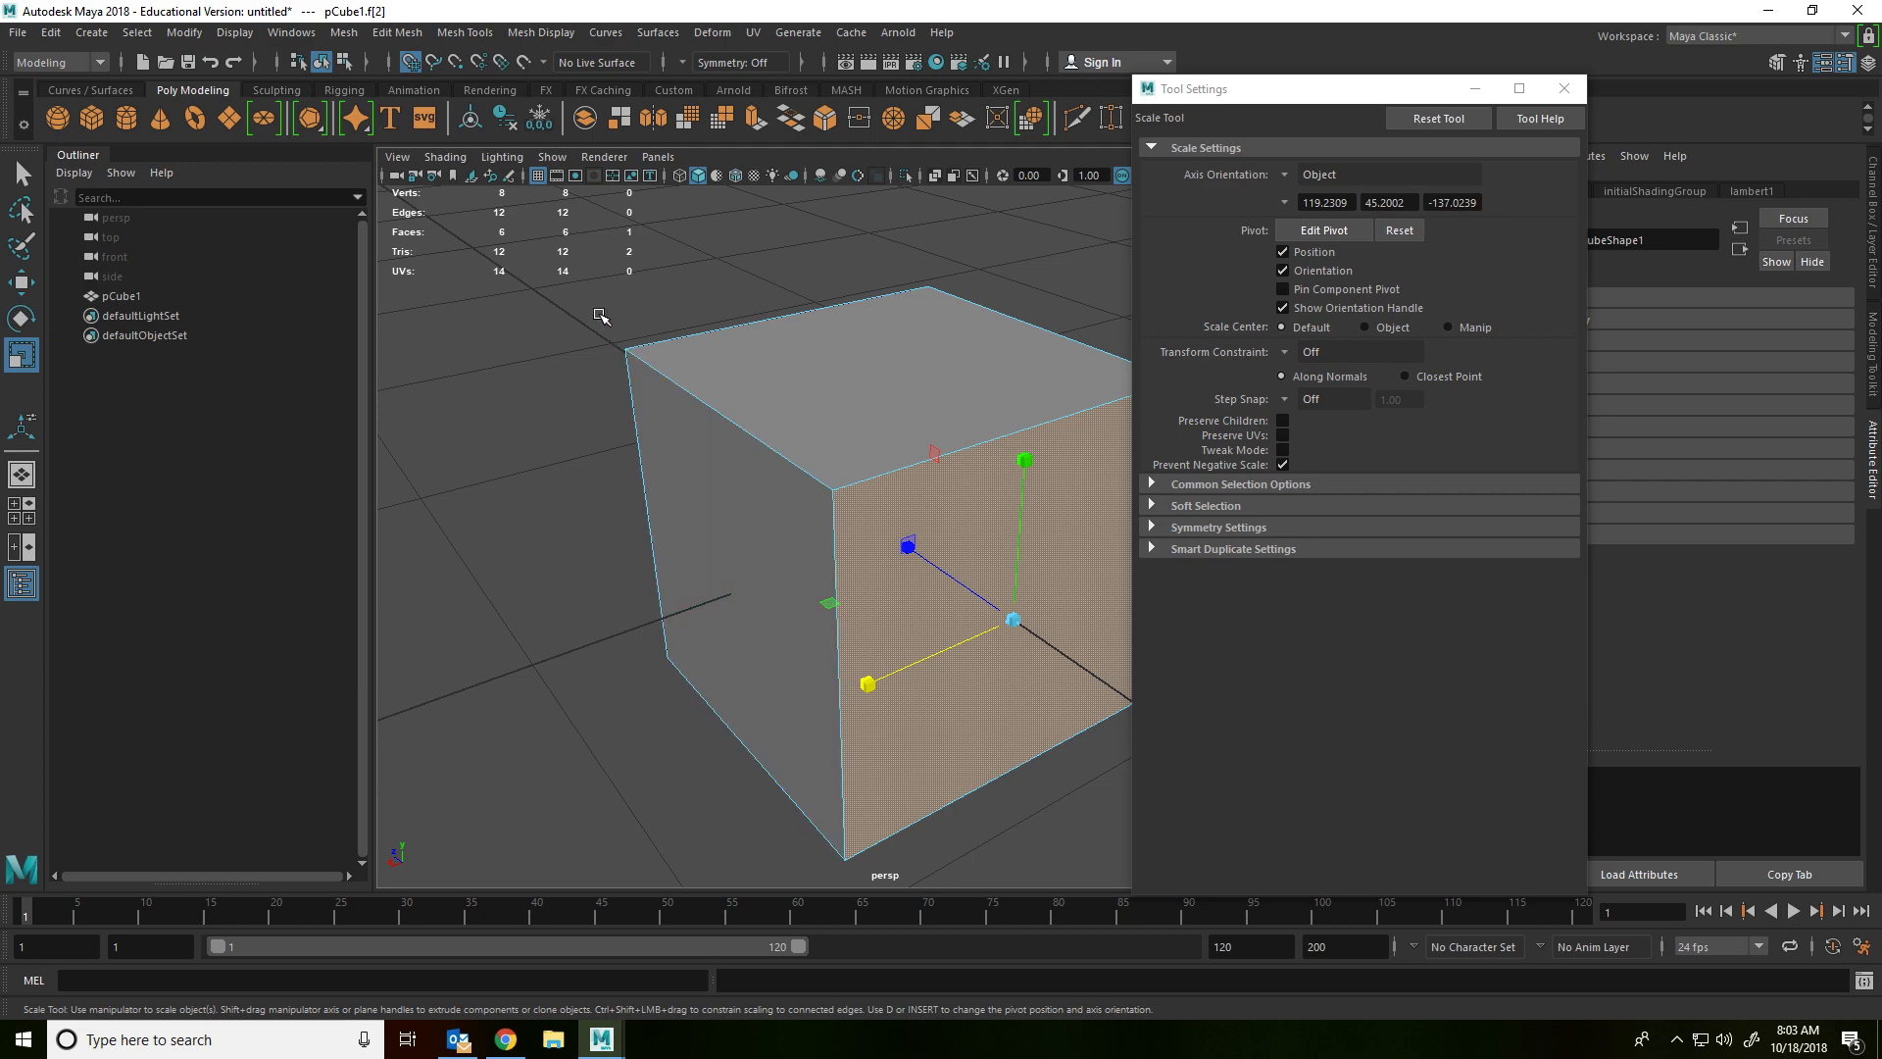
pyautogui.moveTo(589, 294); pyautogui.dragTo(1009, 680)
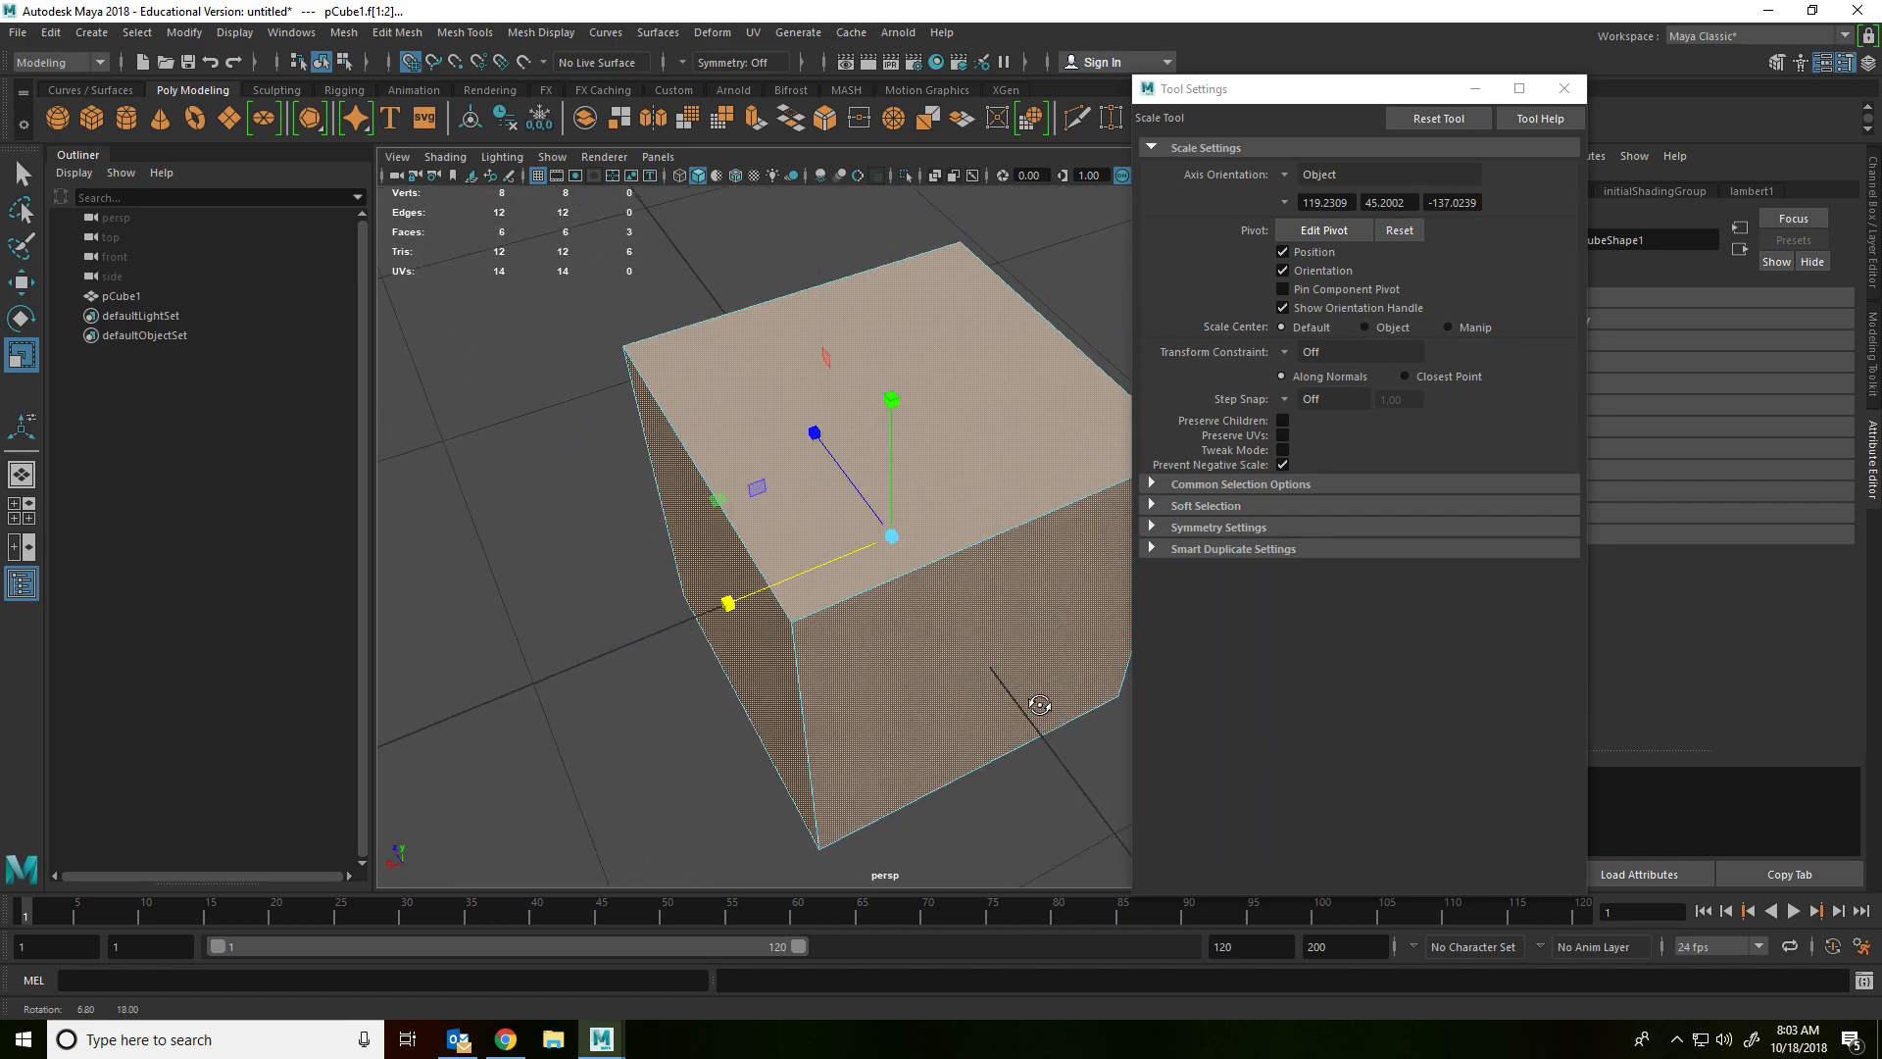
pyautogui.keyDown('alt'); pyautogui.moveTo(955, 580); pyautogui.dragTo(849, 529, button='middle'); pyautogui.keyUp('alt')
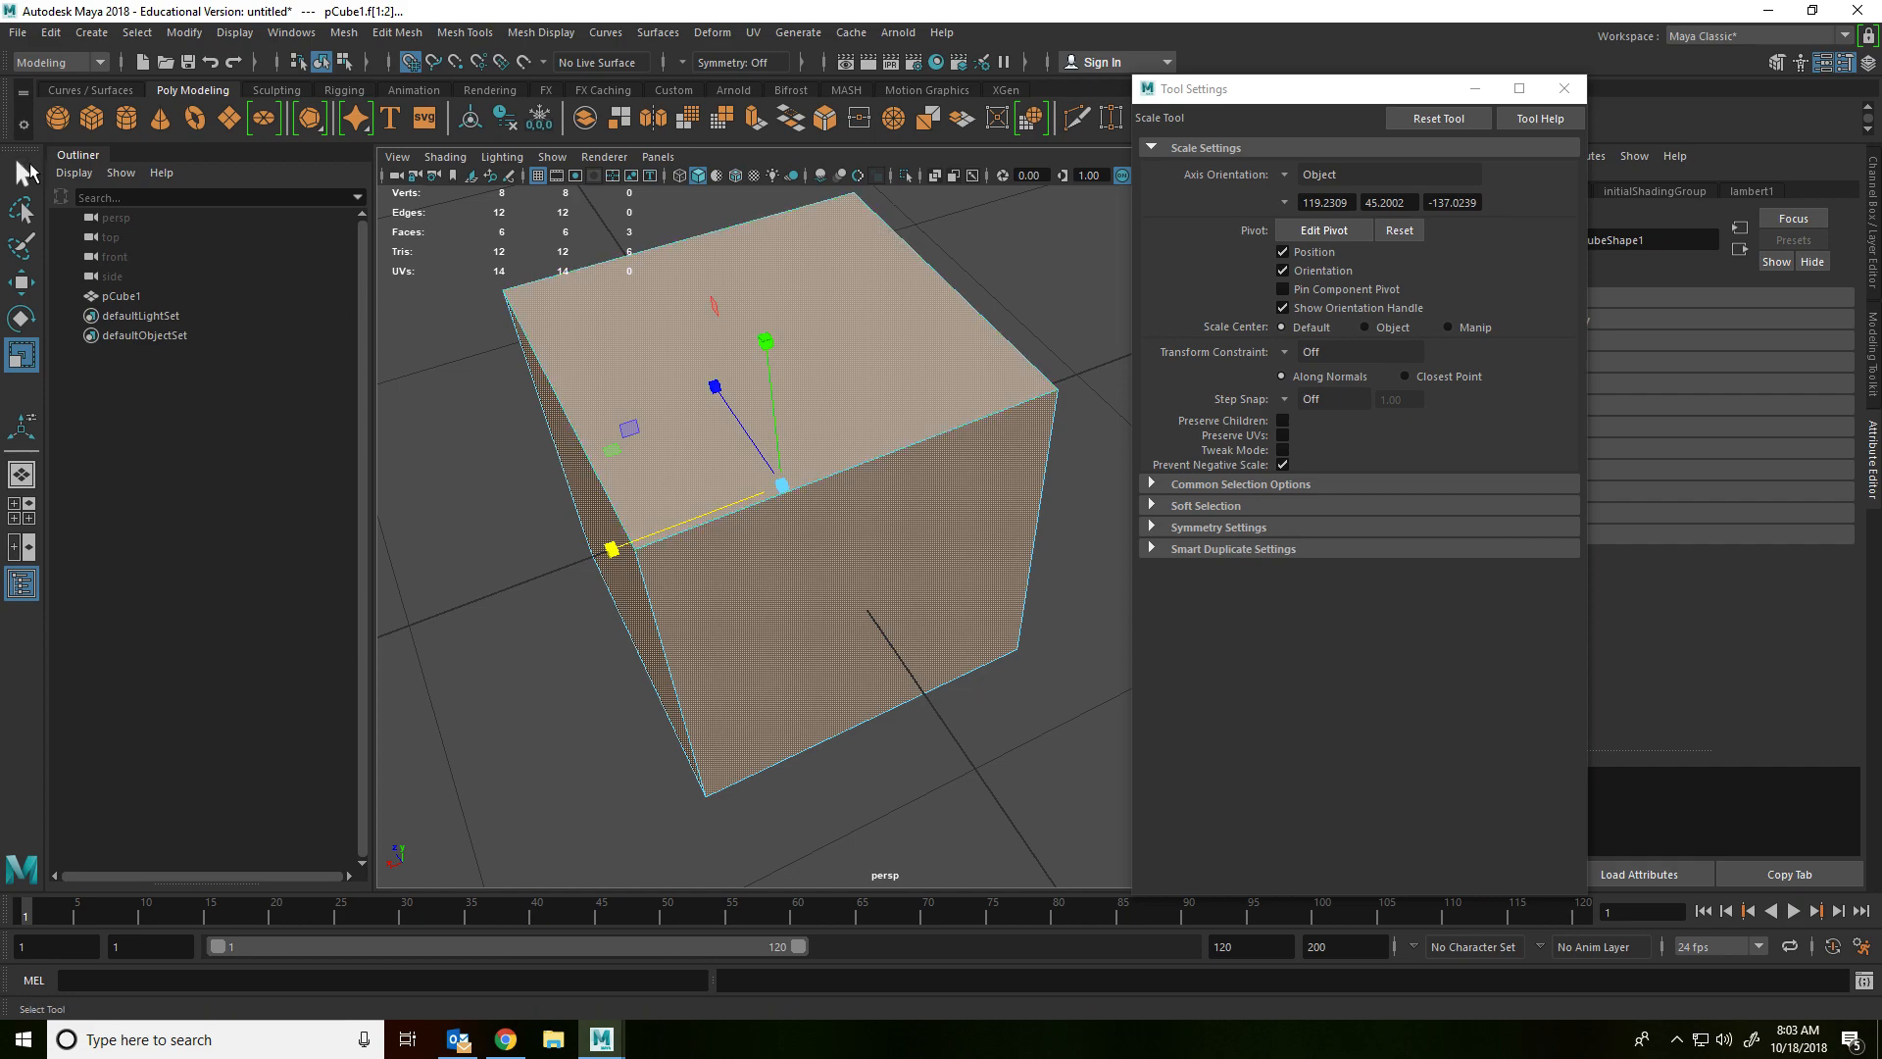
# Step: Activate the Select Tool, turn off camera-based selection for marquee, and marquee-select all faces of the cube
pyautogui.click(26, 172)
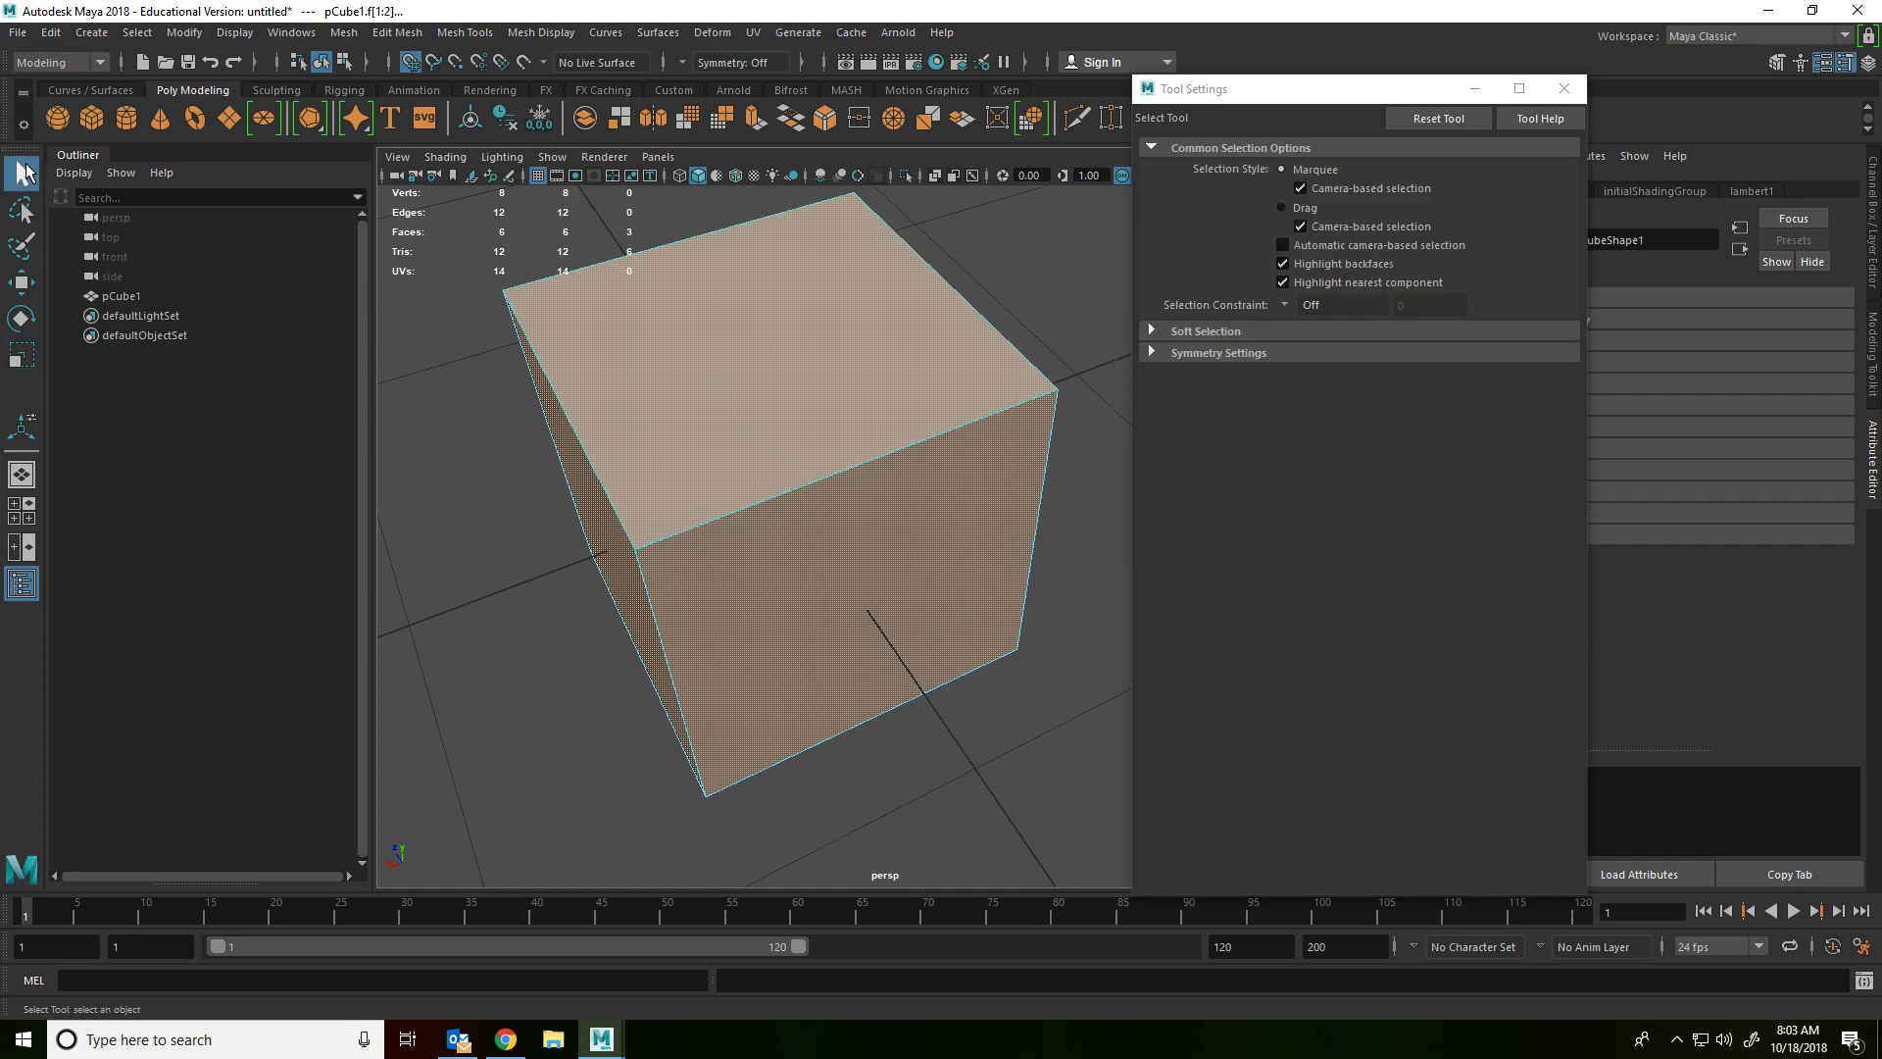
pyautogui.click(1301, 187)
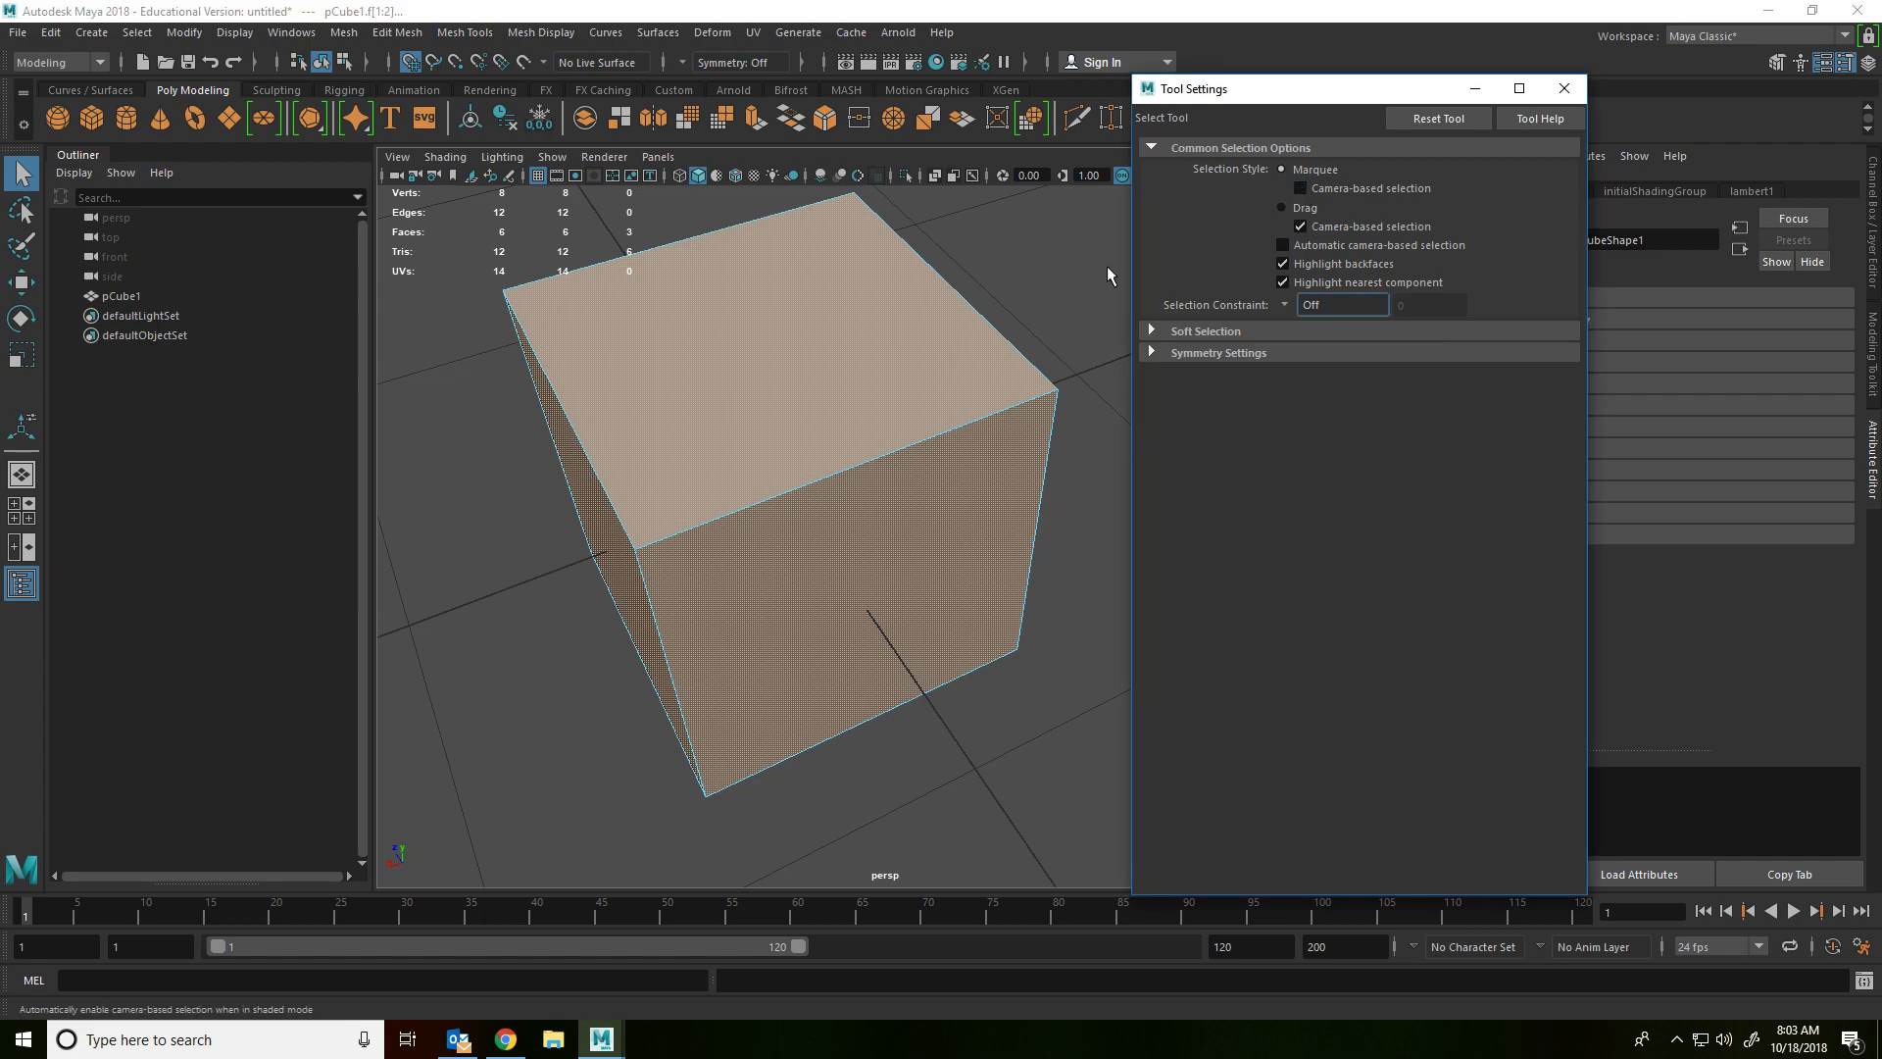
pyautogui.moveTo(1090, 232); pyautogui.dragTo(402, 824)
pyautogui.click(1000, 280)
pyautogui.moveTo(1047, 251); pyautogui.dragTo(521, 853)
# Step: Display the cube in wireframe, frame it, and repeat the marquee selection across the whole cube
pyautogui.keyDown('alt'); pyautogui.moveTo(1039, 739); pyautogui.dragTo(730, 601); pyautogui.keyUp('alt')
pyautogui.press('4')
pyautogui.press('f')
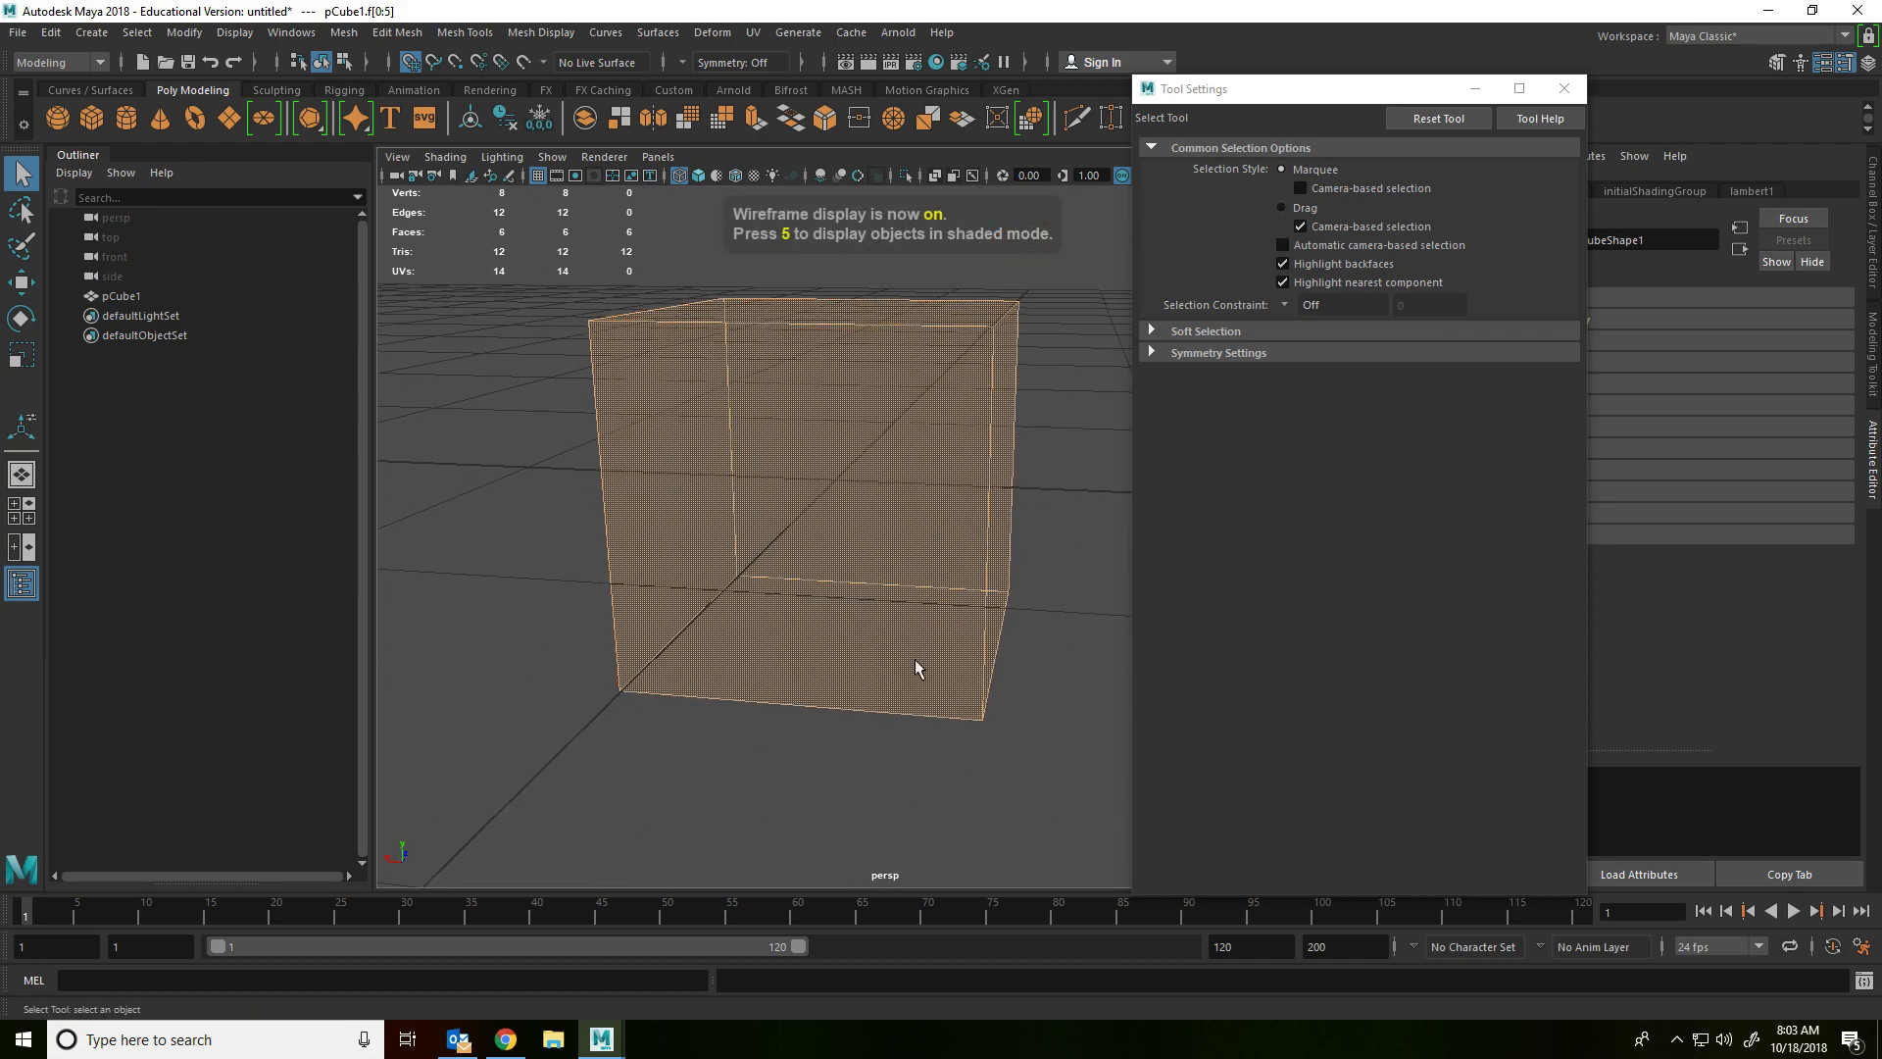
pyautogui.click(1078, 297)
pyautogui.keyDown('alt'); pyautogui.moveTo(1079, 297); pyautogui.dragTo(369, 878); pyautogui.keyUp('alt')
# Step: Clear the face selection, turn camera-based selection for marquee back on, and marquee-select the cube's camera-facing faces
pyautogui.click(1011, 253)
pyautogui.click(1300, 188)
pyautogui.moveTo(1108, 218); pyautogui.dragTo(851, 737)
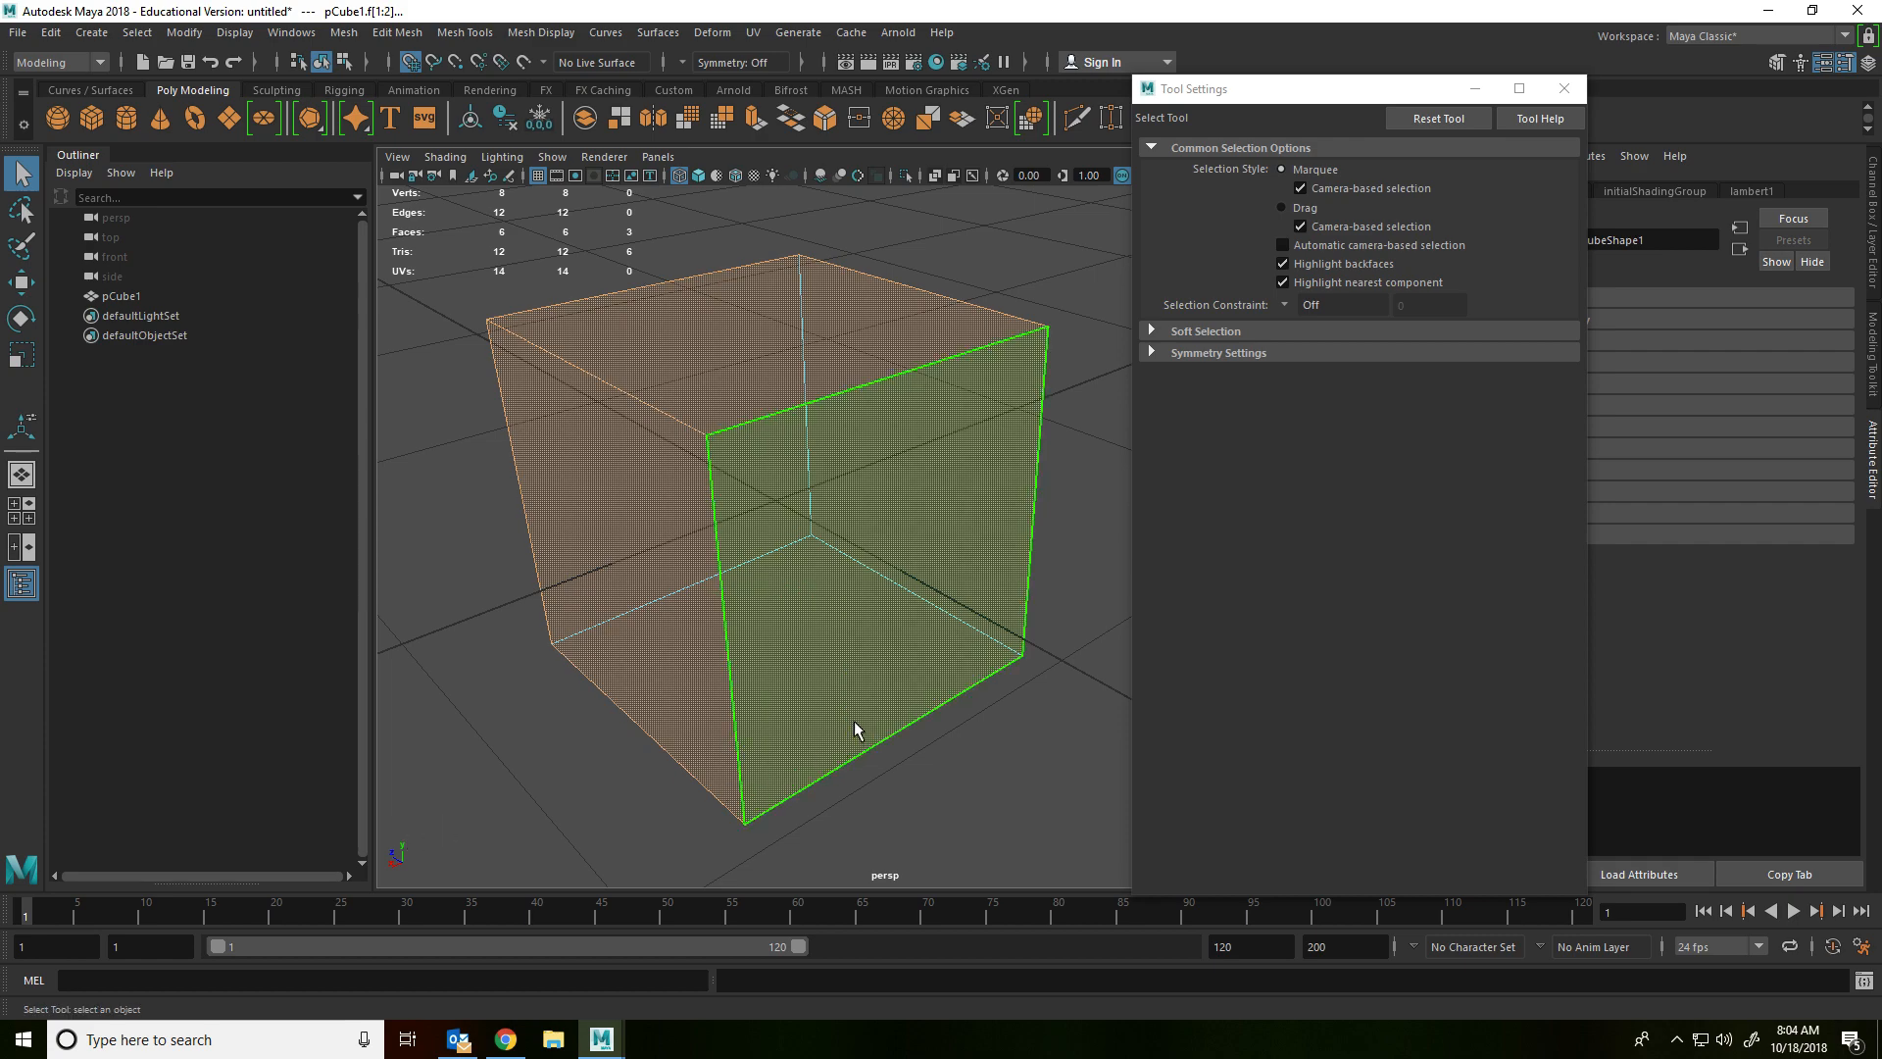